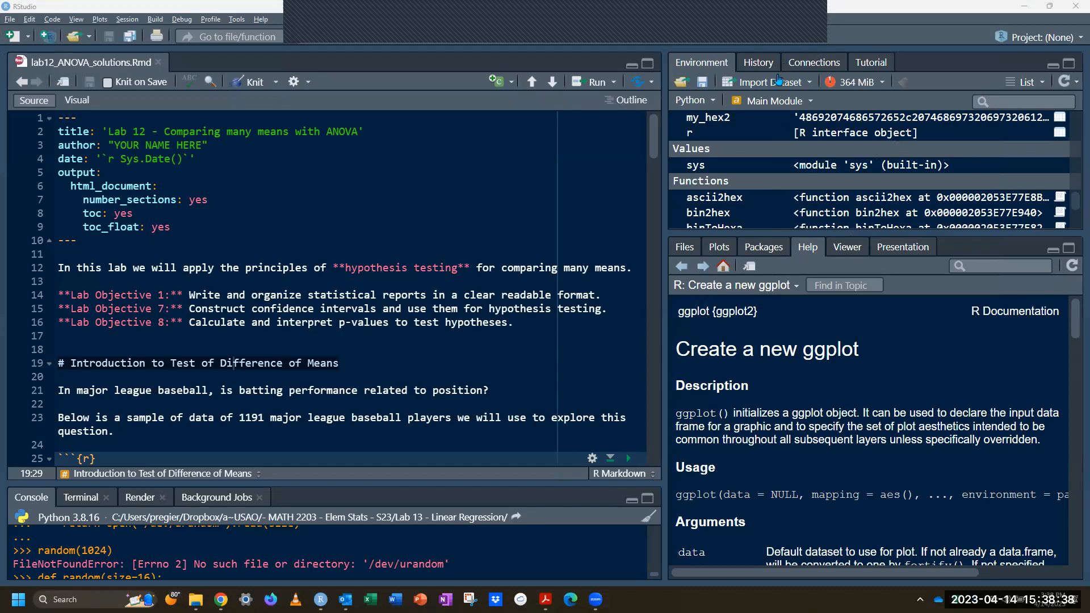
Step: Run the introduction's first code chunk to load mlbbat10.csv into the bat data frame
{"action": "scroll", "coordinate": [512, 308], "scroll_direction": "down", "scroll_amount": 2}
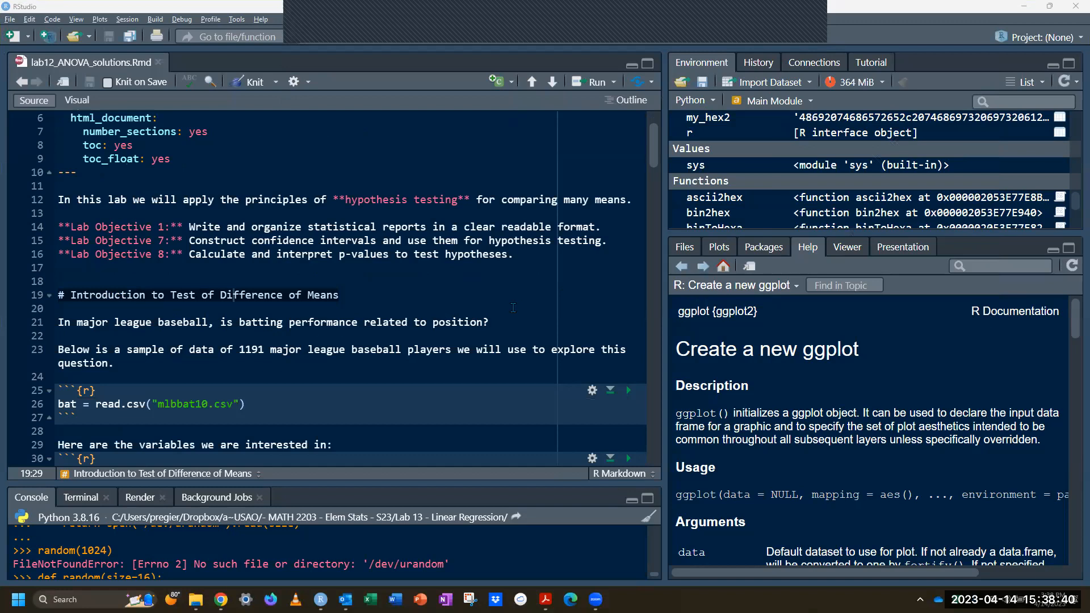
{"action": "left_click", "coordinate": [629, 390]}
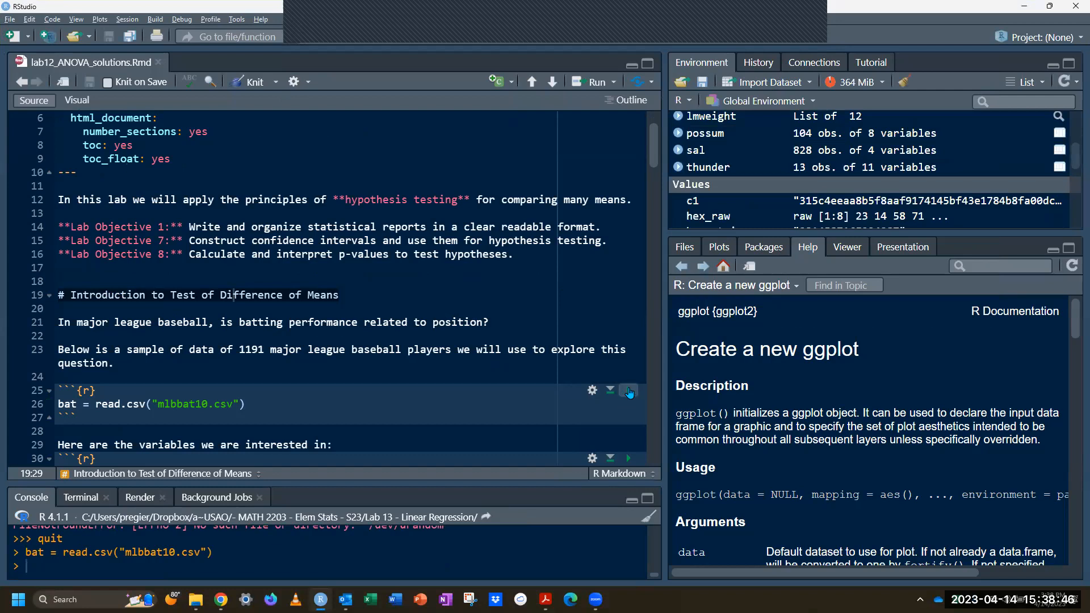
{"action": "left_click", "coordinate": [629, 391]}
Step: Run the head() chunk to preview the position and bat_avg columns, and check a sample row and the position abbreviations
{"action": "scroll", "coordinate": [454, 341], "scroll_direction": "down", "scroll_amount": 2}
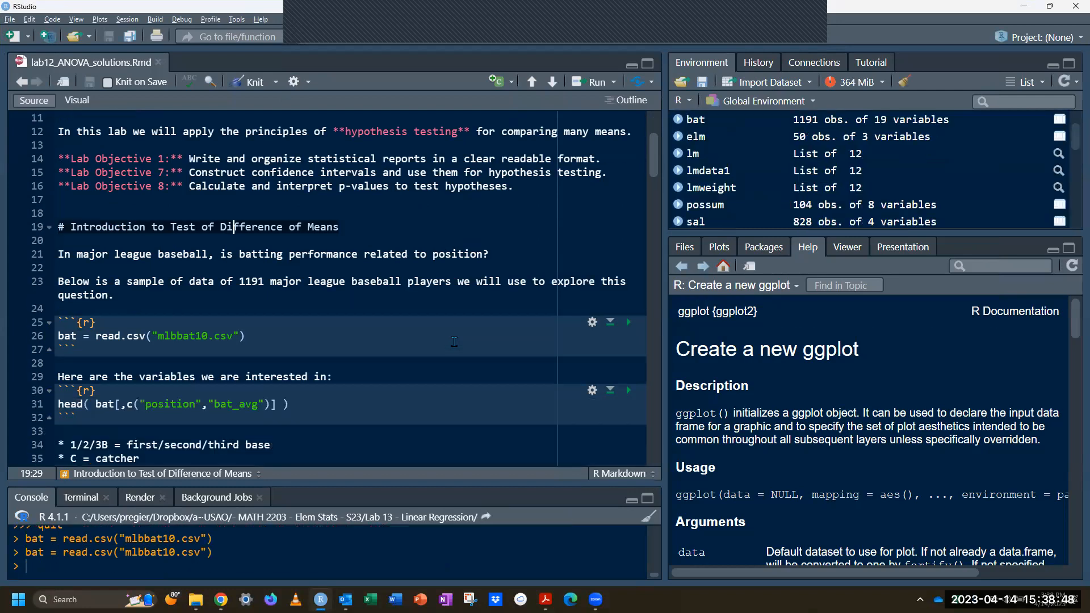
{"action": "left_click", "coordinate": [629, 391]}
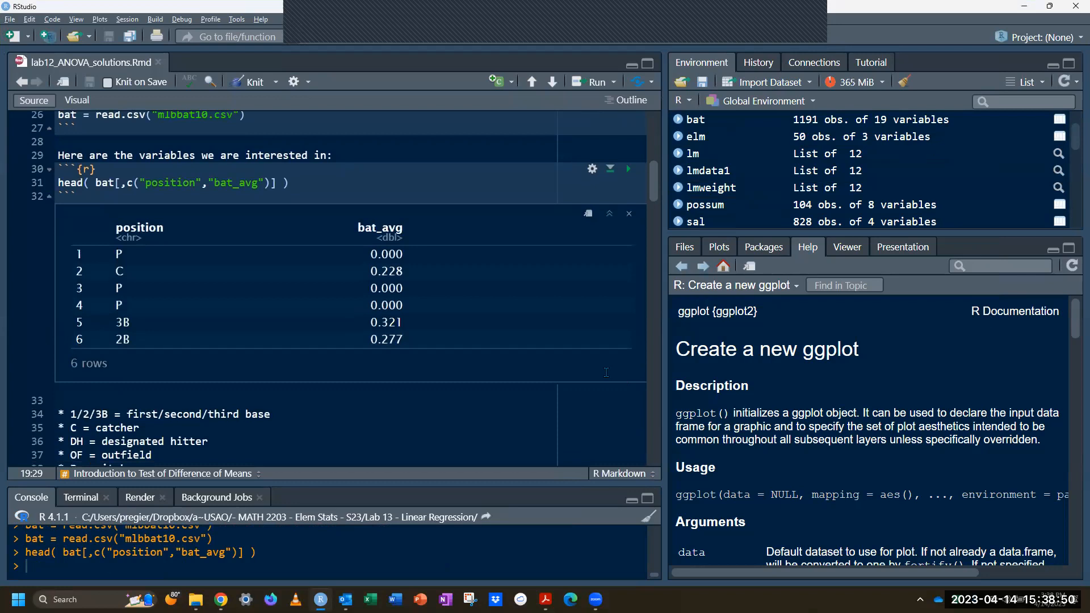
{"action": "scroll", "coordinate": [222, 209], "scroll_direction": "up", "scroll_amount": 3}
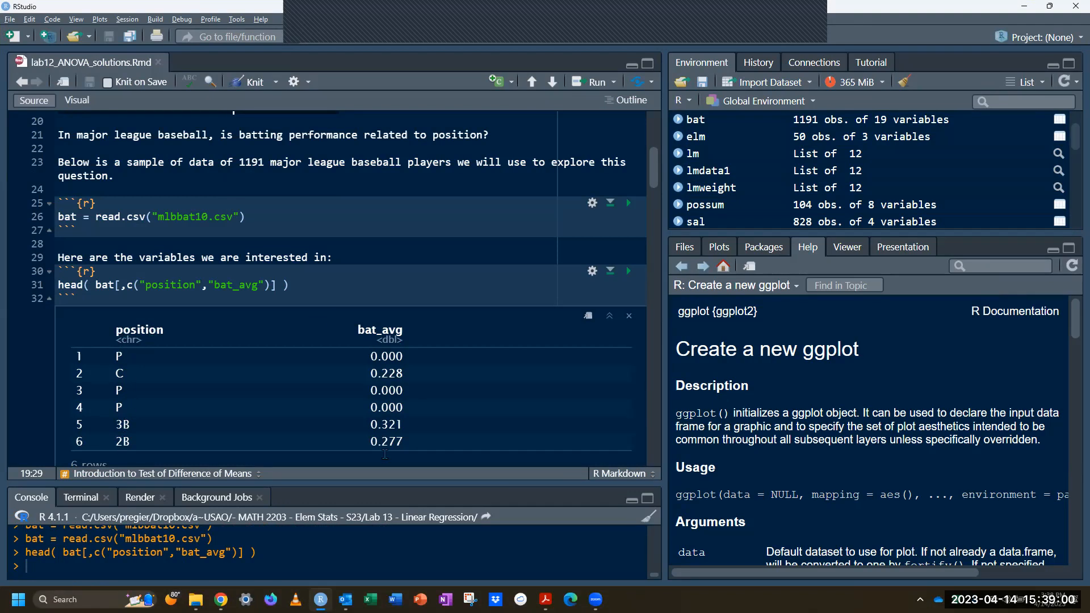
{"action": "left_click_drag", "start_coordinate": [126, 392], "coordinate": [414, 397]}
{"action": "scroll", "coordinate": [397, 391], "scroll_direction": "down", "scroll_amount": 3}
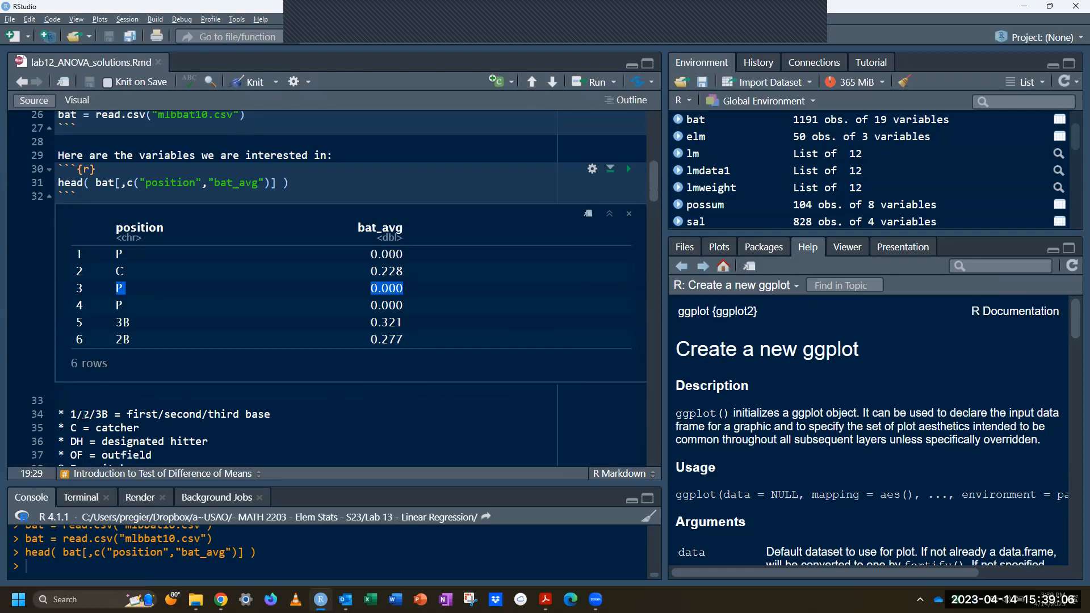
{"action": "left_click", "coordinate": [86, 412]}
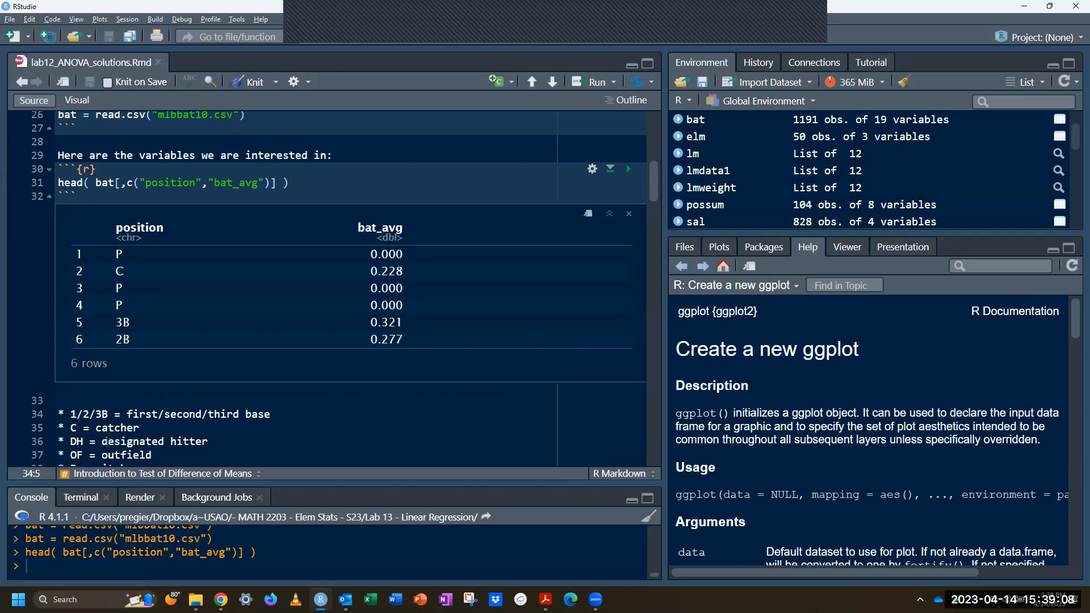
Step: Evaluate only the expression bat$position == "1B" from the example chunk and inspect the TRUE entries in its output
{"action": "scroll", "coordinate": [108, 442], "scroll_direction": "down", "scroll_amount": 3}
{"action": "scroll", "coordinate": [125, 378], "scroll_direction": "down", "scroll_amount": 2}
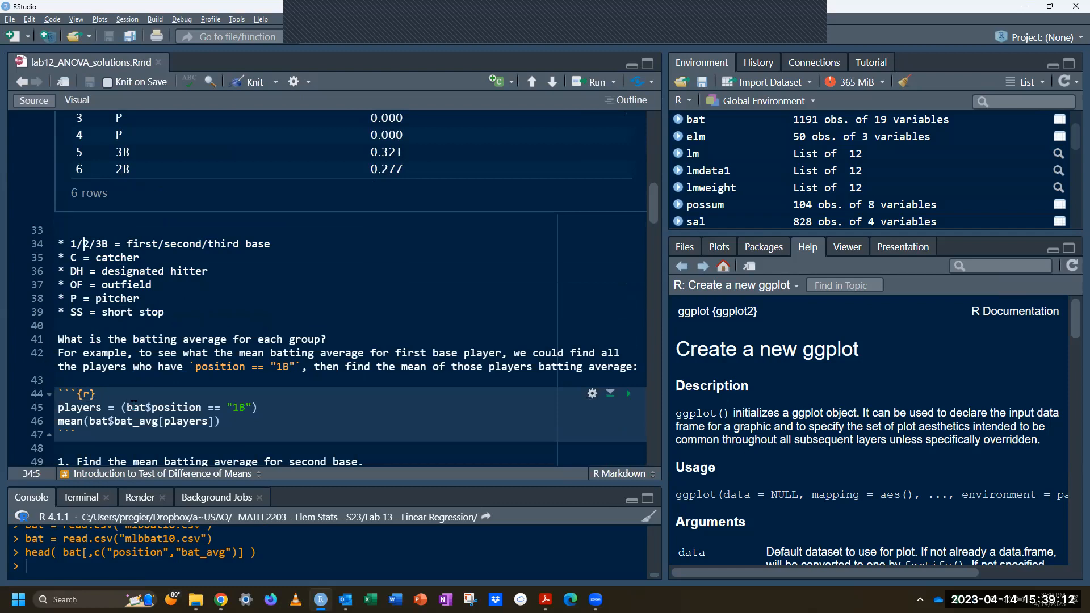
{"action": "mouse_move", "coordinate": [127, 407]}
{"action": "left_mouse_down"}
{"action": "mouse_move", "coordinate": [222, 409]}
{"action": "mouse_move", "coordinate": [126, 407]}
{"action": "left_mouse_up"}
{"action": "left_click", "coordinate": [252, 407]}
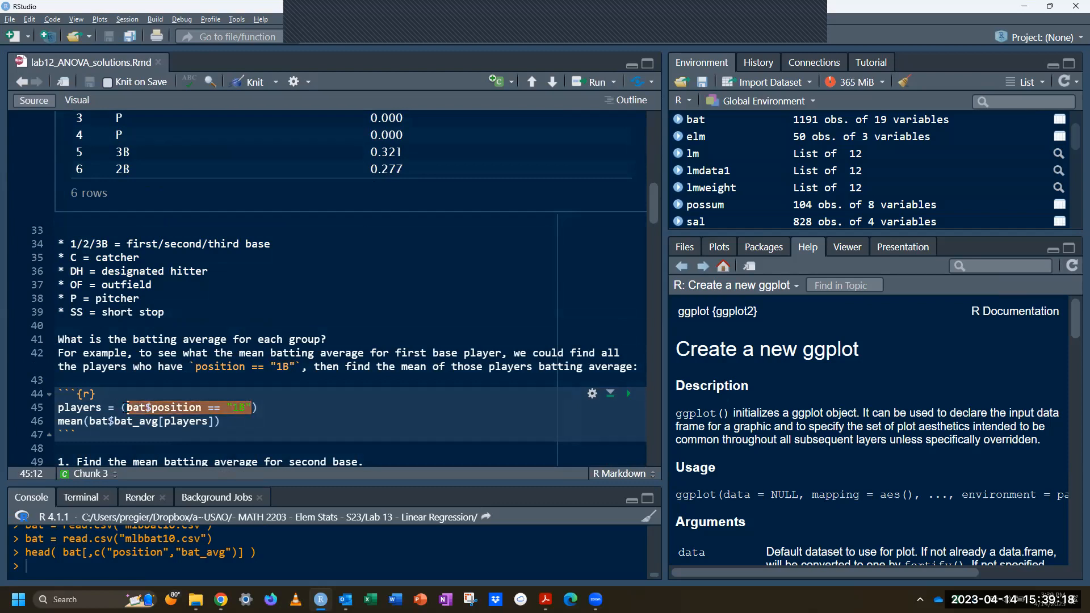
{"action": "key", "text": "ctrl+Return"}
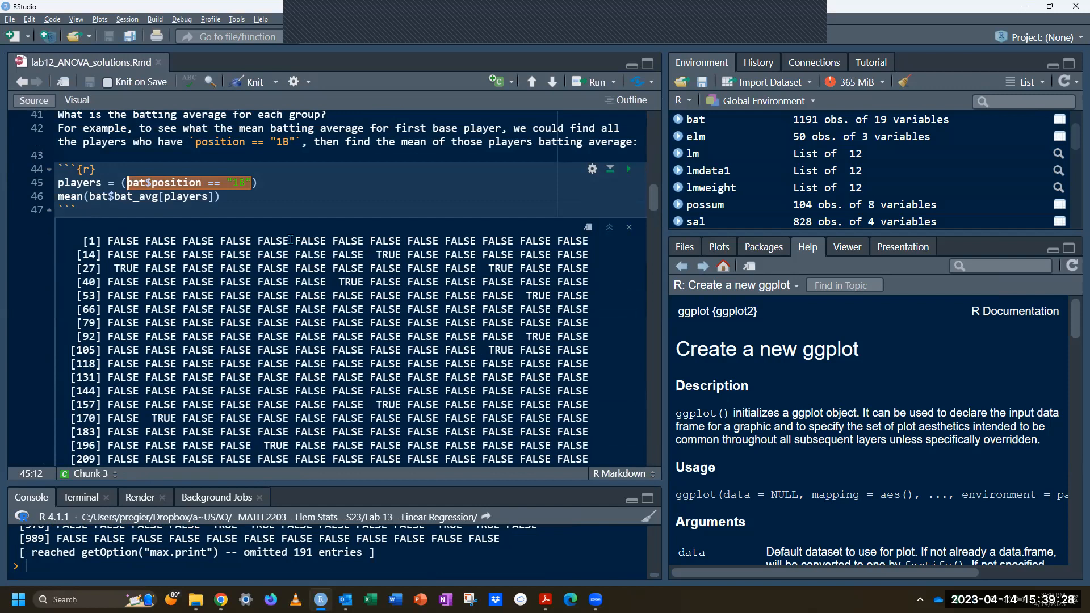
{"action": "double_click", "coordinate": [382, 255]}
{"action": "double_click", "coordinate": [128, 269]}
Step: Run the whole example chunk to calculate the mean batting average of first base players
{"action": "left_click", "coordinate": [219, 197]}
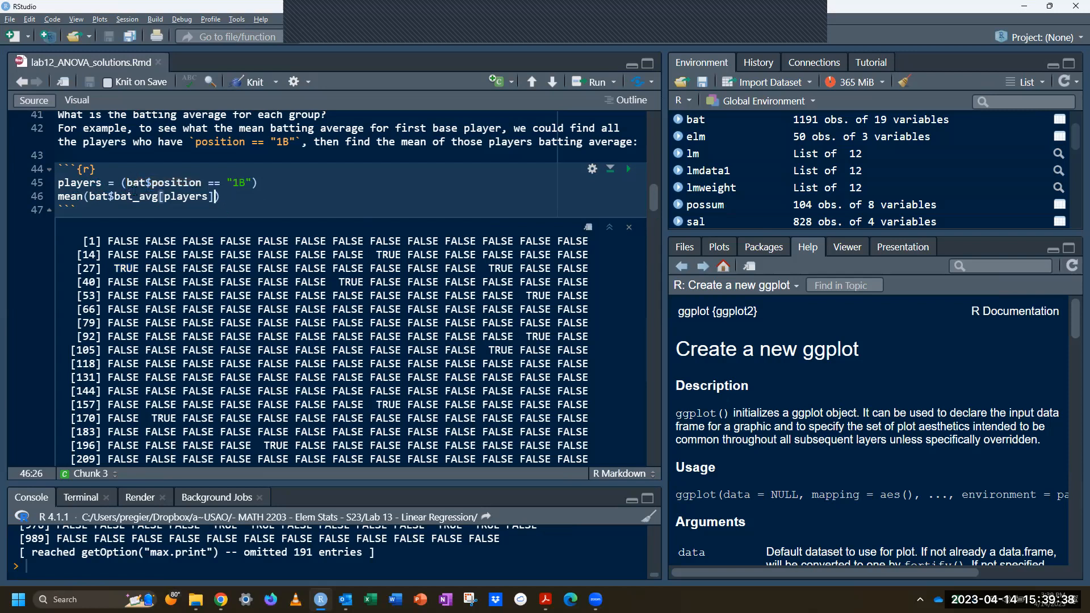
{"action": "left_click_drag", "start_coordinate": [89, 196], "coordinate": [158, 197]}
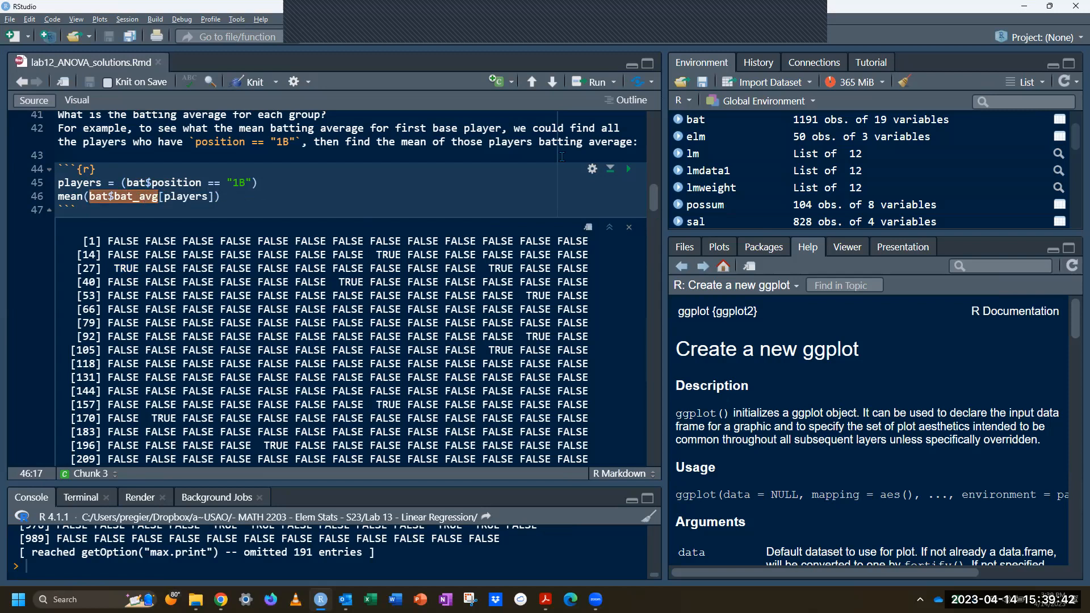
{"action": "left_click", "coordinate": [629, 169]}
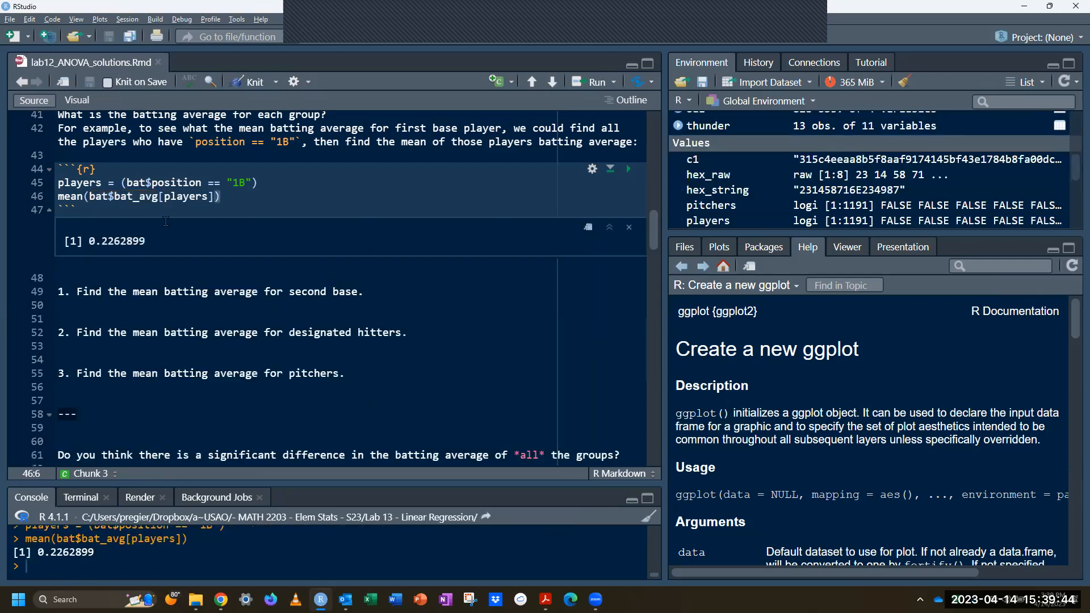
Step: Copy the first base example chunk and paste it below question 1, with a blank line after it
{"action": "left_click_drag", "start_coordinate": [85, 209], "coordinate": [49, 168]}
{"action": "key", "text": "ctrl+c"}
{"action": "left_click", "coordinate": [114, 307]}
{"action": "key", "text": "Return"}
{"action": "key", "text": "ctrl+v"}
{"action": "key", "text": "Return"}
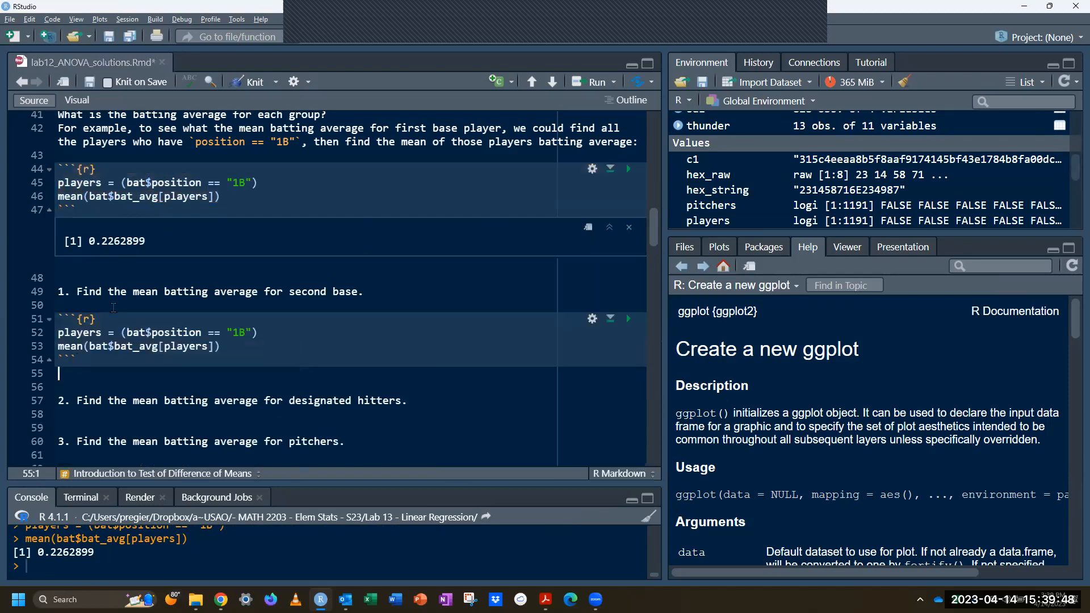
Step: Change the position in the question 1 chunk to "2B" and run it for the second base mean
{"action": "double_click", "coordinate": [238, 333]}
{"action": "type", "text": "2B"}
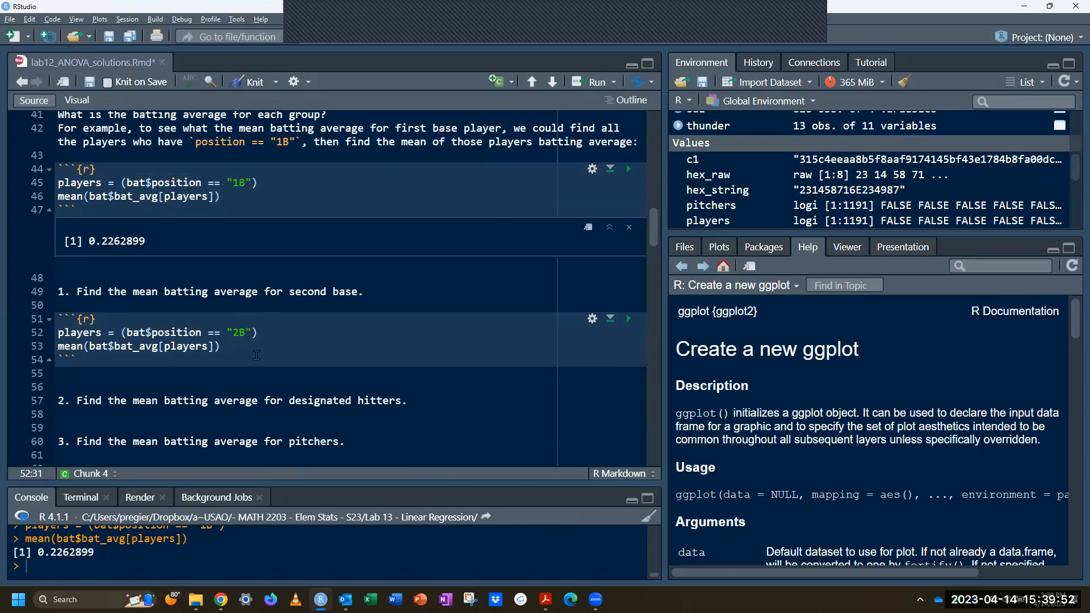
{"action": "key", "text": "ctrl+shift+Return"}
Step: Insert the copied chunk below question 2, set its position to "DH", and run it for the designated hitters' mean
{"action": "scroll", "coordinate": [188, 369], "scroll_direction": "down", "scroll_amount": 2}
{"action": "left_click", "coordinate": [188, 369]}
{"action": "key", "text": "Return"}
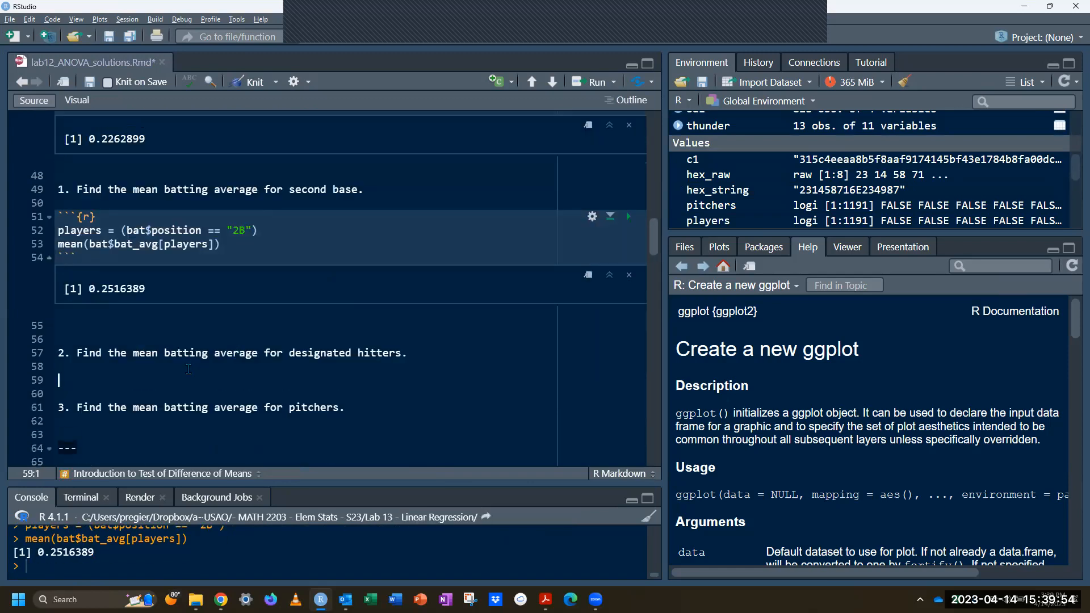
{"action": "key", "text": "ctrl+v"}
{"action": "double_click", "coordinate": [241, 393]}
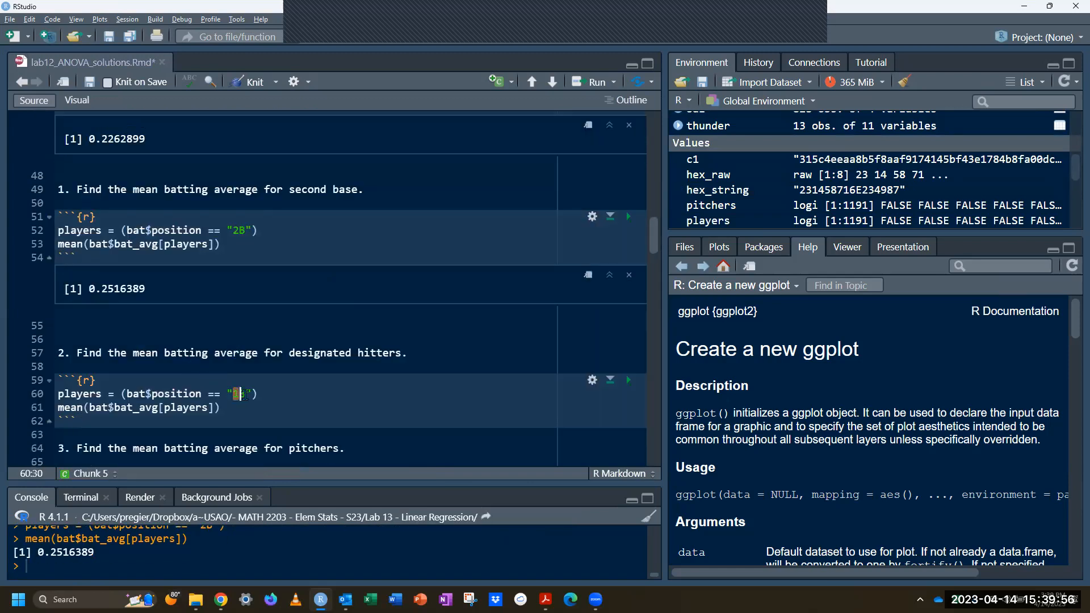
{"action": "type", "text": "DH"}
{"action": "key", "text": "ctrl+shift+Return"}
Step: Compare the calculated means by position and read on through the pitchers question, the group difference question and the plotting section
{"action": "scroll", "coordinate": [245, 394], "scroll_direction": "down", "scroll_amount": 5}
{"action": "scroll", "coordinate": [238, 374], "scroll_direction": "up", "scroll_amount": 4}
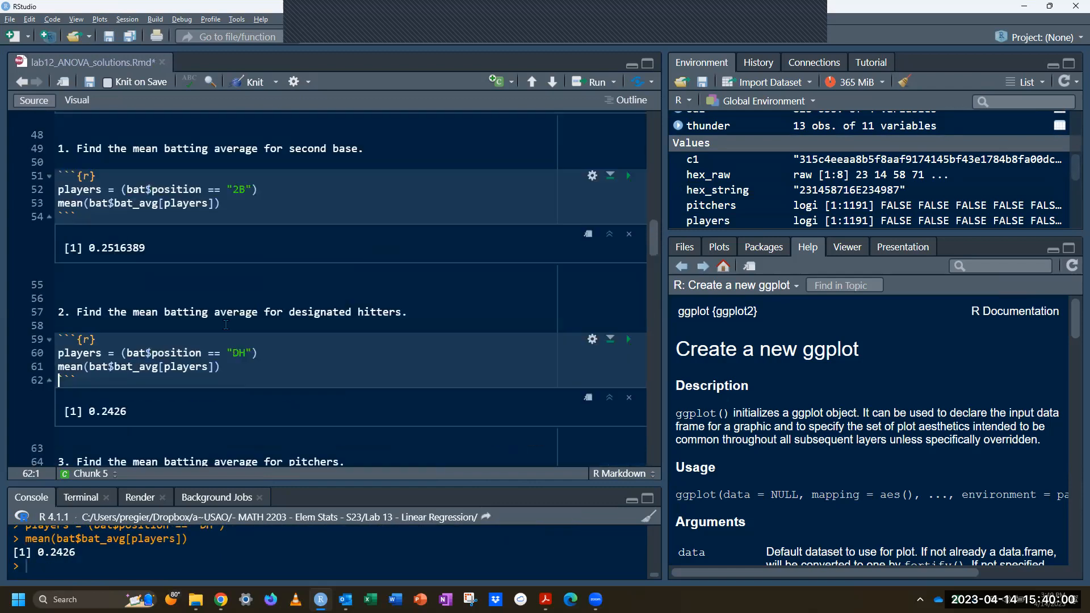
{"action": "scroll", "coordinate": [225, 324], "scroll_direction": "up", "scroll_amount": 3}
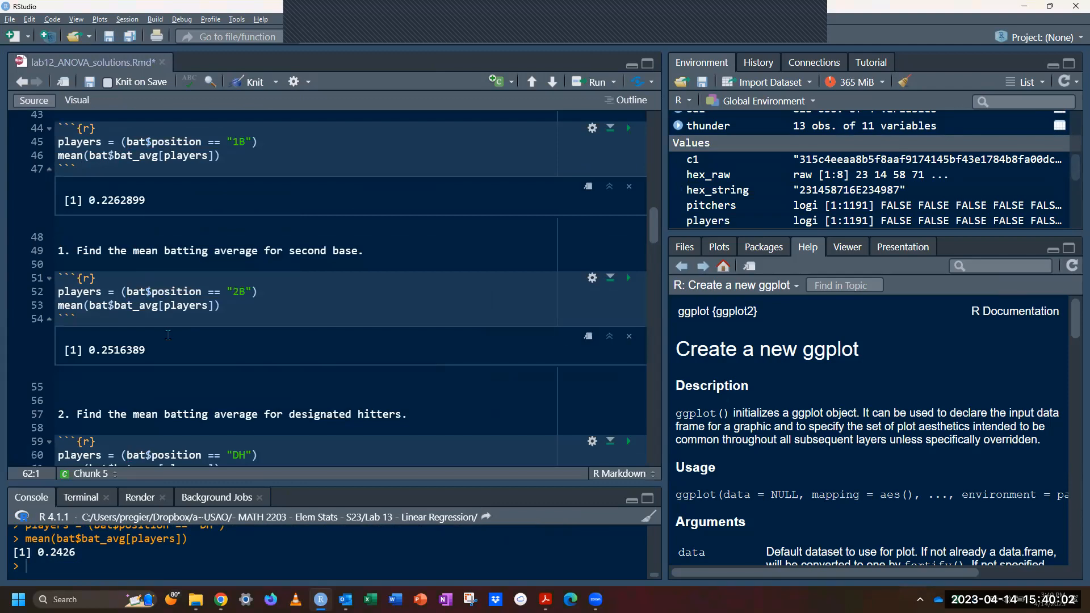
{"action": "scroll", "coordinate": [168, 335], "scroll_direction": "down", "scroll_amount": 4}
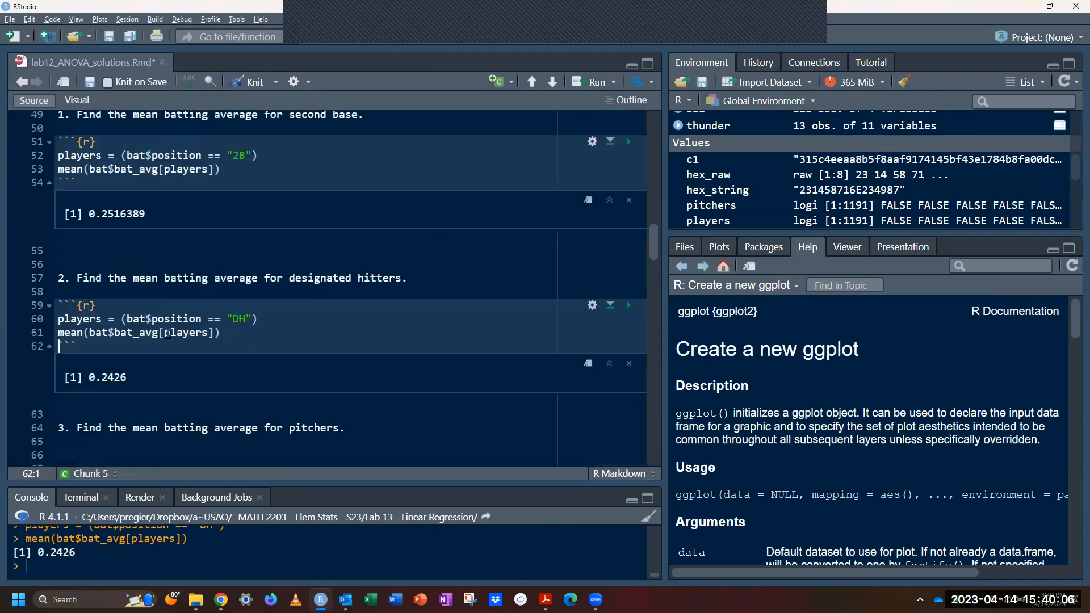
{"action": "scroll", "coordinate": [168, 334], "scroll_direction": "down", "scroll_amount": 1}
{"action": "scroll", "coordinate": [168, 334], "scroll_direction": "down", "scroll_amount": 3}
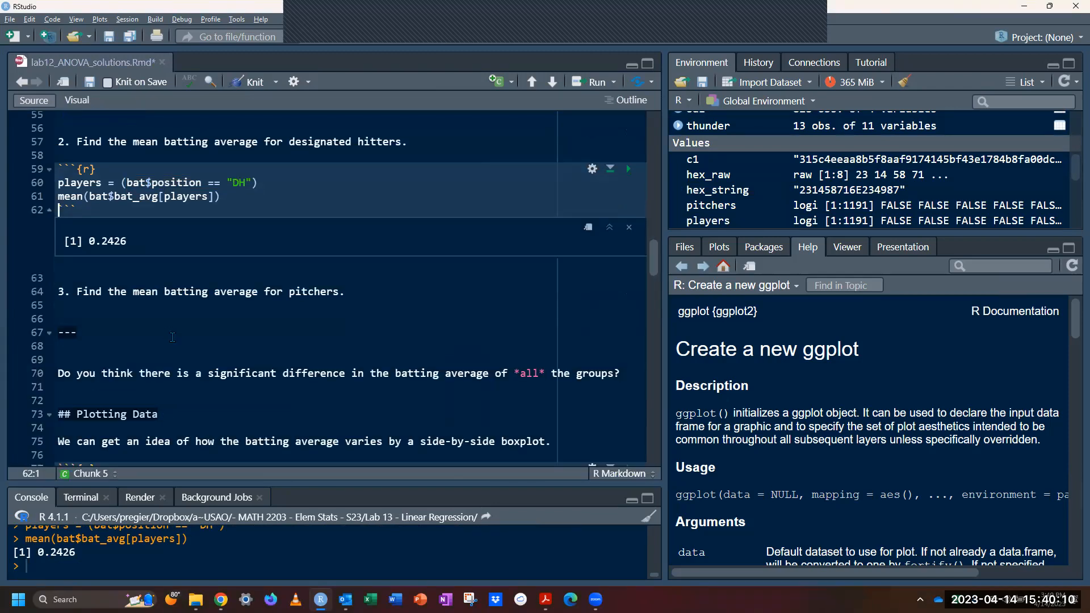
{"action": "left_click", "coordinate": [143, 401]}
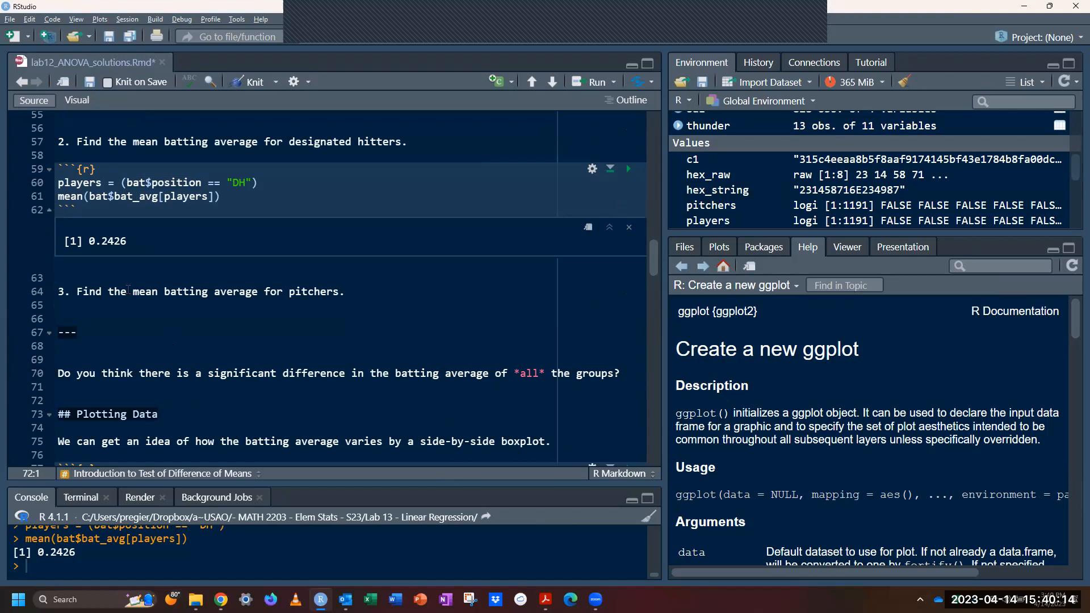
{"action": "scroll", "coordinate": [235, 434], "scroll_direction": "down", "scroll_amount": 3}
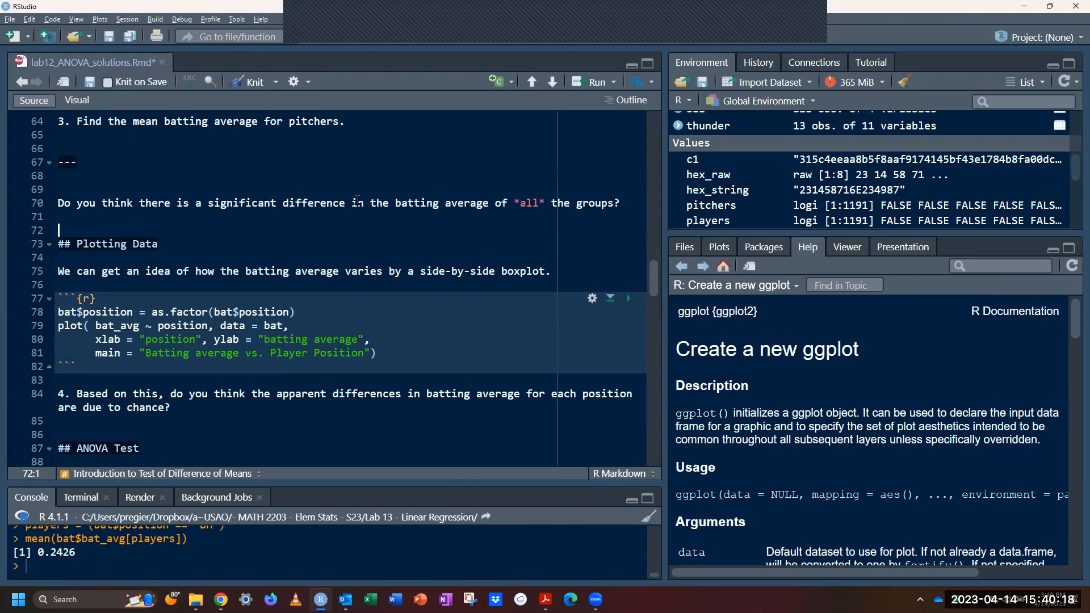
{"action": "scroll", "coordinate": [322, 220], "scroll_direction": "up", "scroll_amount": 3}
{"action": "scroll", "coordinate": [239, 207], "scroll_direction": "down", "scroll_amount": 2}
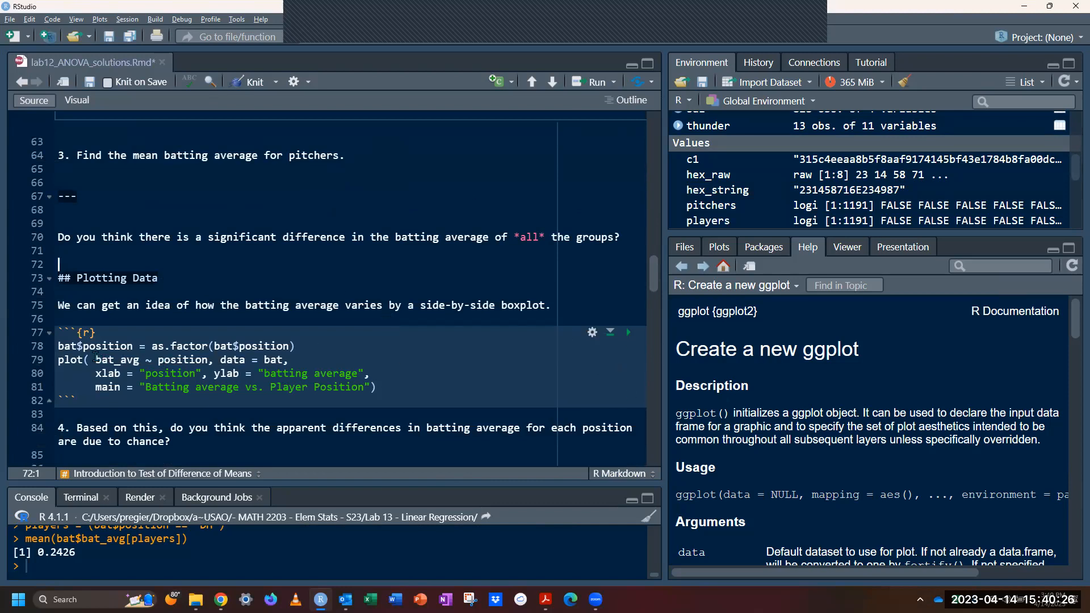
Step: Run the Plotting Data chunk to draw side-by-side boxplots of batting average by player position, and examine the plot
{"action": "left_click_drag", "start_coordinate": [96, 357], "coordinate": [141, 361]}
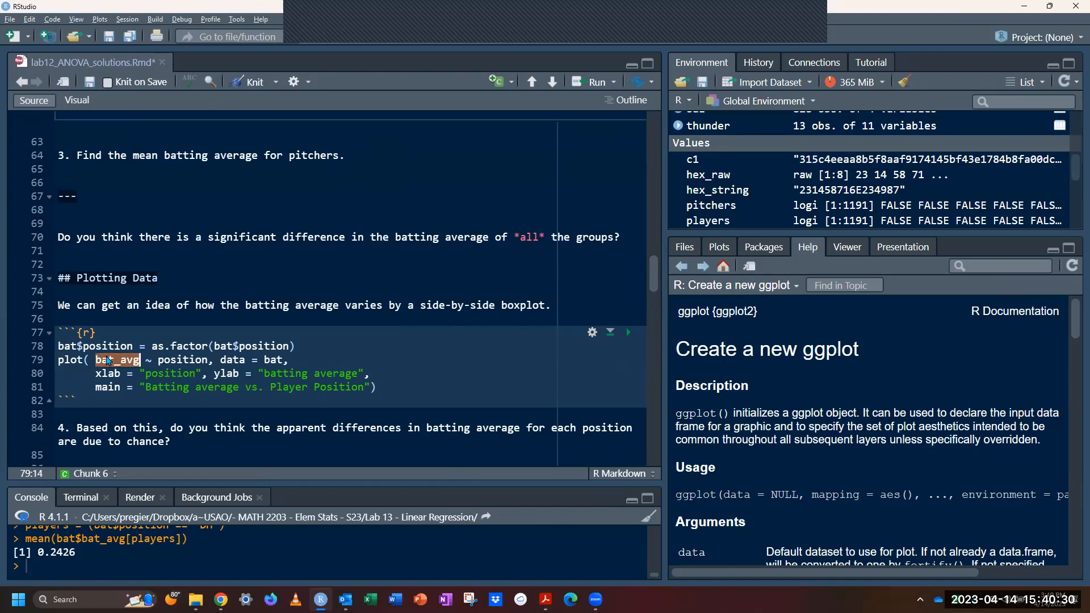
{"action": "double_click", "coordinate": [171, 359]}
{"action": "left_click", "coordinate": [628, 332]}
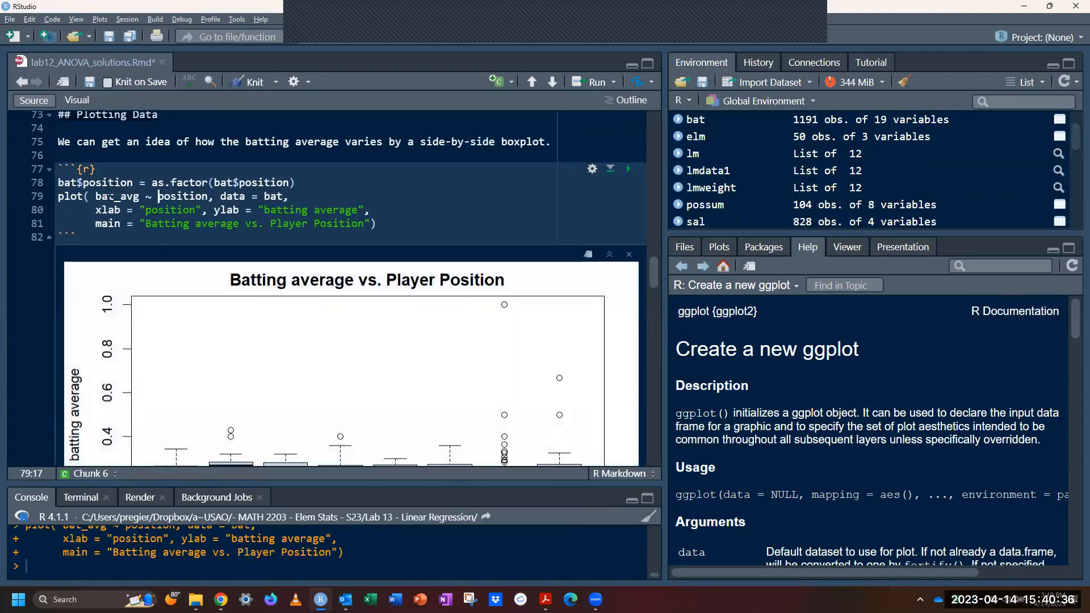
{"action": "double_click", "coordinate": [110, 196]}
{"action": "double_click", "coordinate": [175, 196]}
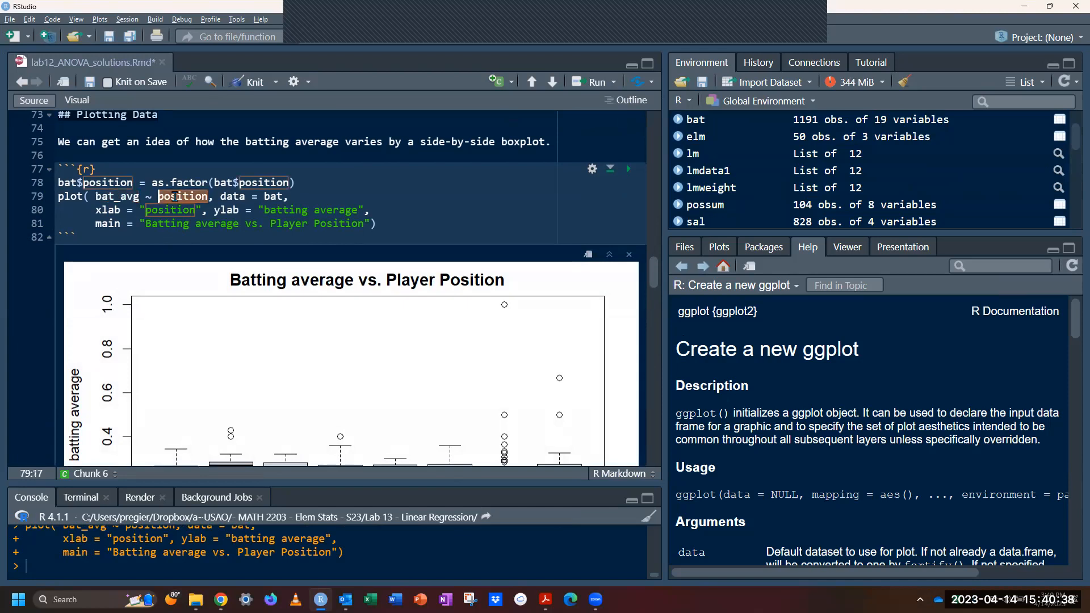
{"action": "scroll", "coordinate": [199, 296], "scroll_direction": "down", "scroll_amount": 2}
{"action": "scroll", "coordinate": [229, 387], "scroll_direction": "down", "scroll_amount": 1}
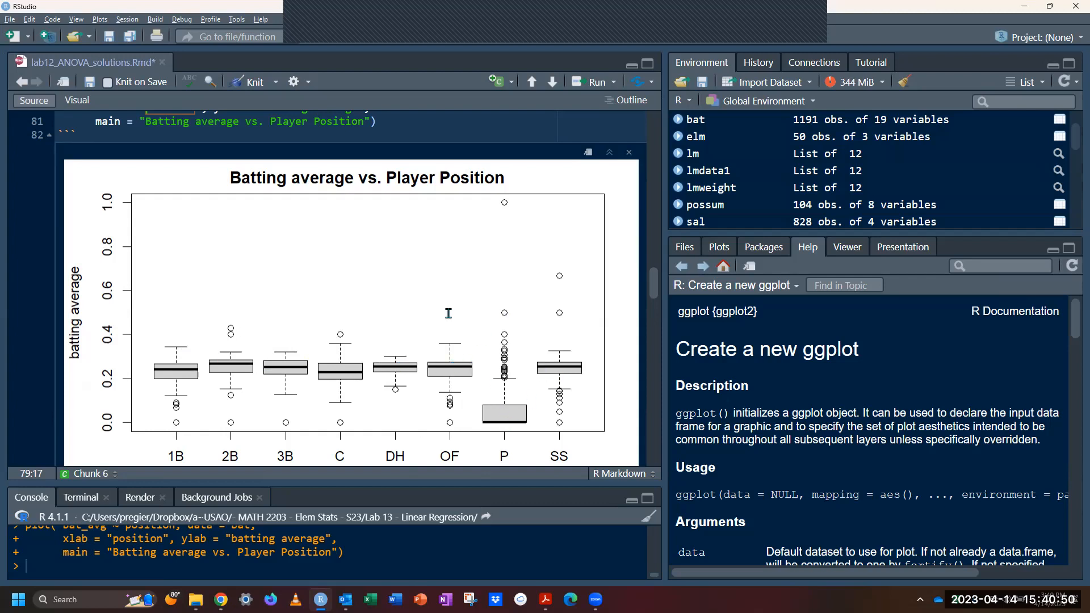
Step: Review the ANOVA hypotheses and formula, and run the chunk computing and summarising the analysis of variance of bat_avg by position
{"action": "scroll", "coordinate": [449, 313], "scroll_direction": "down", "scroll_amount": 4}
{"action": "left_click", "coordinate": [202, 379]}
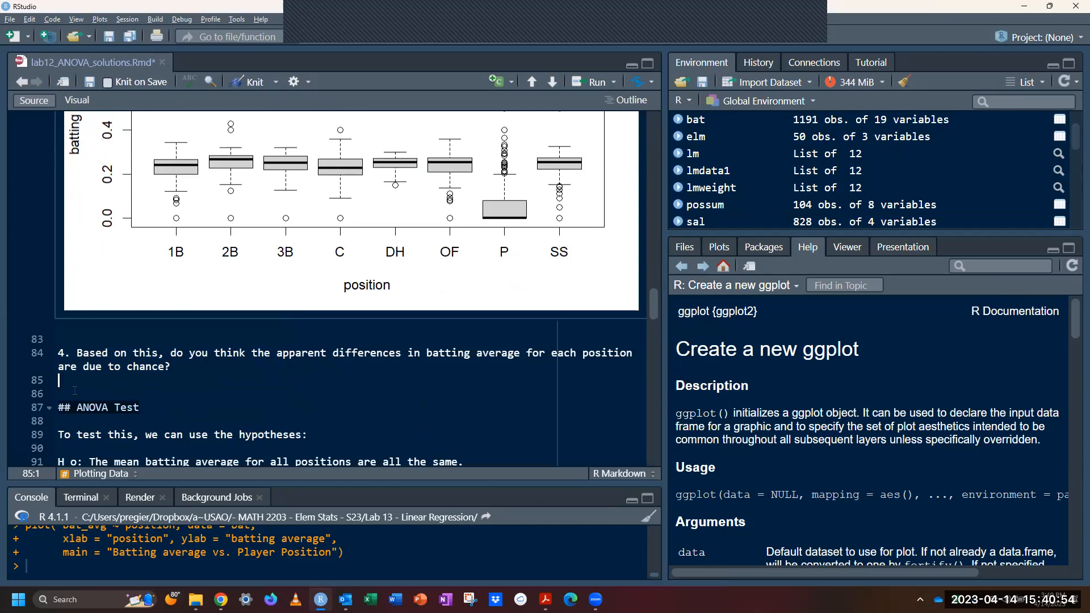
{"action": "scroll", "coordinate": [103, 374], "scroll_direction": "down", "scroll_amount": 3}
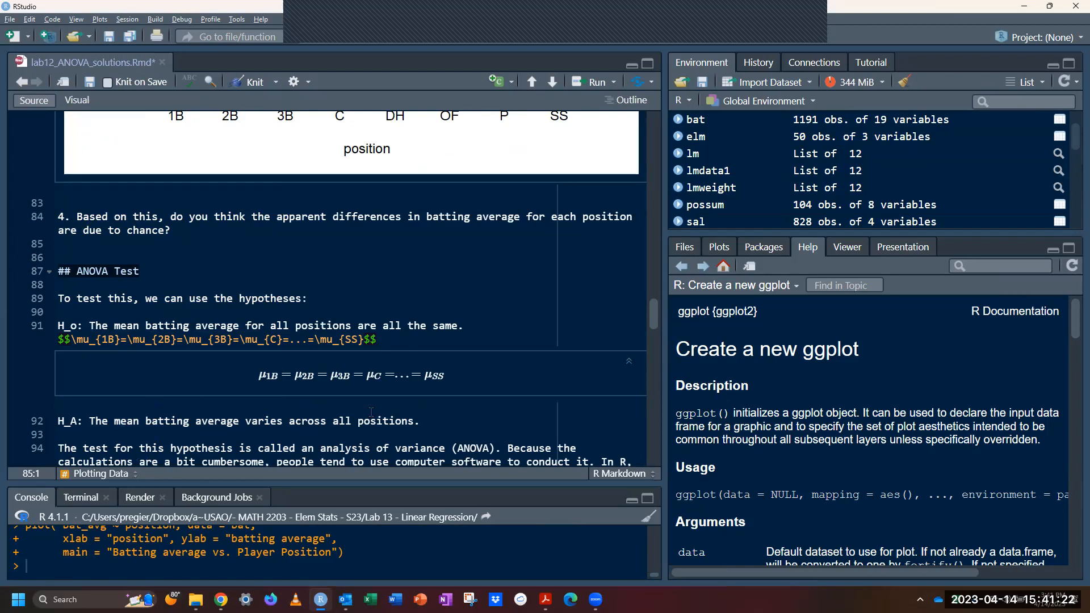
{"action": "scroll", "coordinate": [366, 421], "scroll_direction": "down", "scroll_amount": 3}
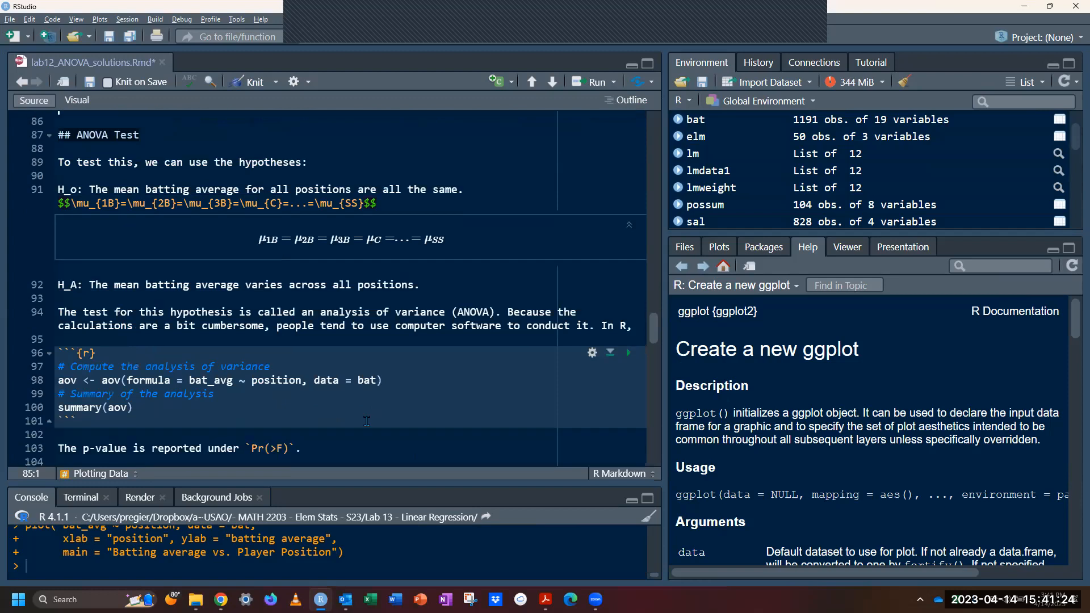
{"action": "left_click", "coordinate": [406, 311]}
{"action": "double_click", "coordinate": [114, 380]}
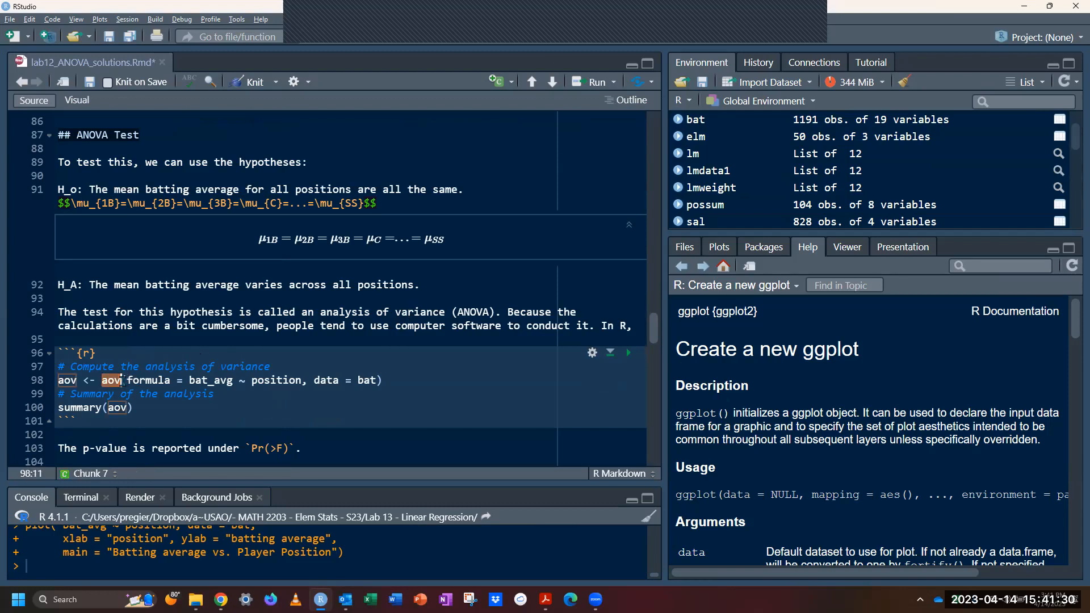
{"action": "left_click", "coordinate": [213, 381]}
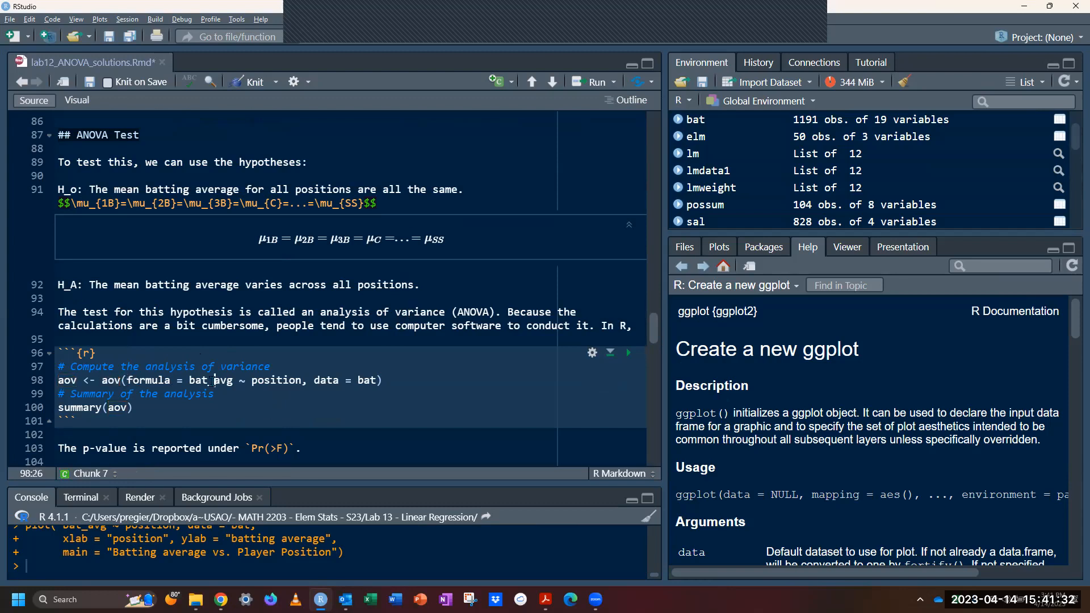
{"action": "double_click", "coordinate": [212, 381]}
{"action": "double_click", "coordinate": [276, 379]}
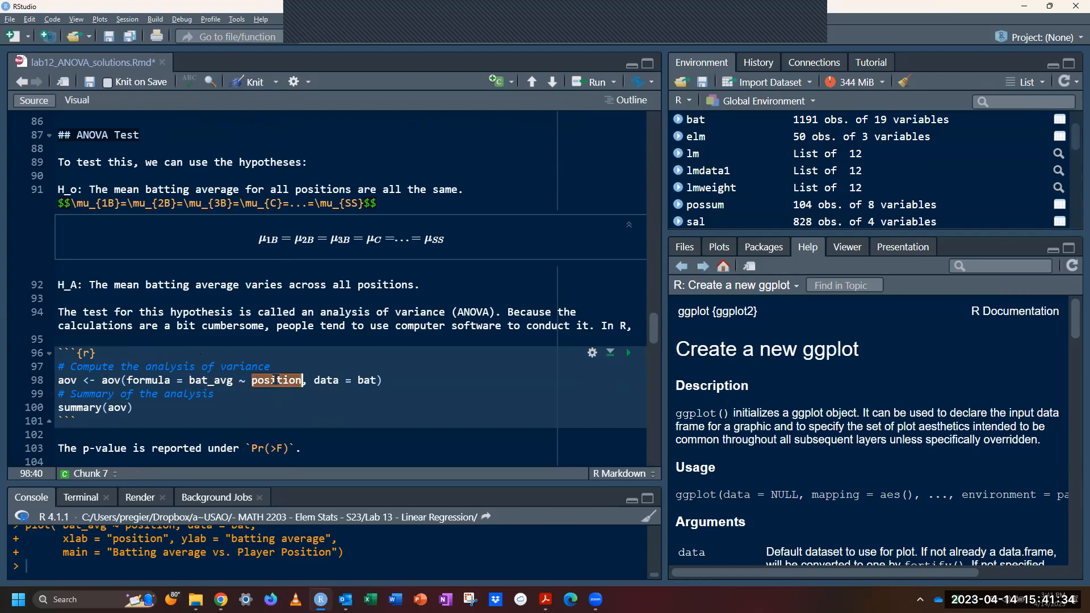
{"action": "left_click", "coordinate": [371, 380]}
{"action": "double_click", "coordinate": [371, 380]}
{"action": "left_click", "coordinate": [630, 353]}
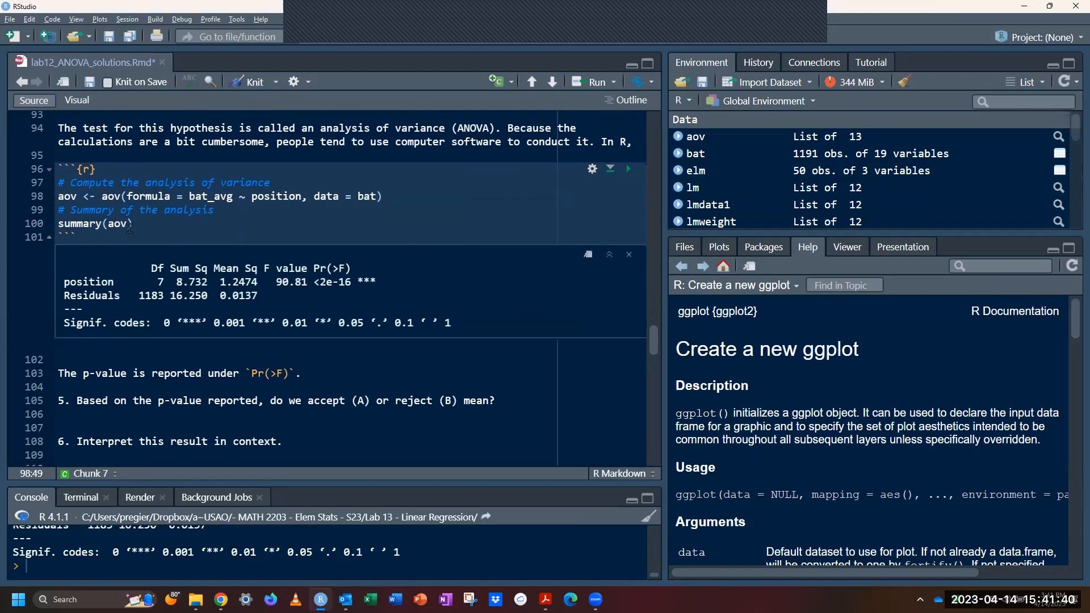
Step: Examine the ANOVA summary's F value, the Pr(>F) p-value and the significance codes for the position row
{"action": "left_click", "coordinate": [121, 223]}
{"action": "left_click_drag", "start_coordinate": [264, 267], "coordinate": [308, 281]}
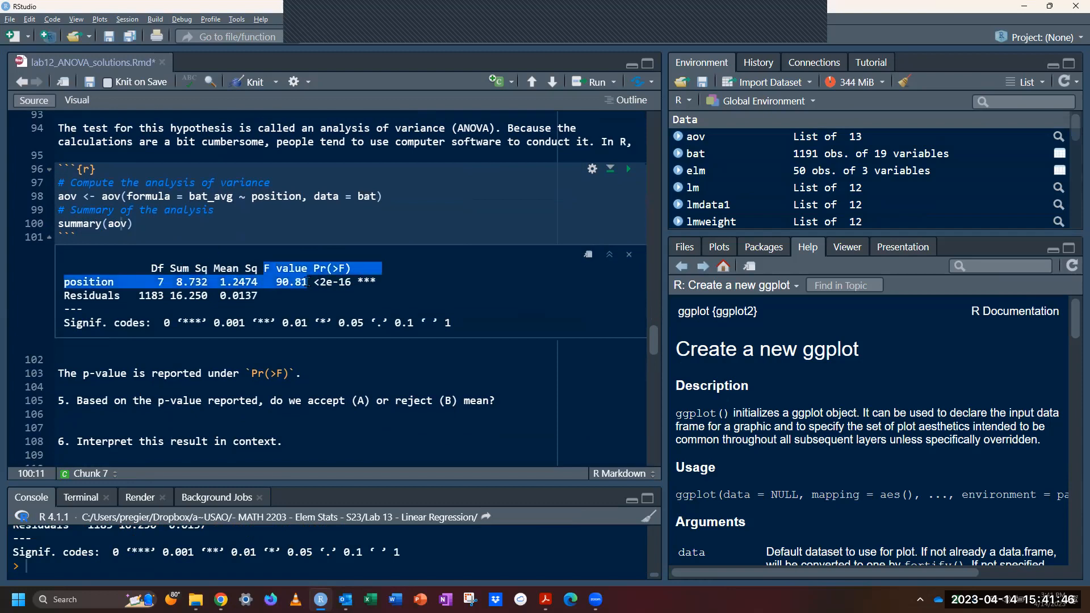
{"action": "left_click", "coordinate": [308, 281]}
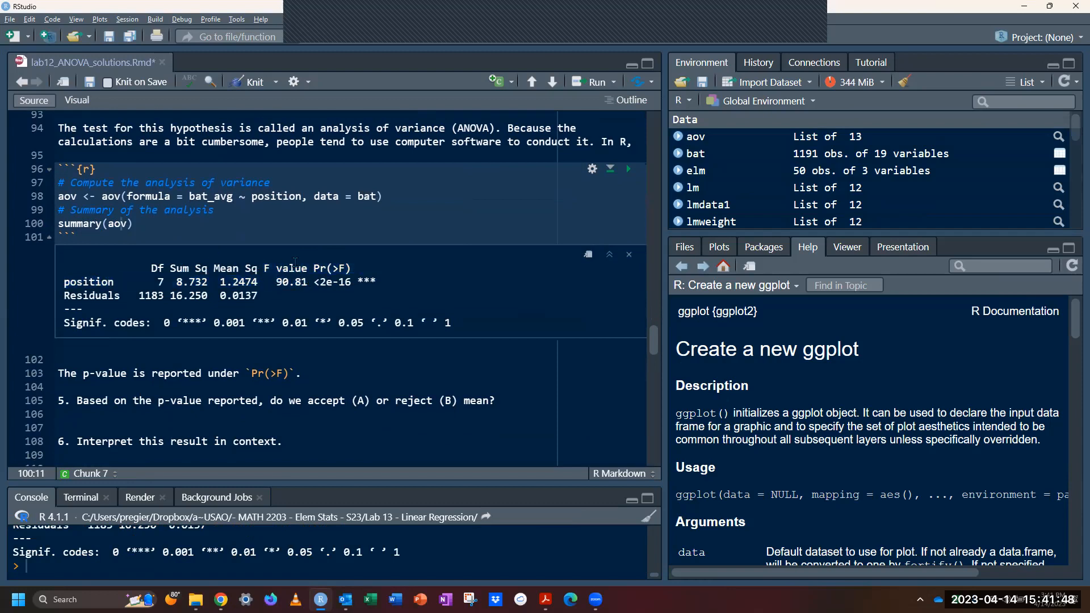
{"action": "left_click_drag", "start_coordinate": [314, 270], "coordinate": [350, 288]}
{"action": "left_click", "coordinate": [370, 281]}
{"action": "double_click", "coordinate": [222, 322]}
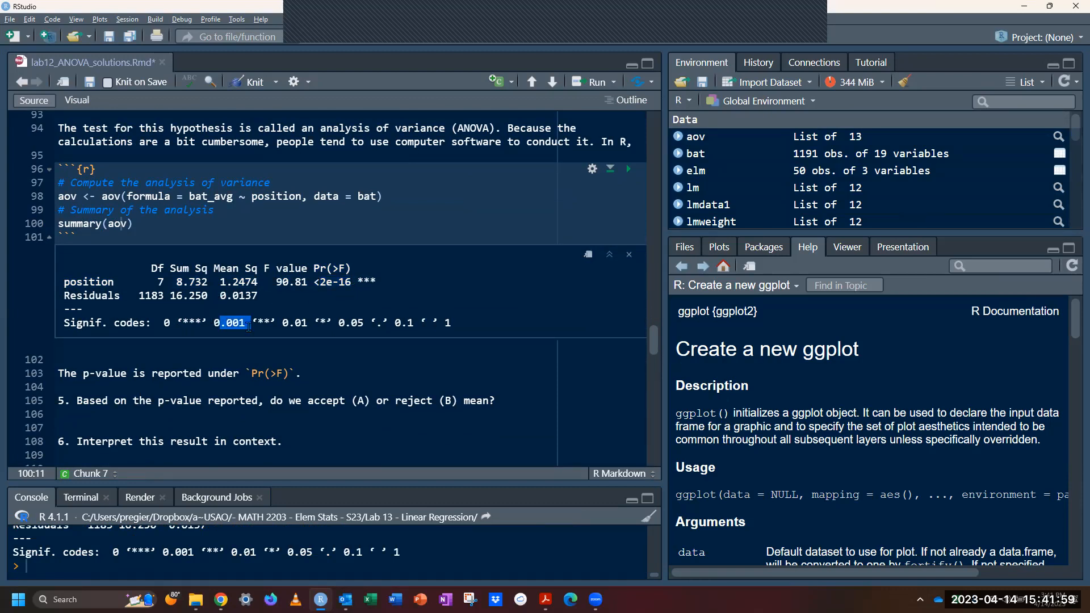
Step: Answer question 5 with "Reject" on its own line, keeping a blank line before question 6
{"action": "left_click", "coordinate": [226, 427]}
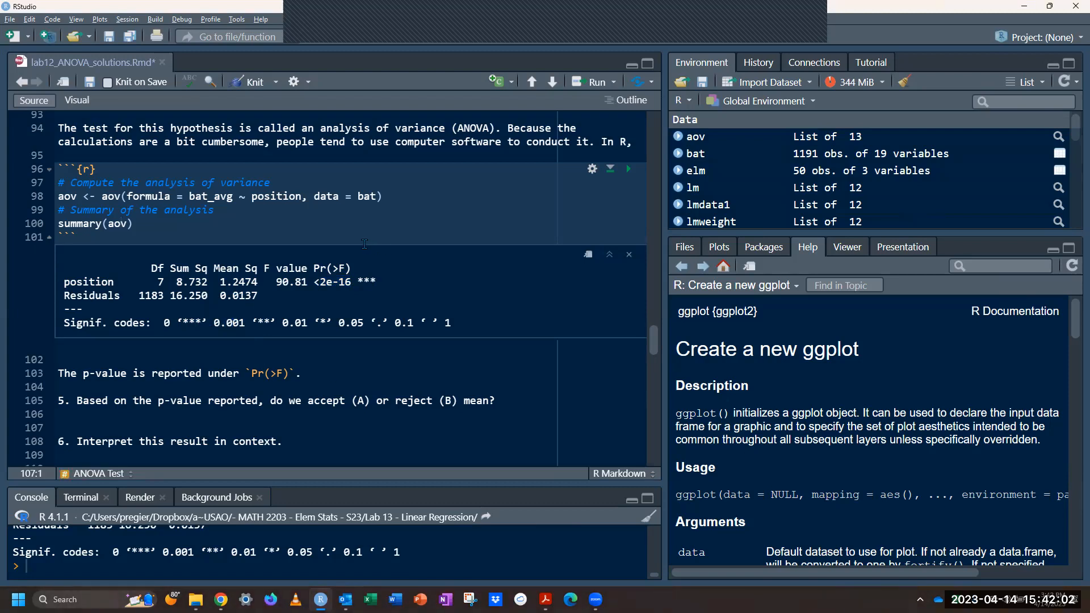
{"action": "scroll", "coordinate": [364, 244], "scroll_direction": "down", "scroll_amount": 1}
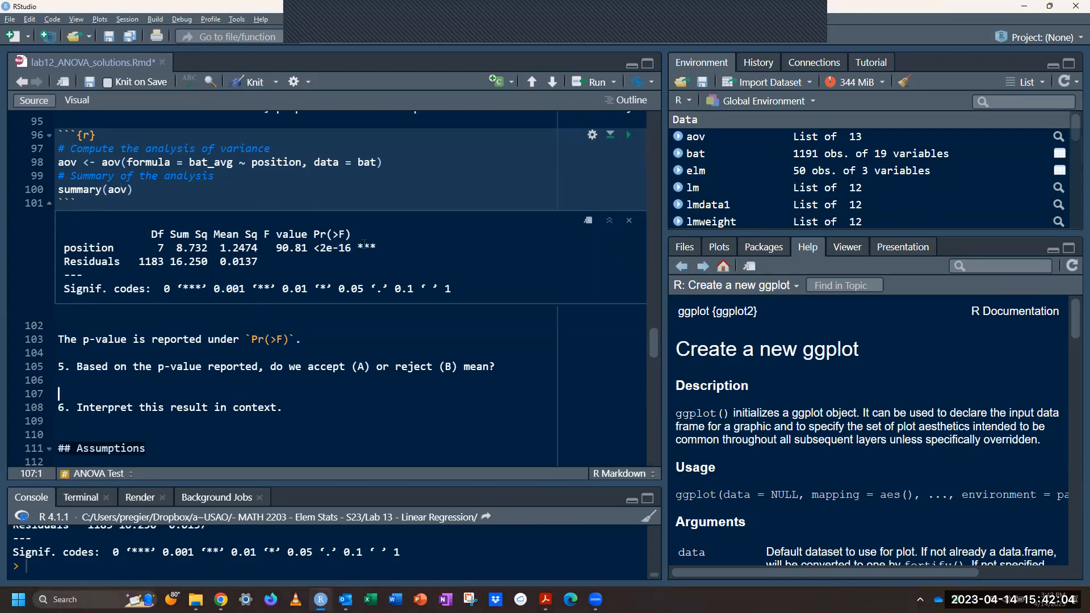
{"action": "scroll", "coordinate": [364, 244], "scroll_direction": "down", "scroll_amount": 2}
{"action": "type", "text": "Rejc"}
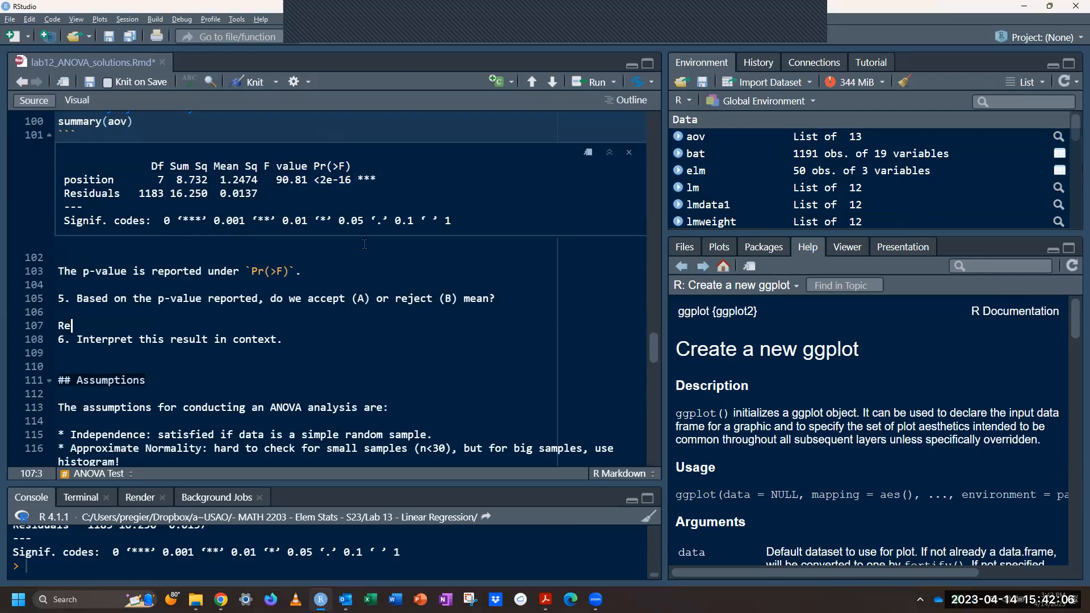
{"action": "key", "text": "BackSpace"}
{"action": "type", "text": "ect"}
{"action": "key", "text": "Return"}
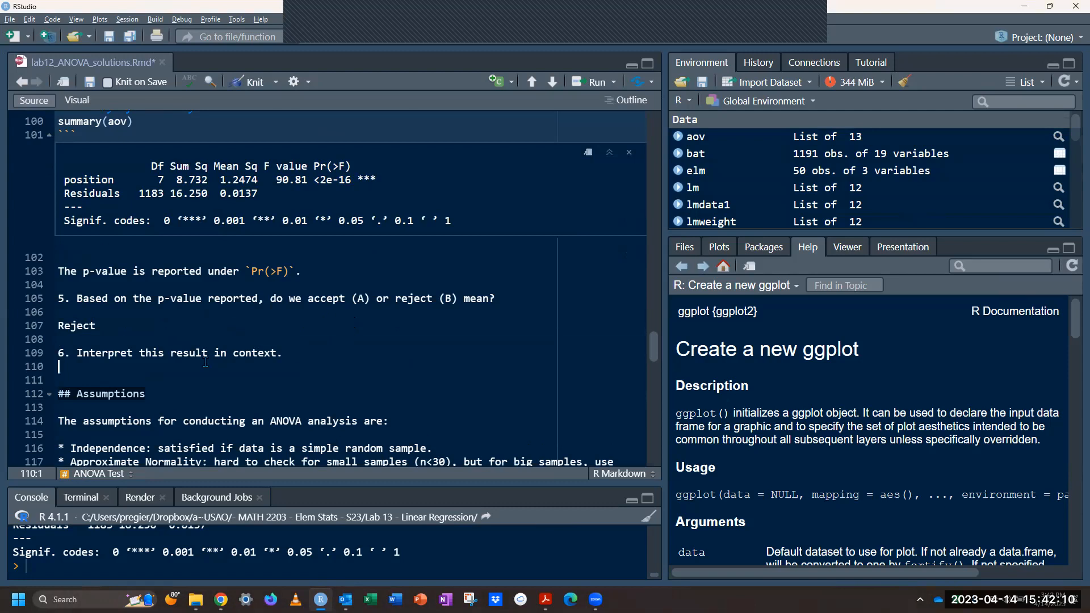
Step: Answer question 6 with "We have evidence that the batting averages are not the same across groups. It appears they vary."
{"action": "scroll", "coordinate": [205, 362], "scroll_direction": "up", "scroll_amount": 2}
{"action": "scroll", "coordinate": [205, 362], "scroll_direction": "down", "scroll_amount": 2}
{"action": "key", "text": "Return"}
{"action": "type", "text": "We have evidence that the b"}
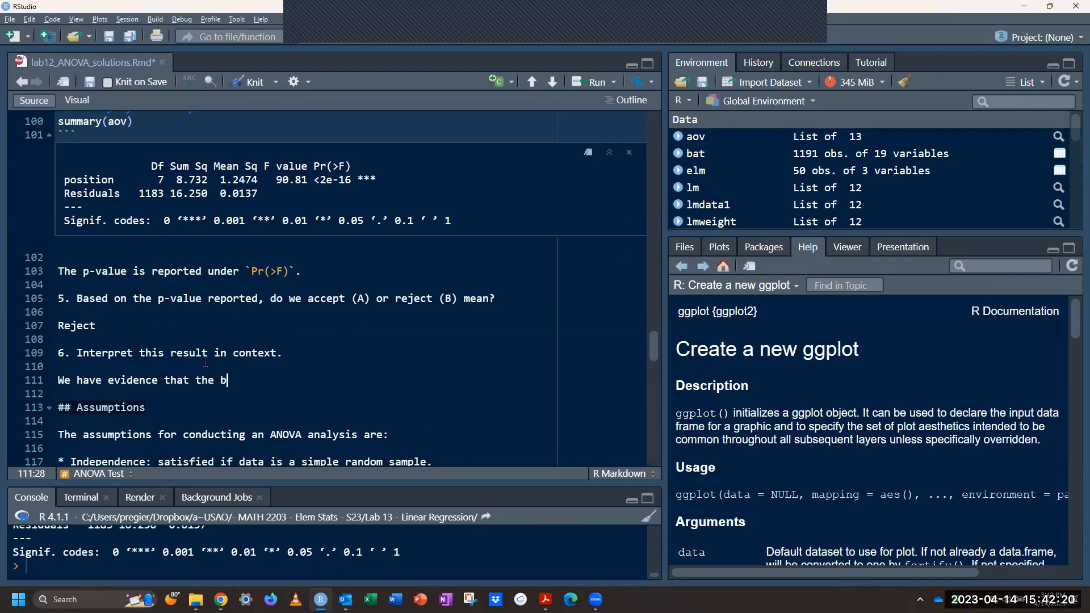
{"action": "type", "text": "atting averages are not the same acr"}
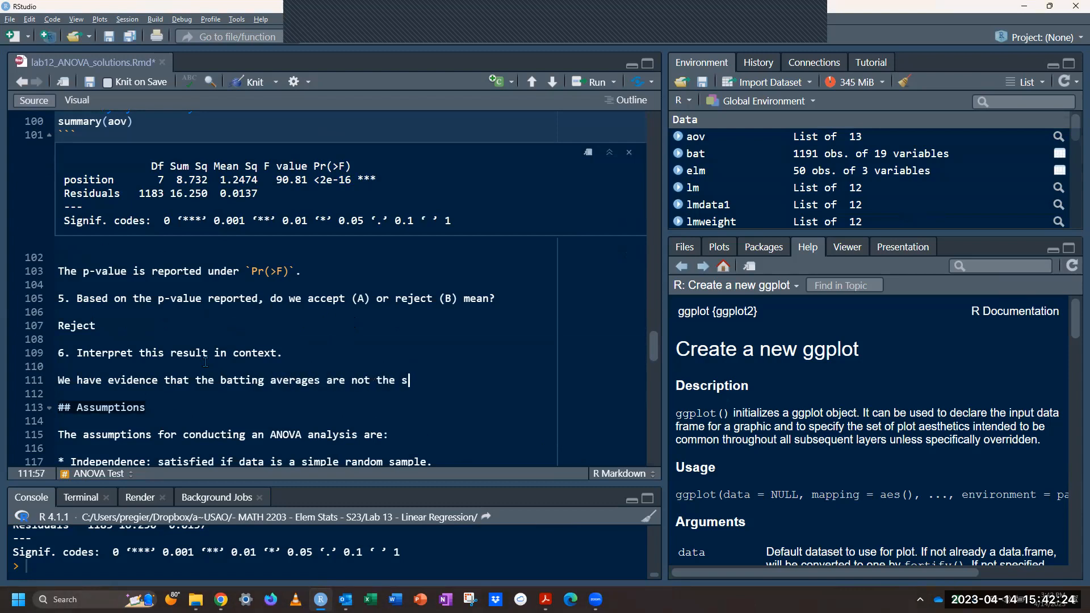
{"action": "key", "text": "BackSpace"}
{"action": "type", "text": "cros"}
{"action": "key", "text": "BackSpace"}
{"action": "key", "text": "BackSpace"}
{"action": "key", "text": "BackSpace"}
{"action": "type", "text": "ross groups. It appears they v"}
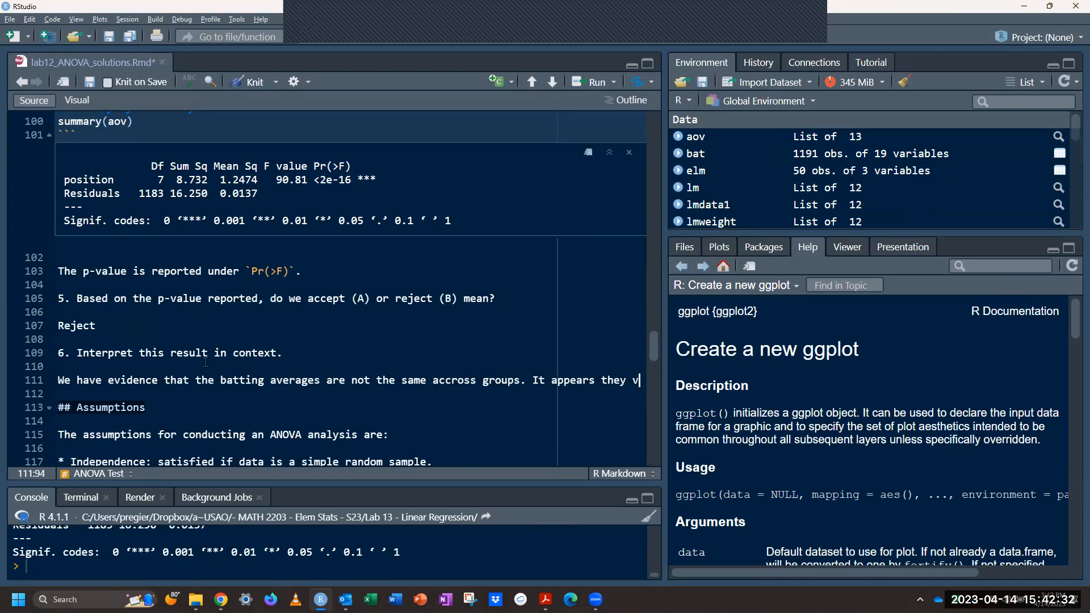
{"action": "type", "text": "ary."}
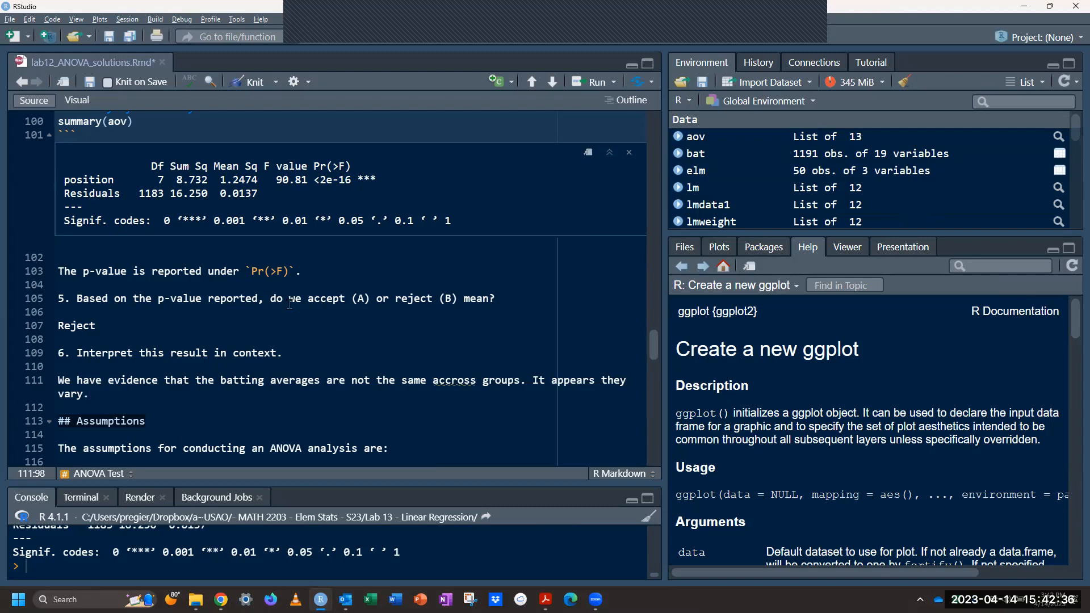
{"action": "left_click", "coordinate": [447, 382]}
{"action": "key", "text": "BackSpace"}
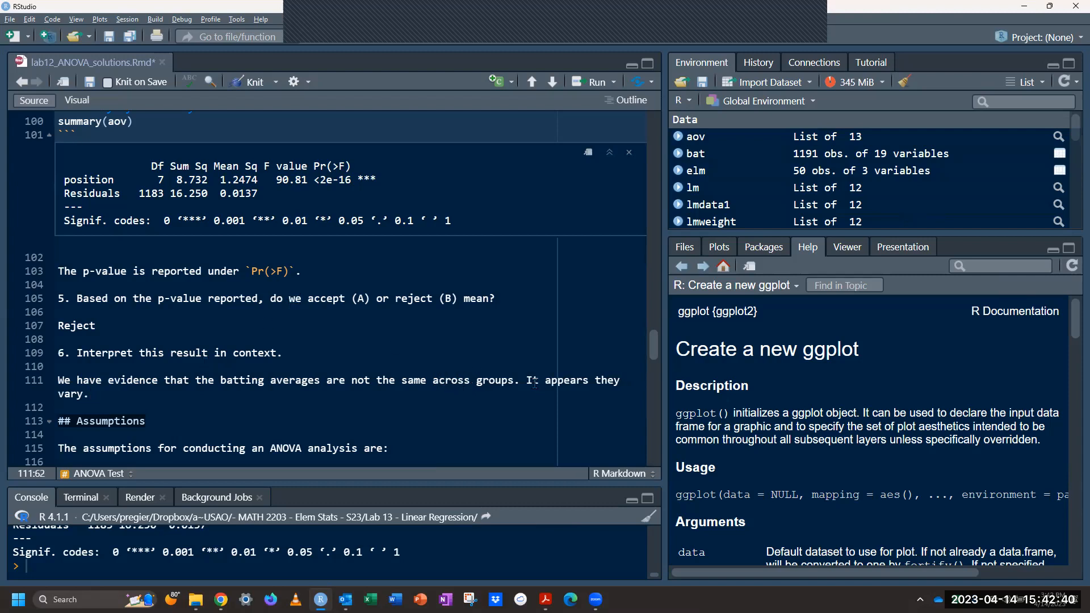
Step: Replace the second sentence of the question 6 answer with "We have significant evidence the batting averages vary by position."
{"action": "left_click_drag", "start_coordinate": [527, 381], "coordinate": [590, 382]}
{"action": "type", "text": "We have sign"}
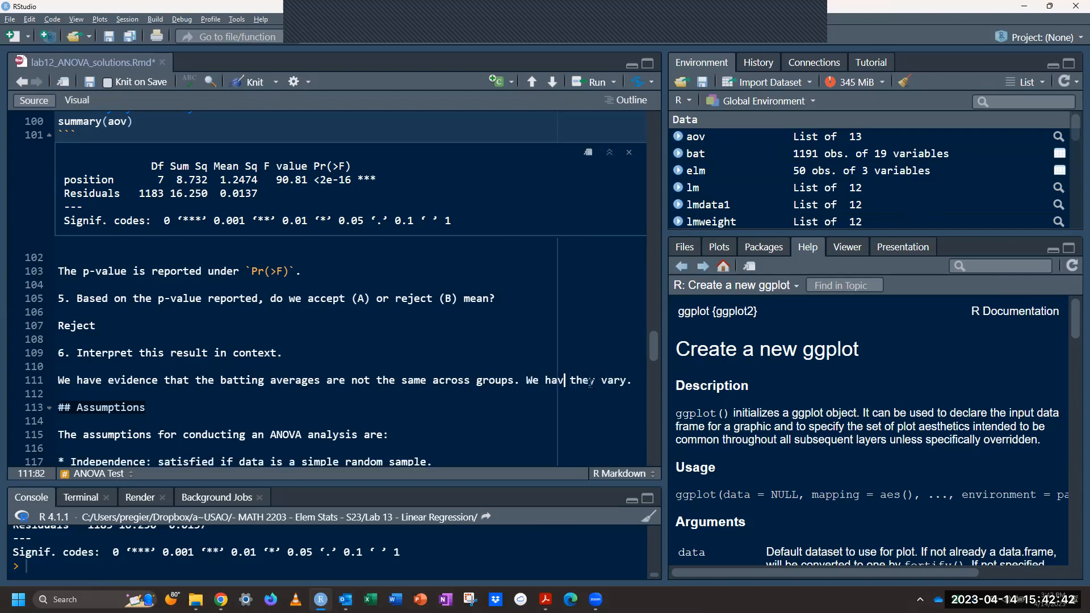
{"action": "type", "text": "ificant ev"}
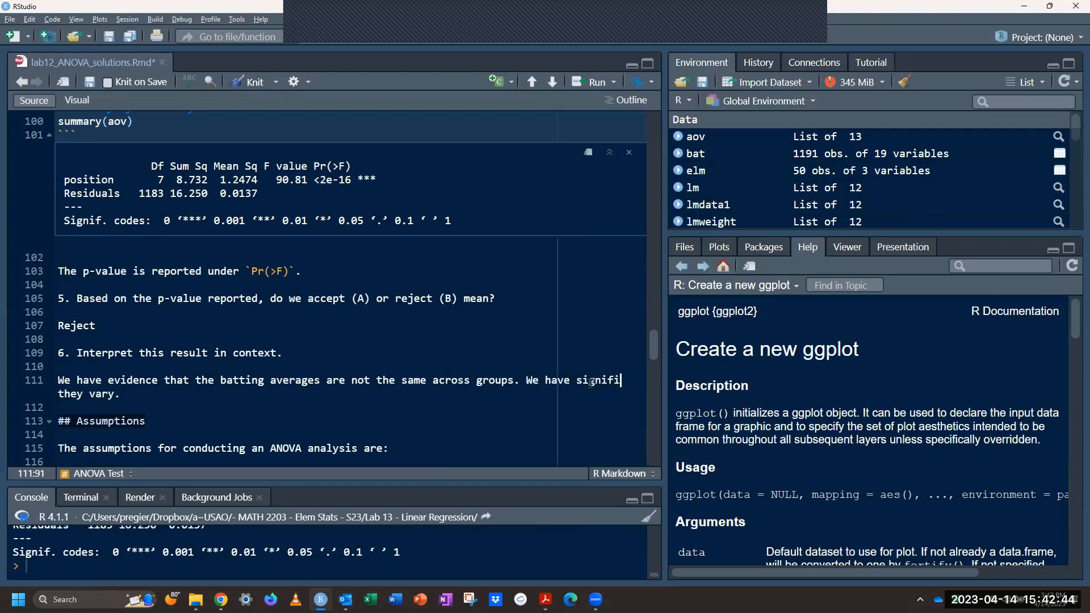
{"action": "type", "text": "idence the"}
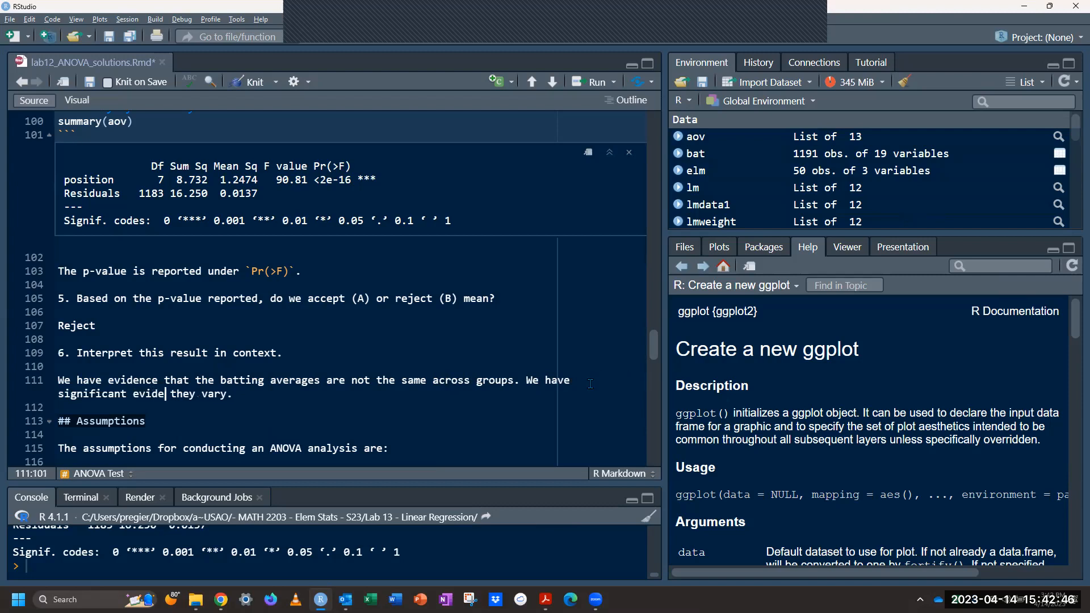
{"action": "type", "text": " batting averag"}
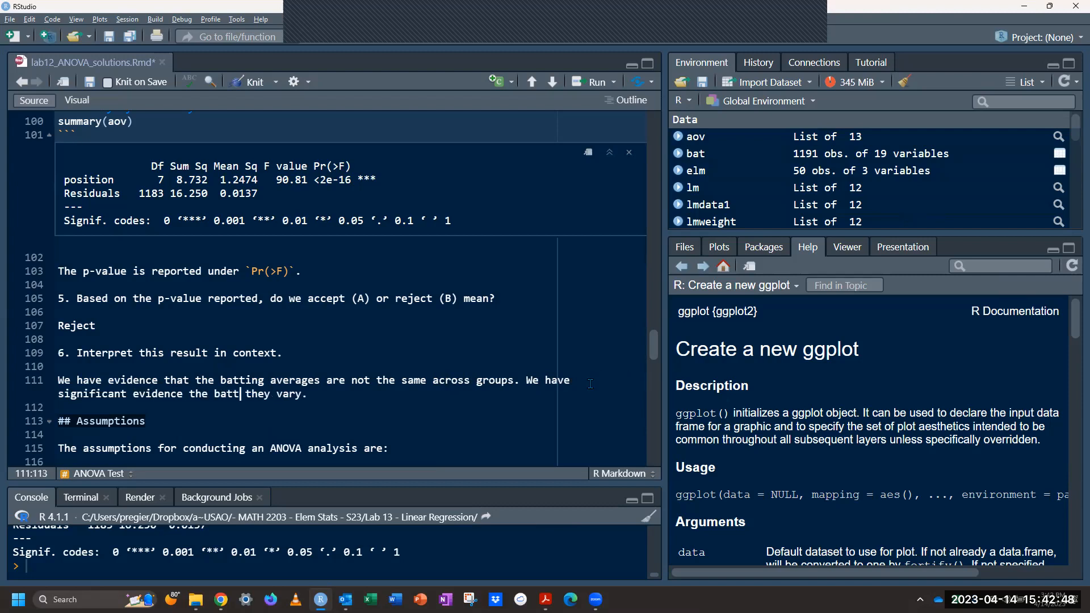
{"action": "type", "text": "es vary by po"}
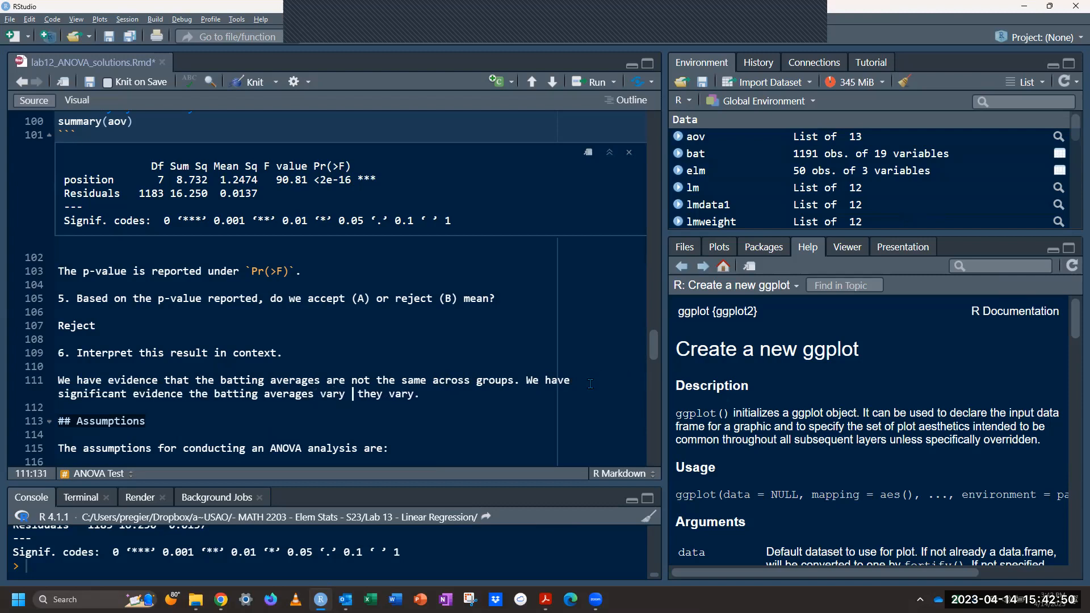
{"action": "type", "text": "sition."}
{"action": "key", "text": "shift+End"}
{"action": "key", "text": "BackSpace"}
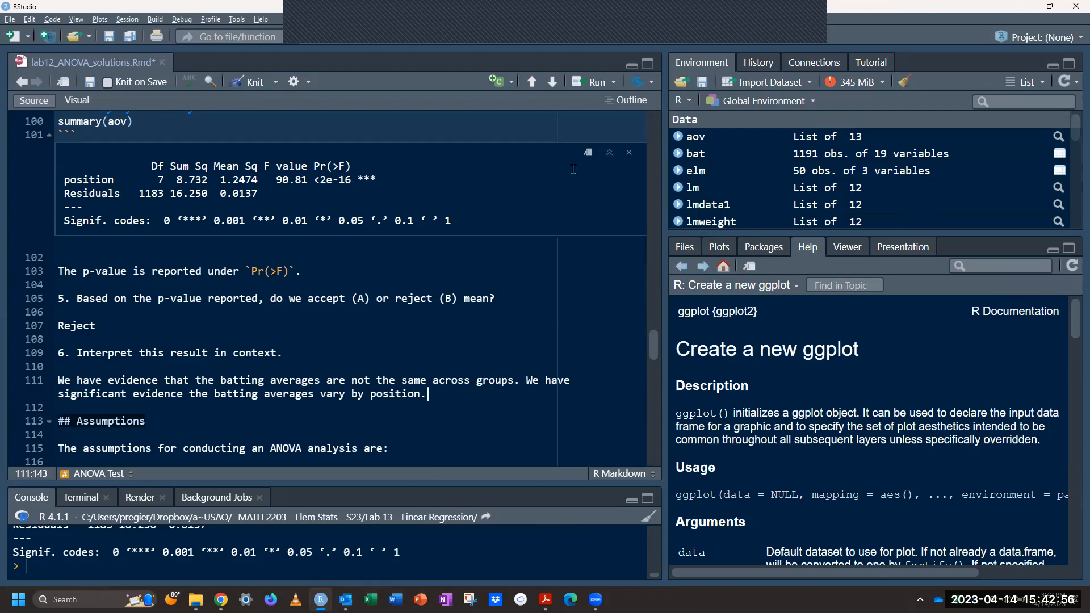
Step: Read through the ANOVA assumptions of independence, approximate normality and constant variance
{"action": "scroll", "coordinate": [511, 241], "scroll_direction": "down", "scroll_amount": 1}
{"action": "scroll", "coordinate": [510, 241], "scroll_direction": "down", "scroll_amount": 1}
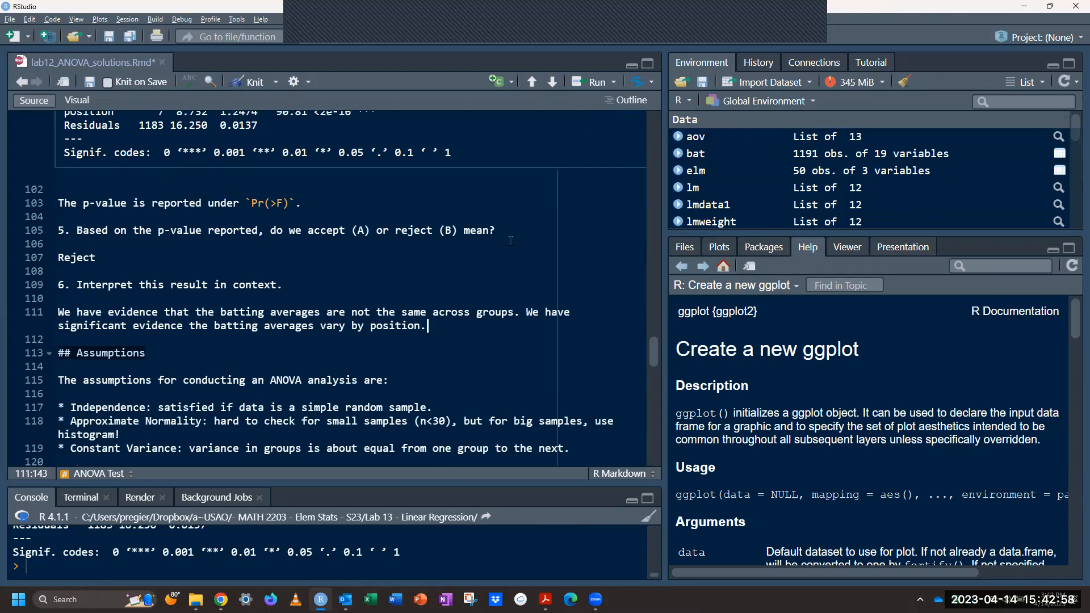
{"action": "scroll", "coordinate": [185, 384], "scroll_direction": "down", "scroll_amount": 1}
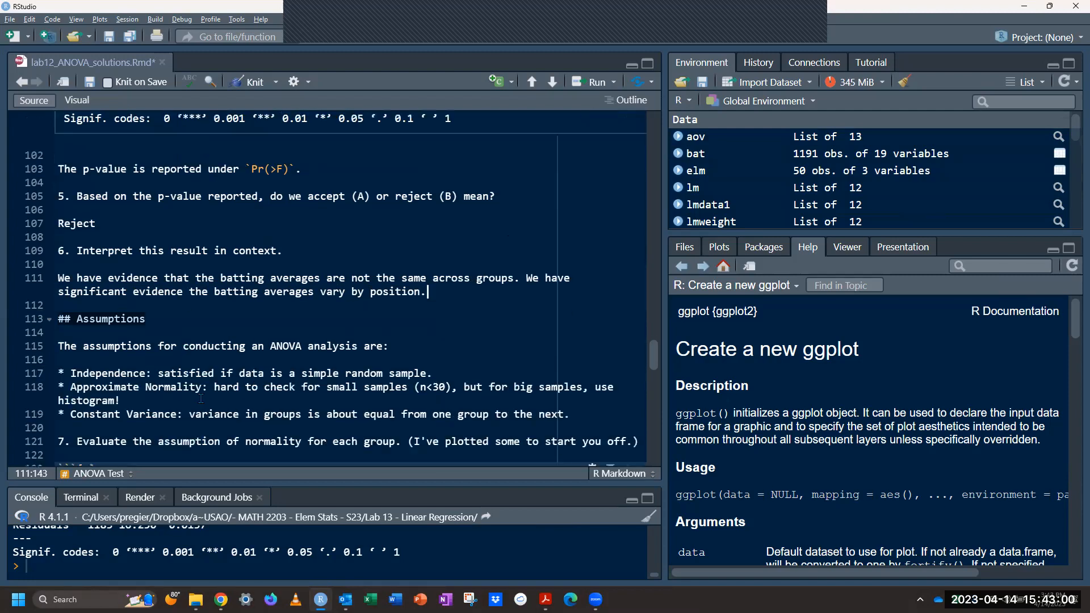
{"action": "double_click", "coordinate": [136, 373]}
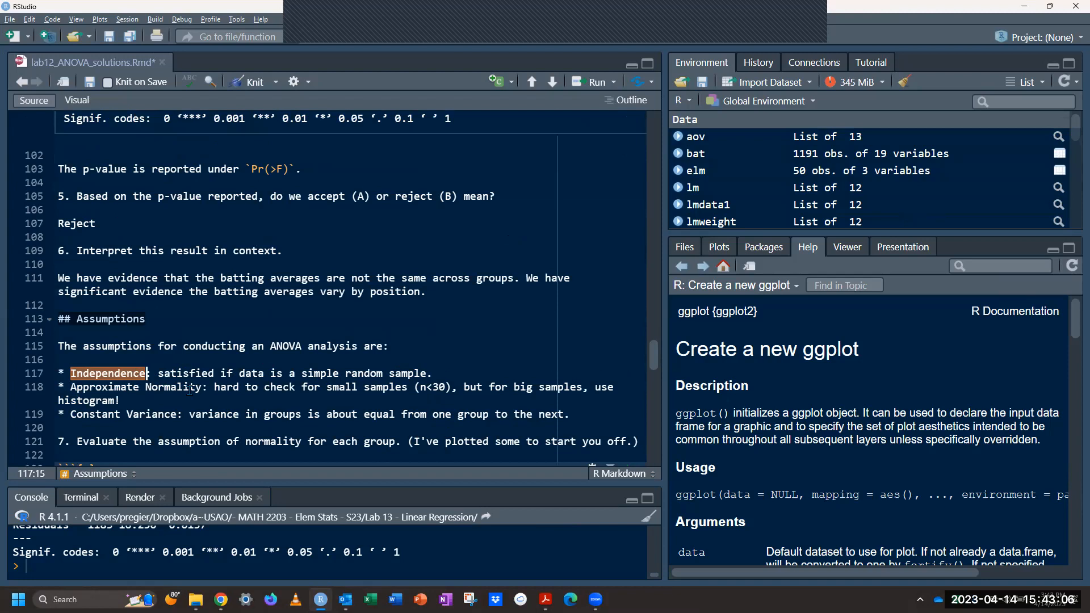
{"action": "left_click_drag", "start_coordinate": [139, 405], "coordinate": [59, 401]}
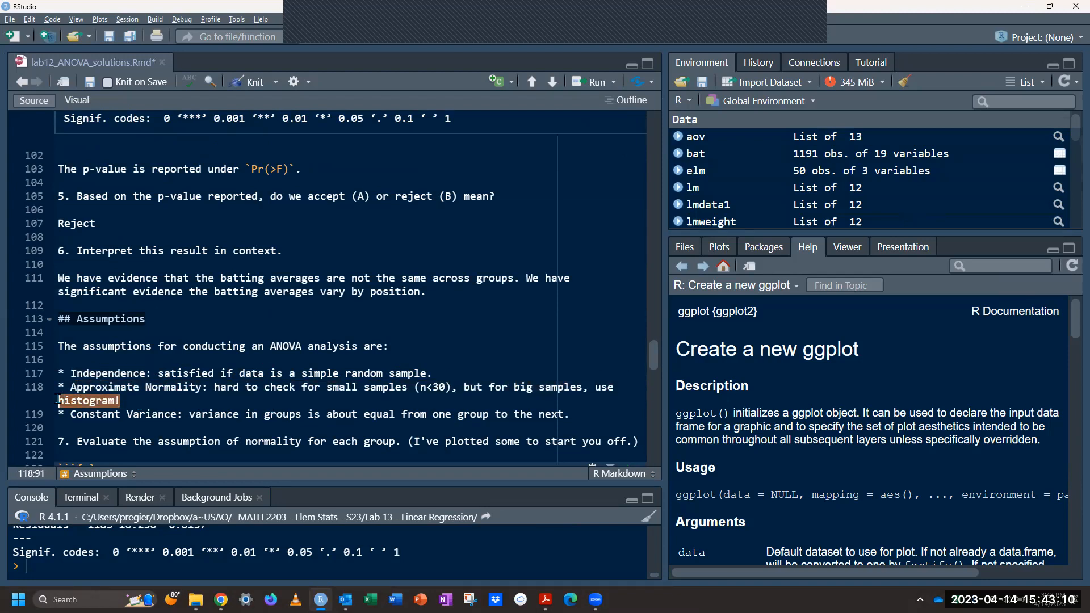
{"action": "triple_click", "coordinate": [220, 414]}
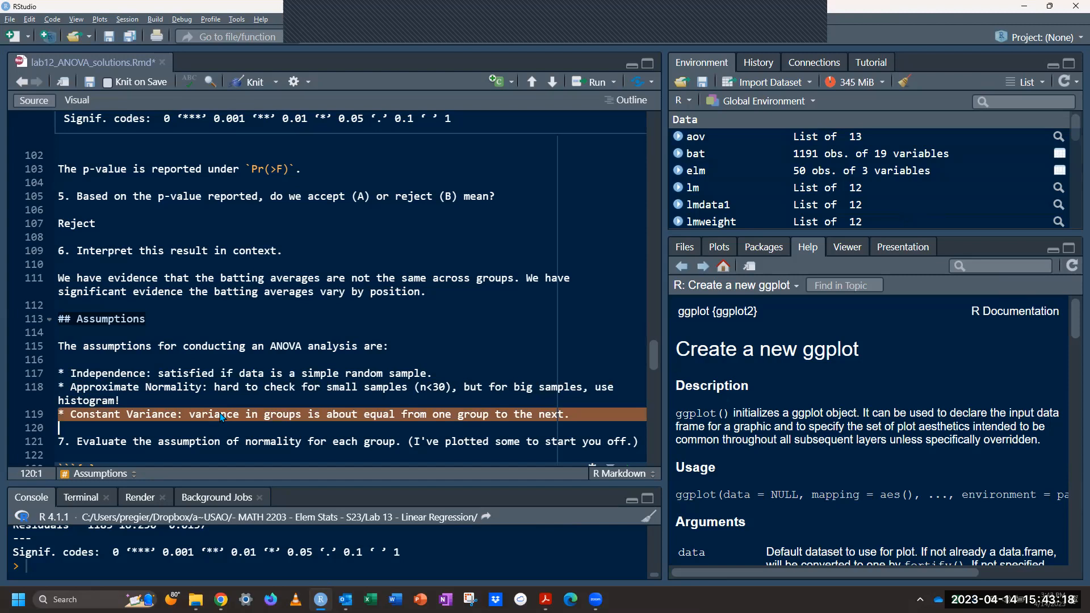
{"action": "double_click", "coordinate": [220, 414]}
Step: Run the first question 7 chunk to draw the First Base batting average histogram, and review it against the normality and constant variance assumptions
{"action": "scroll", "coordinate": [352, 407], "scroll_direction": "down", "scroll_amount": 3}
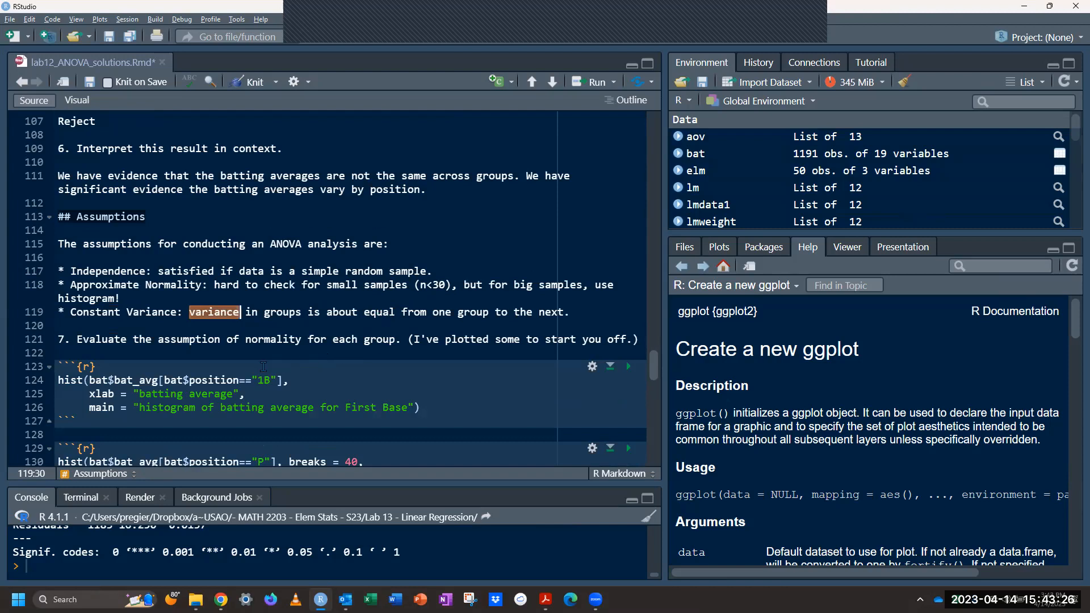
{"action": "left_click", "coordinate": [628, 366]}
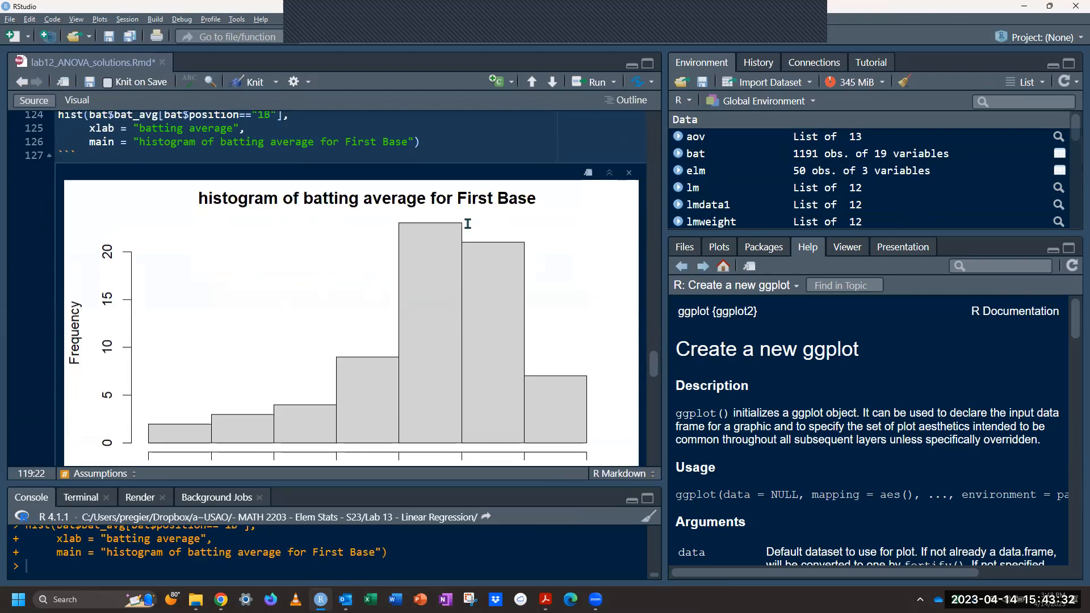
{"action": "scroll", "coordinate": [357, 341], "scroll_direction": "up", "scroll_amount": 3}
{"action": "scroll", "coordinate": [367, 312], "scroll_direction": "up", "scroll_amount": 1}
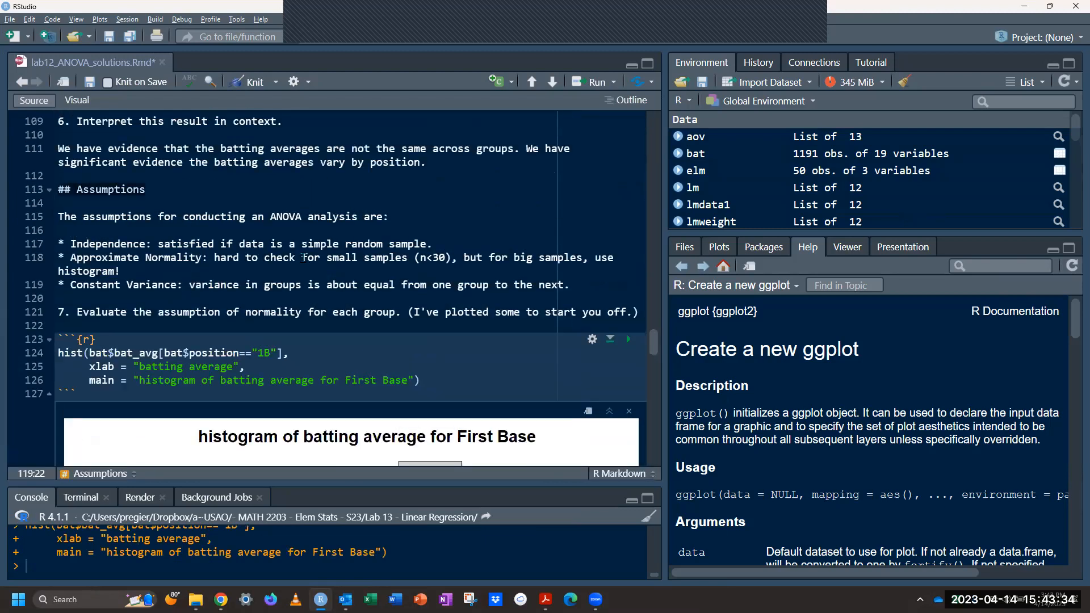
{"action": "left_click_drag", "start_coordinate": [215, 257], "coordinate": [302, 277]}
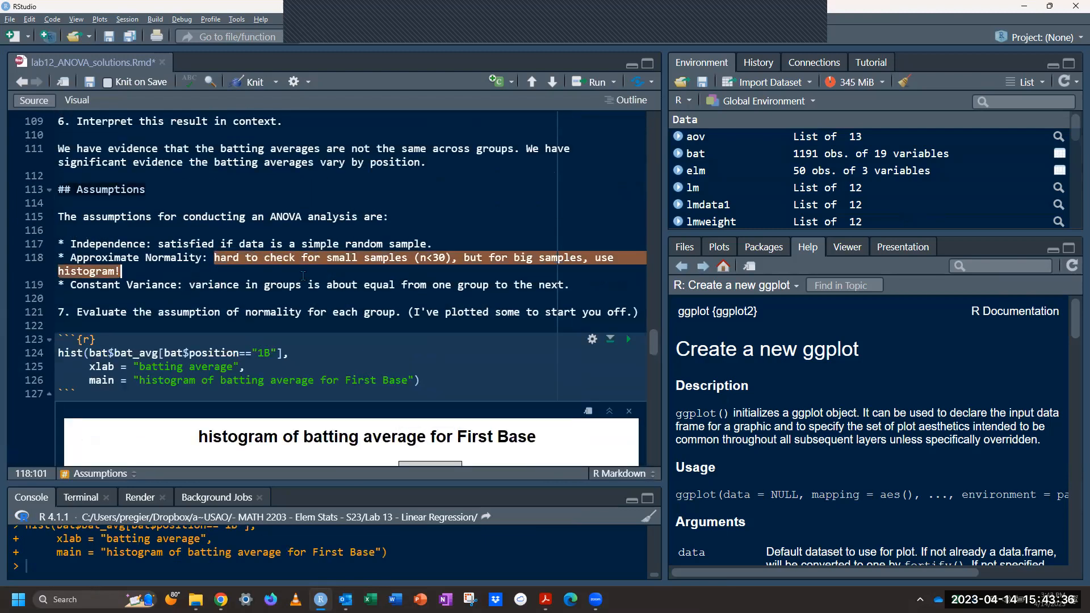
{"action": "triple_click", "coordinate": [148, 282]}
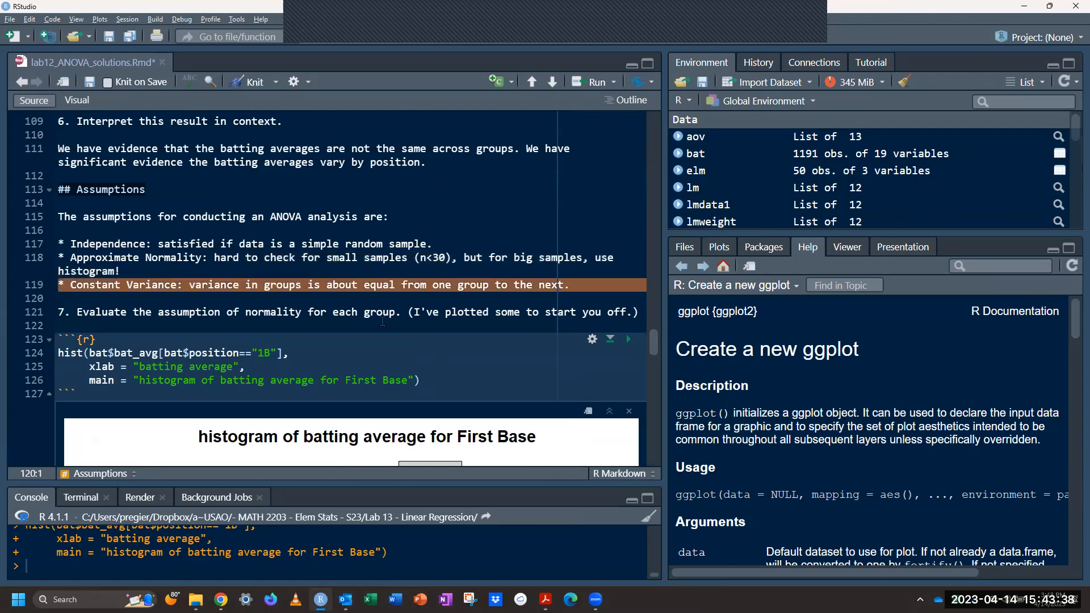
{"action": "scroll", "coordinate": [382, 322], "scroll_direction": "down", "scroll_amount": 5}
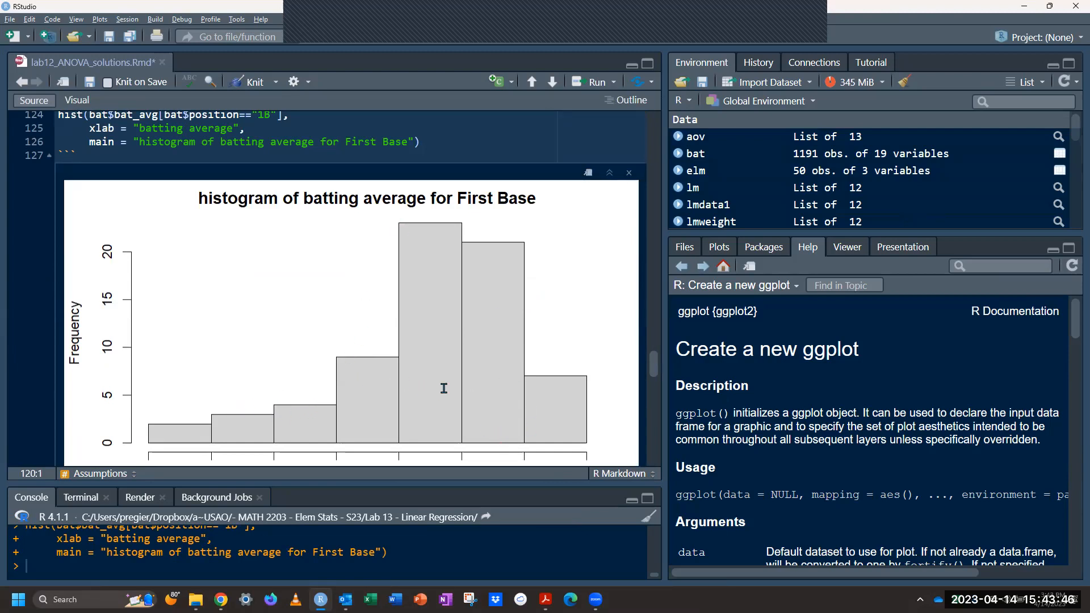
Step: Run the next chunk to draw the pitchers' batting average histogram with 40 breaks, and examine its shape
{"action": "scroll", "coordinate": [444, 388], "scroll_direction": "down", "scroll_amount": 3}
{"action": "left_click", "coordinate": [628, 373]}
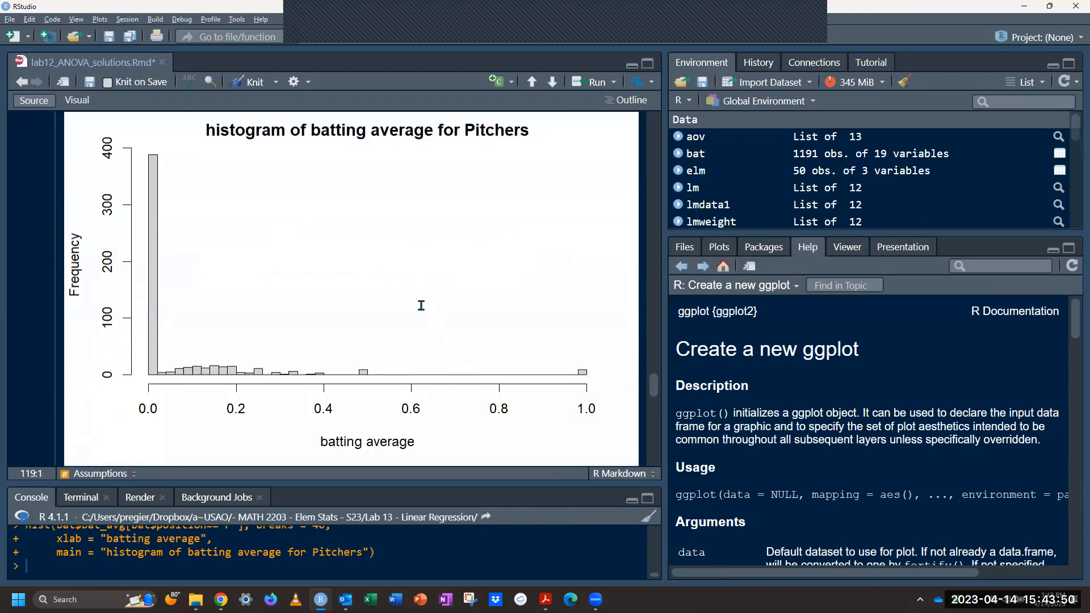
{"action": "scroll", "coordinate": [406, 301], "scroll_direction": "up", "scroll_amount": 2}
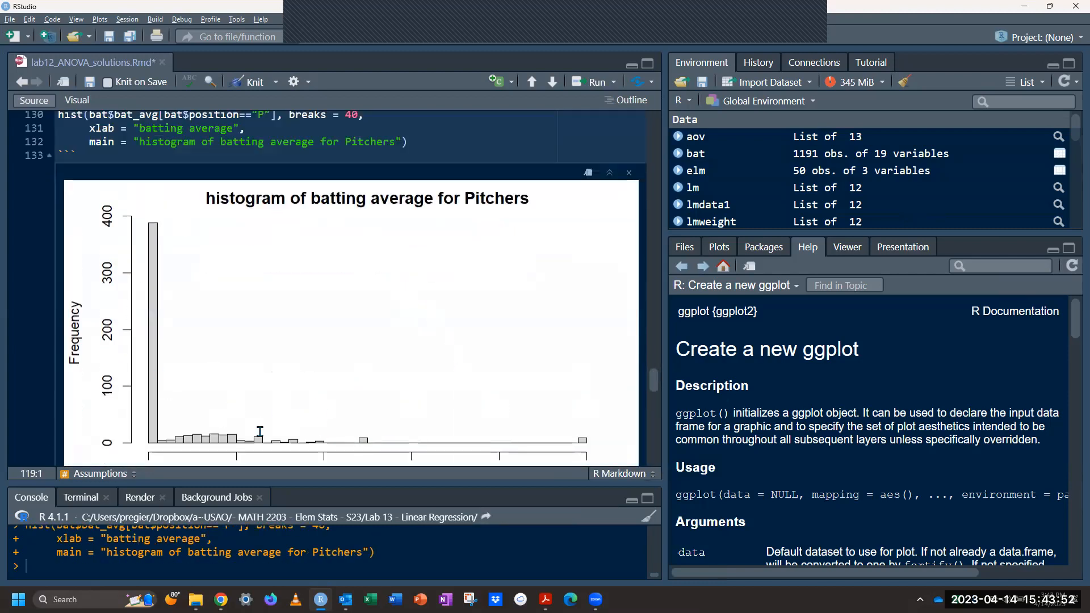
{"action": "scroll", "coordinate": [285, 380], "scroll_direction": "up", "scroll_amount": 2}
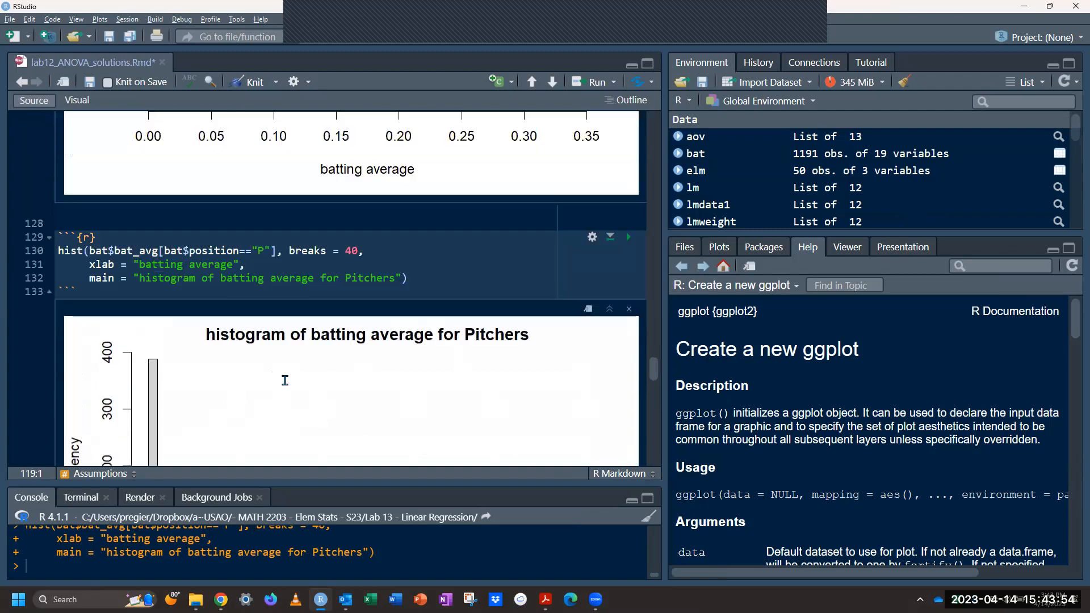
Step: Copy the pitchers' histogram chunk and paste a duplicate below its plot, above the Practice Problems heading
{"action": "left_click_drag", "start_coordinate": [119, 279], "coordinate": [52, 236]}
{"action": "scroll", "coordinate": [189, 287], "scroll_direction": "down", "scroll_amount": 4}
{"action": "left_click", "coordinate": [151, 288]}
{"action": "scroll", "coordinate": [151, 288], "scroll_direction": "up", "scroll_amount": 8}
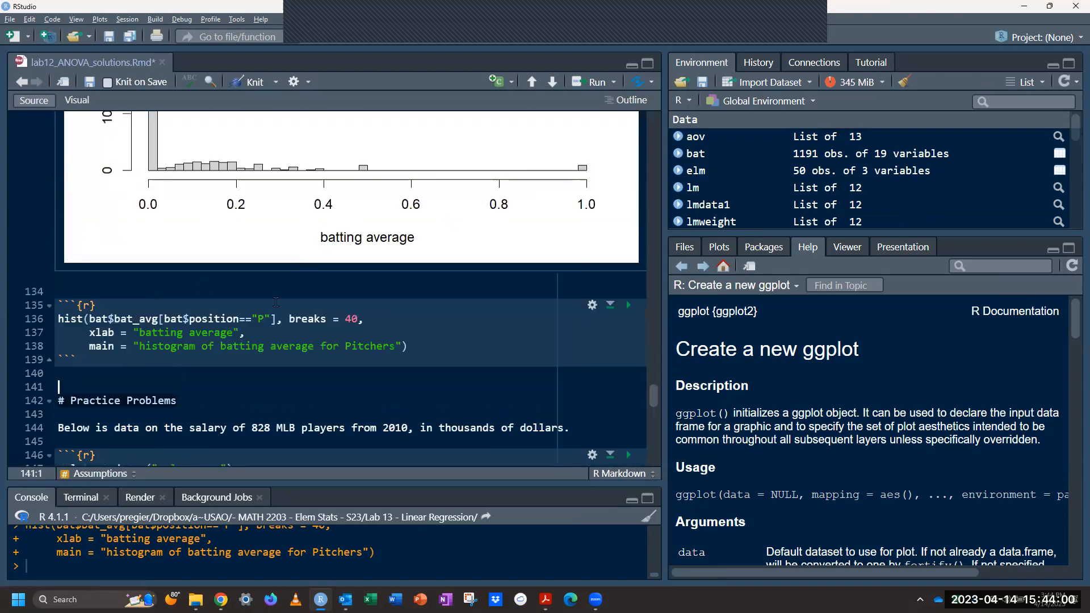
{"action": "scroll", "coordinate": [278, 299], "scroll_direction": "down", "scroll_amount": 8}
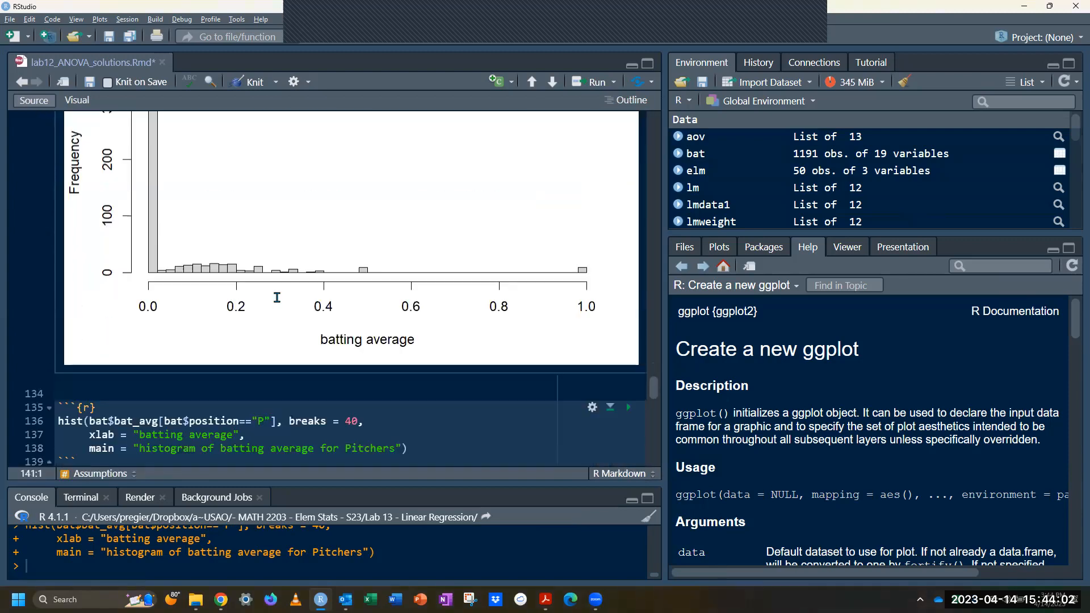
Step: Change the duplicated histogram chunk to position "2B" and end its title with "Second Base"
{"action": "double_click", "coordinate": [271, 216]}
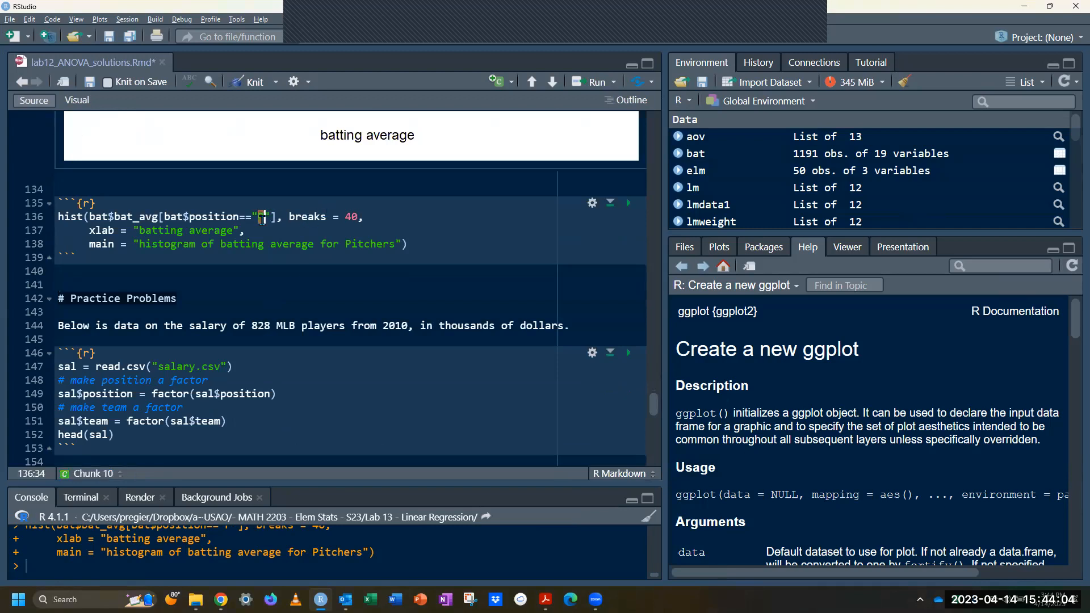
{"action": "type", "text": "2B"}
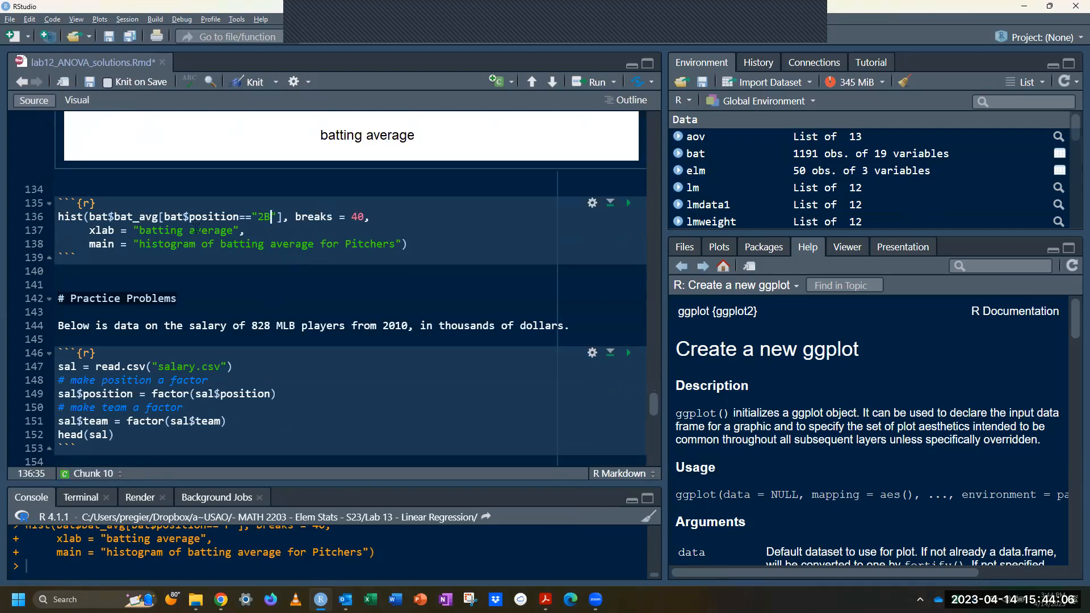
{"action": "double_click", "coordinate": [369, 244]}
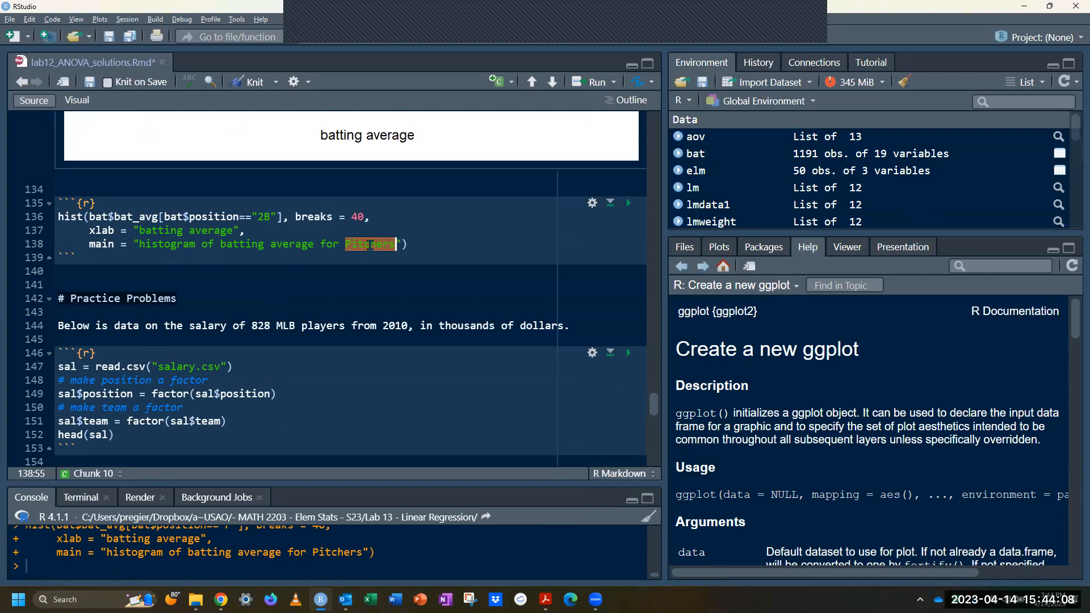
{"action": "type", "text": "Seonc"}
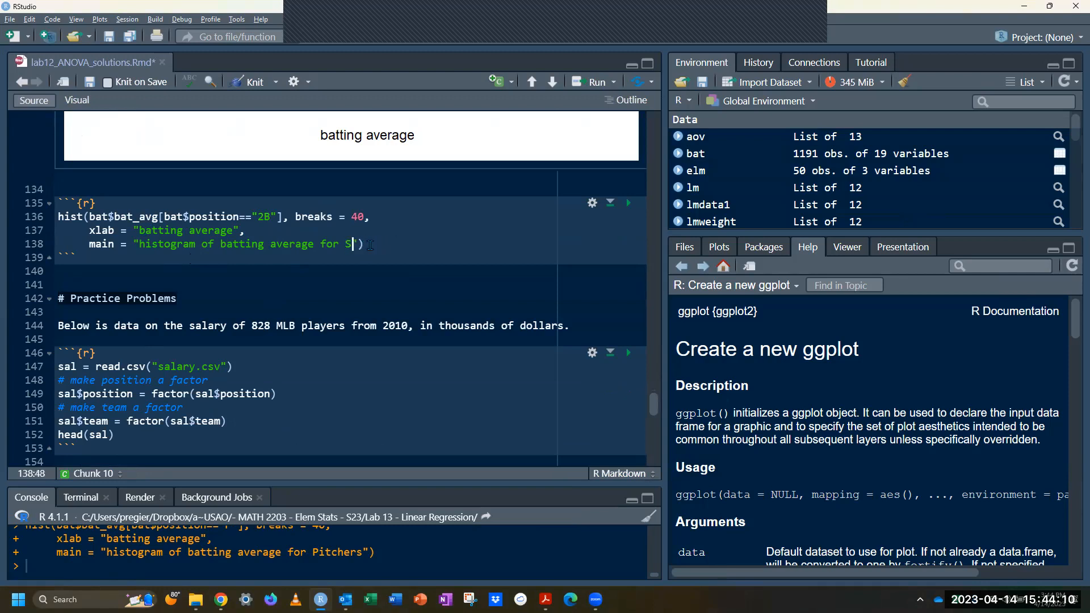
{"action": "key", "text": "BackSpace"}
{"action": "key", "text": "BackSpace"}
{"action": "key", "text": "BackSpace"}
{"action": "type", "text": "cond Base"}
Step: Duplicate the Second Base histogram chunk directly below itself, leaving blank lines between the two
{"action": "left_click_drag", "start_coordinate": [76, 257], "coordinate": [44, 195]}
{"action": "key", "text": "ctrl+c"}
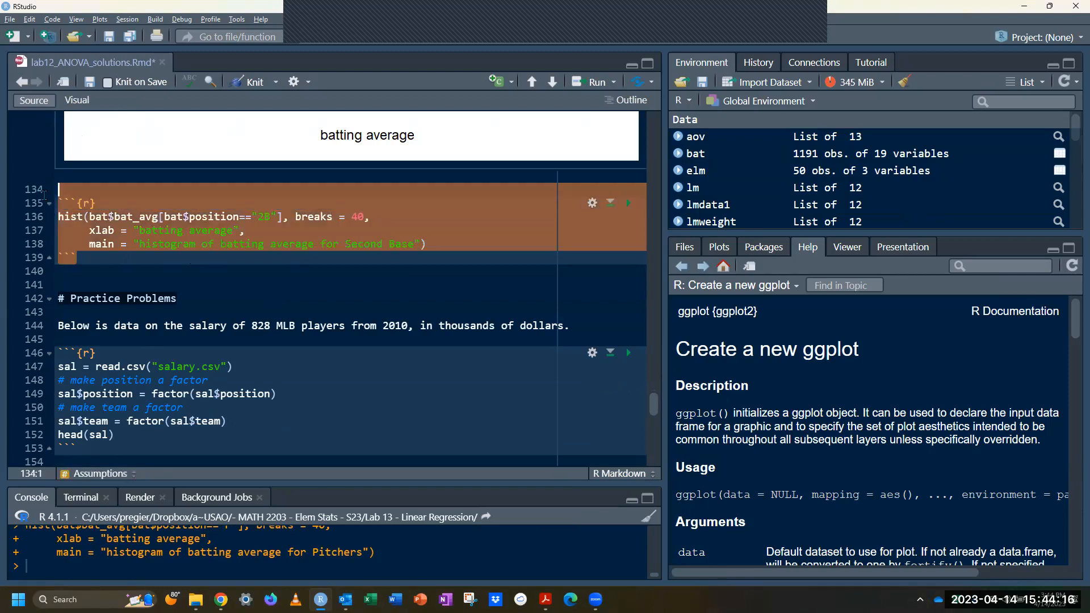
{"action": "left_click", "coordinate": [87, 268]}
{"action": "key", "text": "Return"}
{"action": "key", "text": "Return"}
{"action": "key", "text": "ctrl+v"}
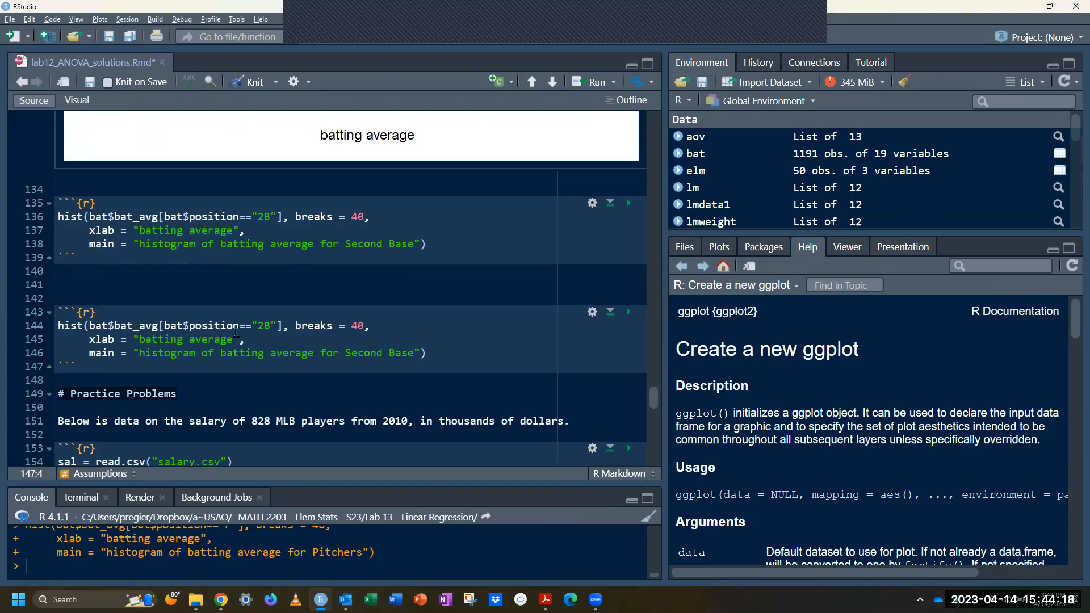
Step: Change the new chunk's position to "3B" and its title to "histogram of batting average for Third Base"
{"action": "left_click", "coordinate": [264, 326]}
{"action": "key", "text": "BackSpace"}
{"action": "type", "text": "3"}
{"action": "double_click", "coordinate": [378, 355]}
{"action": "type", "text": "Third"}
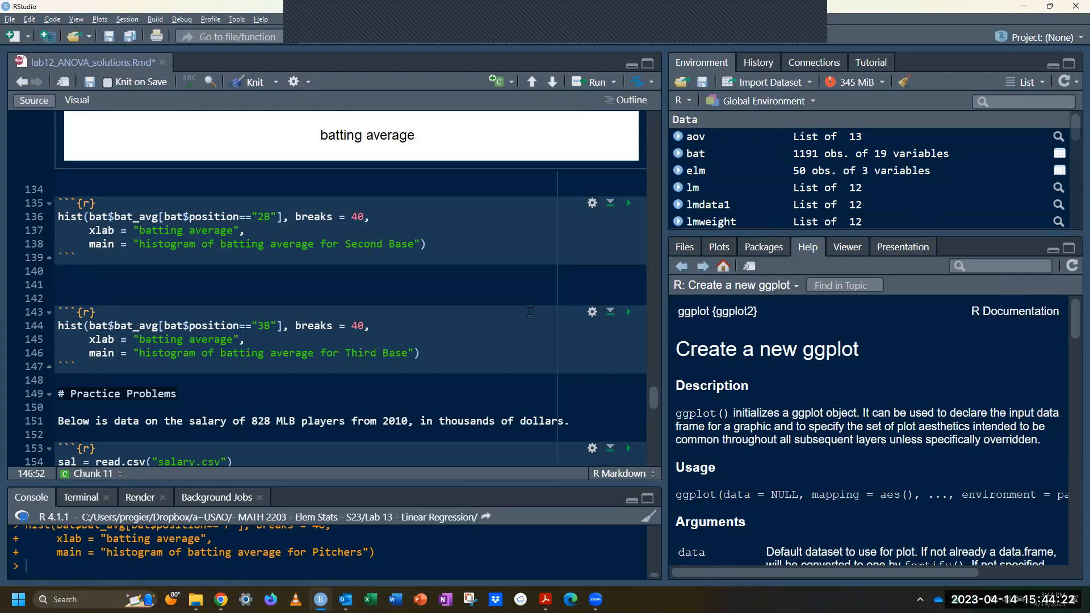
Step: Run the Third Base and Second Base chunks to draw their batting average histograms with 40 breaks
{"action": "left_click", "coordinate": [628, 312]}
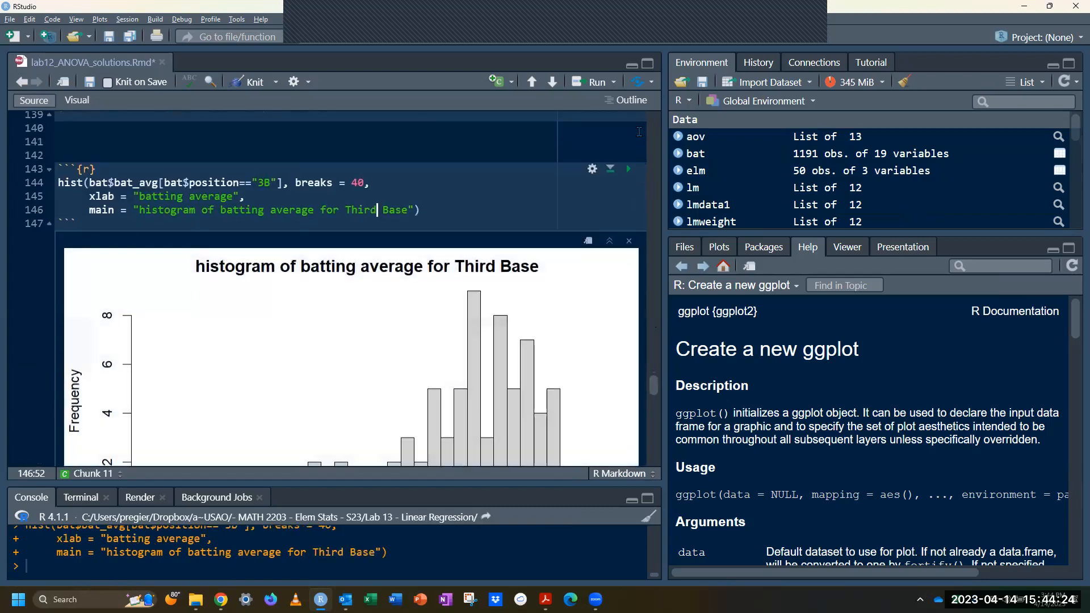
{"action": "left_click", "coordinate": [628, 164]}
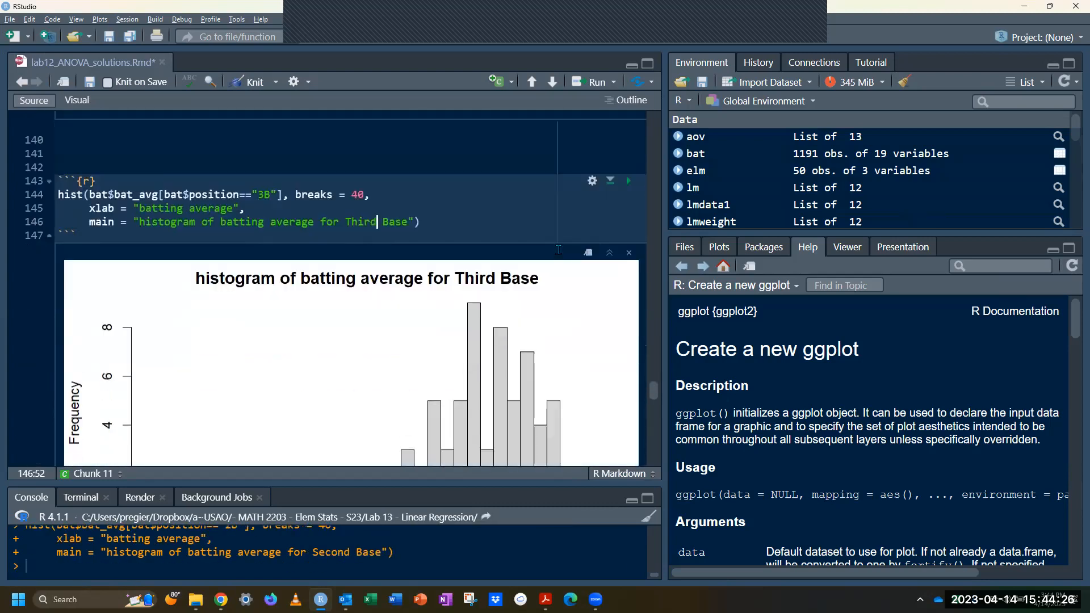
{"action": "scroll", "coordinate": [559, 250], "scroll_direction": "up", "scroll_amount": 3}
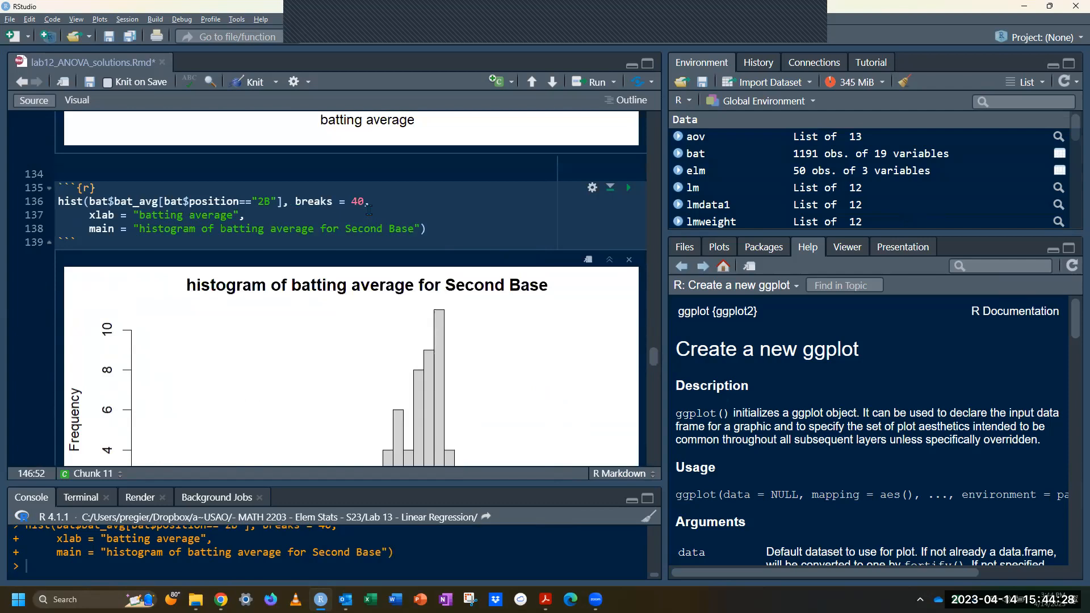
Step: Set the Second Base histogram's breaks to 20 and rerun its chunk to redraw the plot
{"action": "left_click", "coordinate": [360, 201]}
{"action": "key", "text": "BackSpace"}
{"action": "type", "text": "2"}
{"action": "left_click", "coordinate": [629, 187]}
{"action": "scroll", "coordinate": [447, 260], "scroll_direction": "down", "scroll_amount": 5}
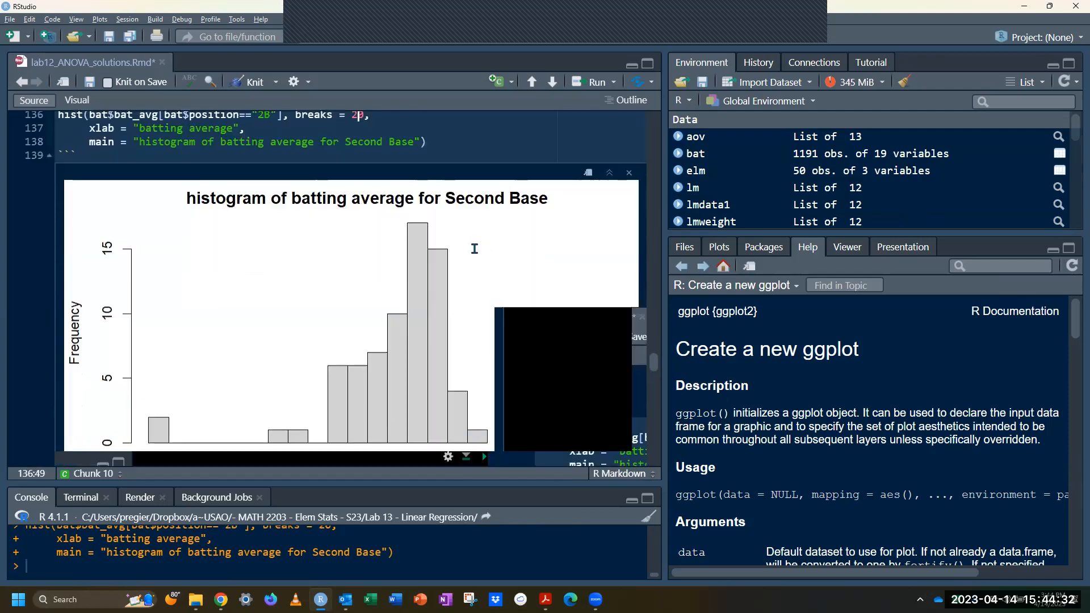
Step: Set the Third Base histogram's breaks to 20, rerun its chunk and examine the distribution's shape
{"action": "scroll", "coordinate": [448, 260], "scroll_direction": "down", "scroll_amount": 4}
{"action": "left_click", "coordinate": [356, 278]}
{"action": "key", "text": "BackSpace"}
{"action": "type", "text": "2"}
{"action": "left_click", "coordinate": [628, 270]}
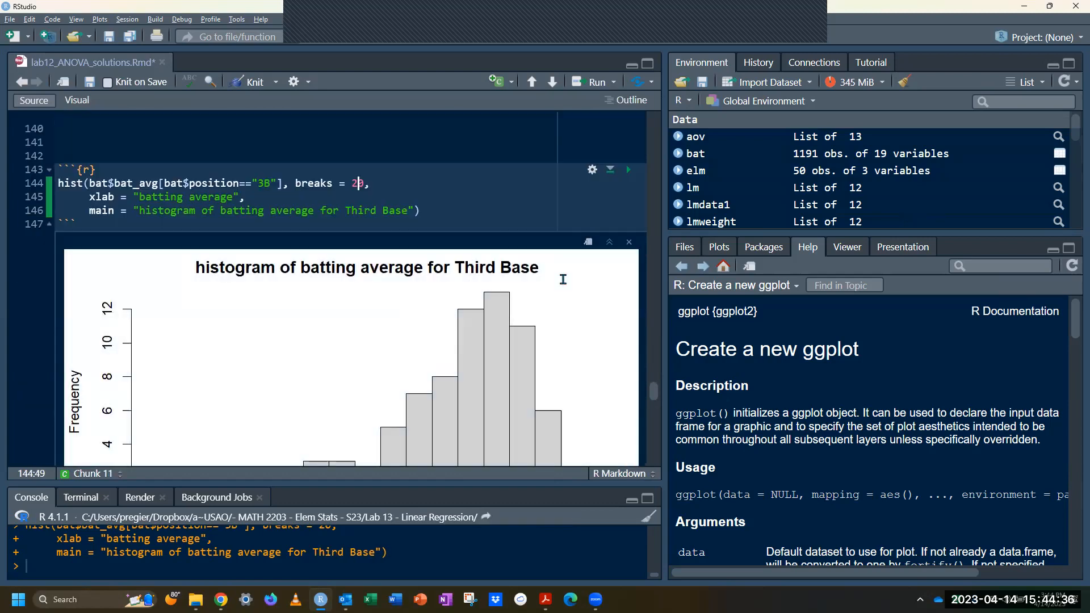
{"action": "scroll", "coordinate": [561, 277], "scroll_direction": "down", "scroll_amount": 6}
{"action": "scroll", "coordinate": [559, 276], "scroll_direction": "up", "scroll_amount": 4}
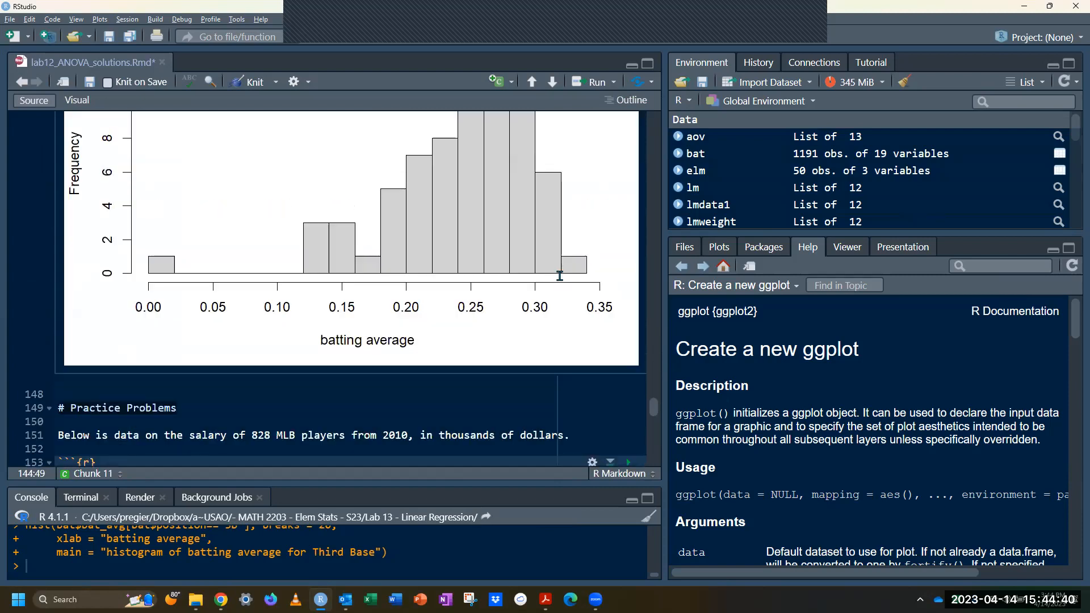
Step: Run the Practice Problems chunk that loads salary.csv, and check the salary column against its units of thousands of dollars
{"action": "scroll", "coordinate": [559, 275], "scroll_direction": "down", "scroll_amount": 2}
{"action": "scroll", "coordinate": [560, 276], "scroll_direction": "down", "scroll_amount": 1}
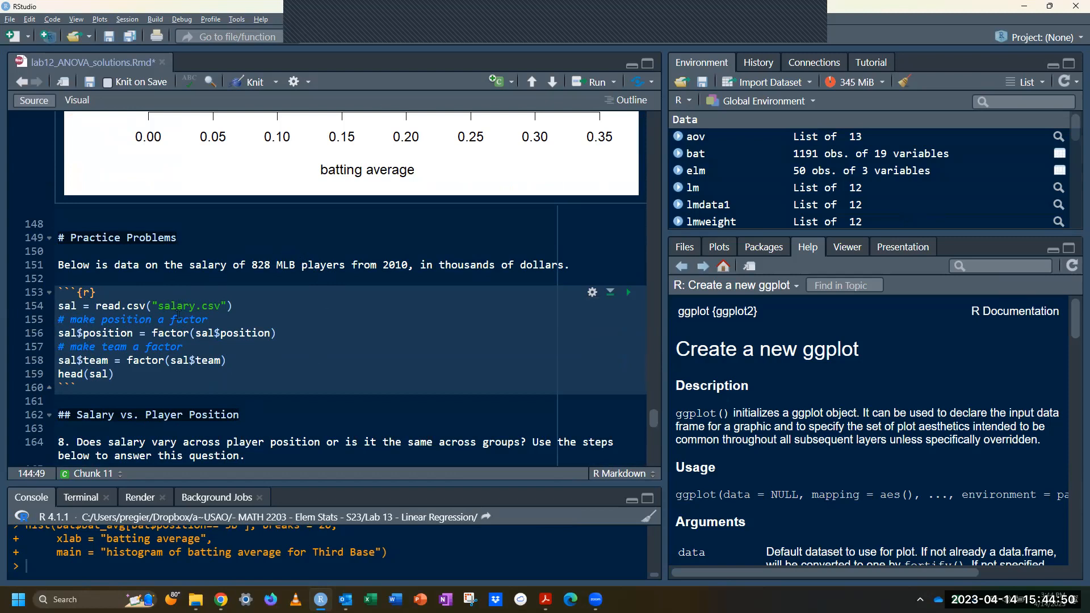
{"action": "left_click", "coordinate": [629, 293]}
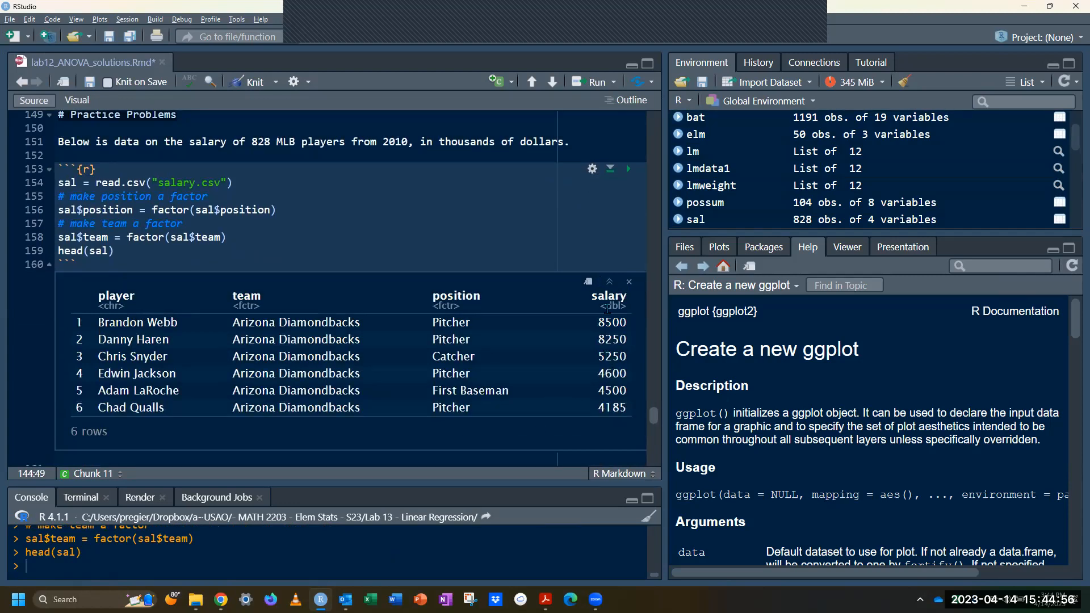
{"action": "scroll", "coordinate": [611, 349], "scroll_direction": "up", "scroll_amount": 5}
{"action": "left_click_drag", "start_coordinate": [423, 278], "coordinate": [553, 277]}
{"action": "scroll", "coordinate": [613, 359], "scroll_direction": "down", "scroll_amount": 4}
{"action": "double_click", "coordinate": [612, 357]}
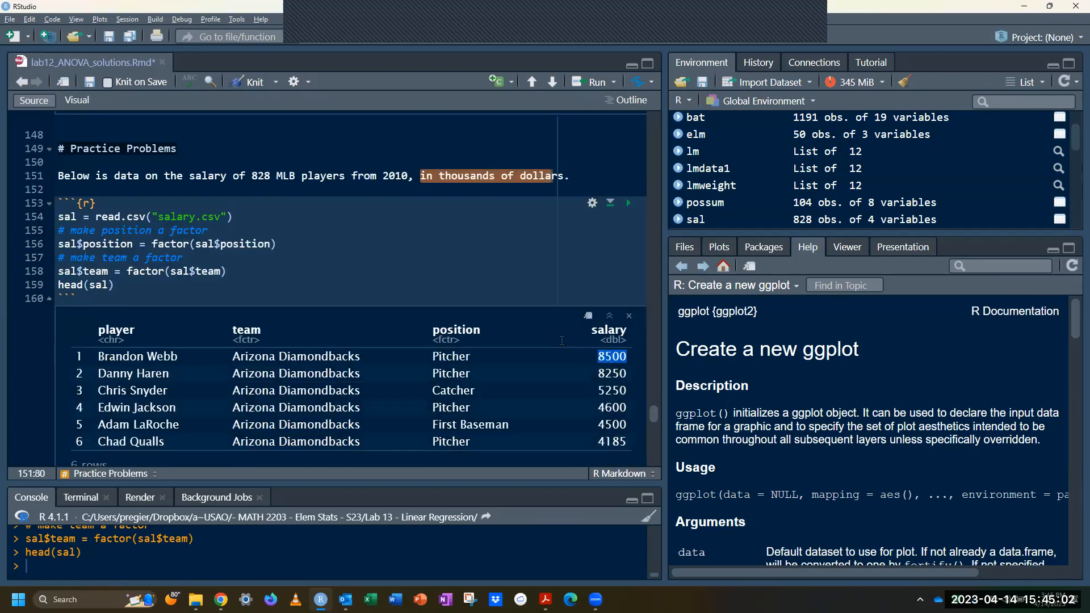
Step: Insert an R chunk under question 8a containing mean(sal) and run it
{"action": "scroll", "coordinate": [365, 289], "scroll_direction": "down", "scroll_amount": 8}
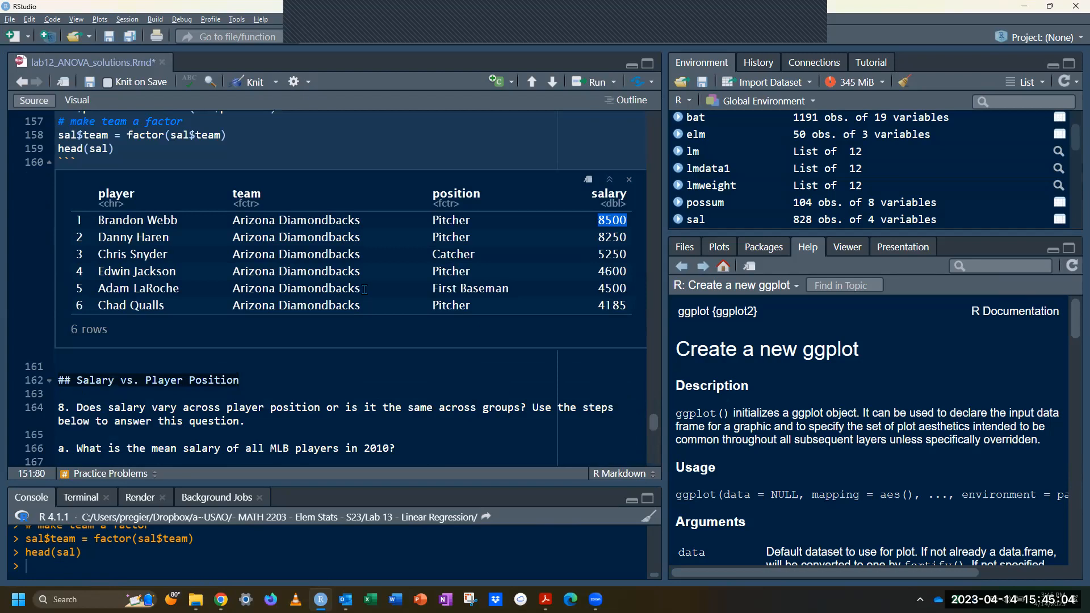
{"action": "left_click", "coordinate": [284, 370]}
{"action": "scroll", "coordinate": [195, 283], "scroll_direction": "up", "scroll_amount": 8}
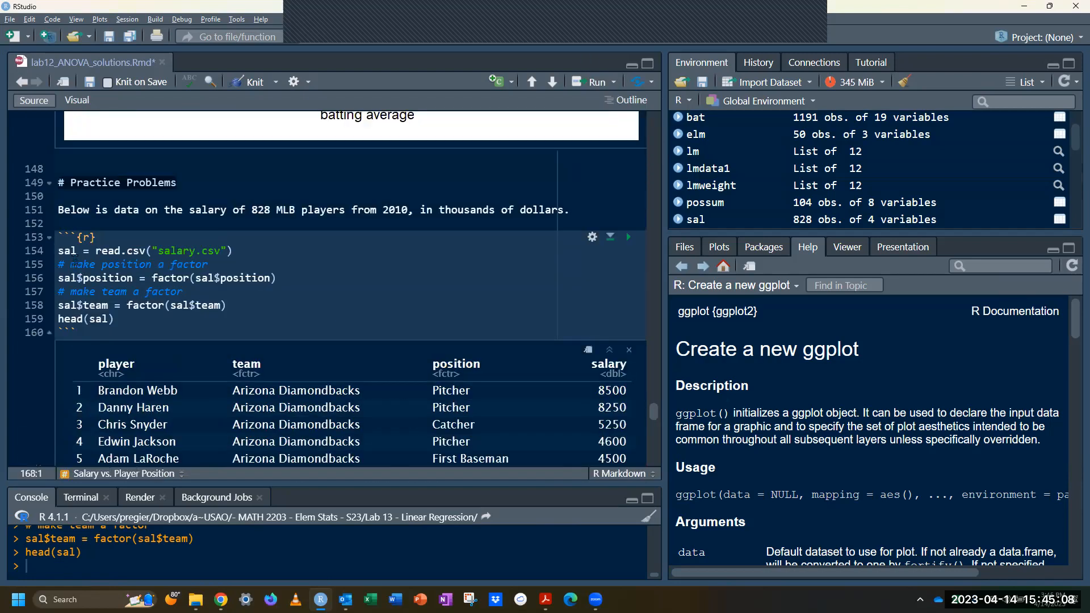
{"action": "left_click", "coordinate": [70, 250]}
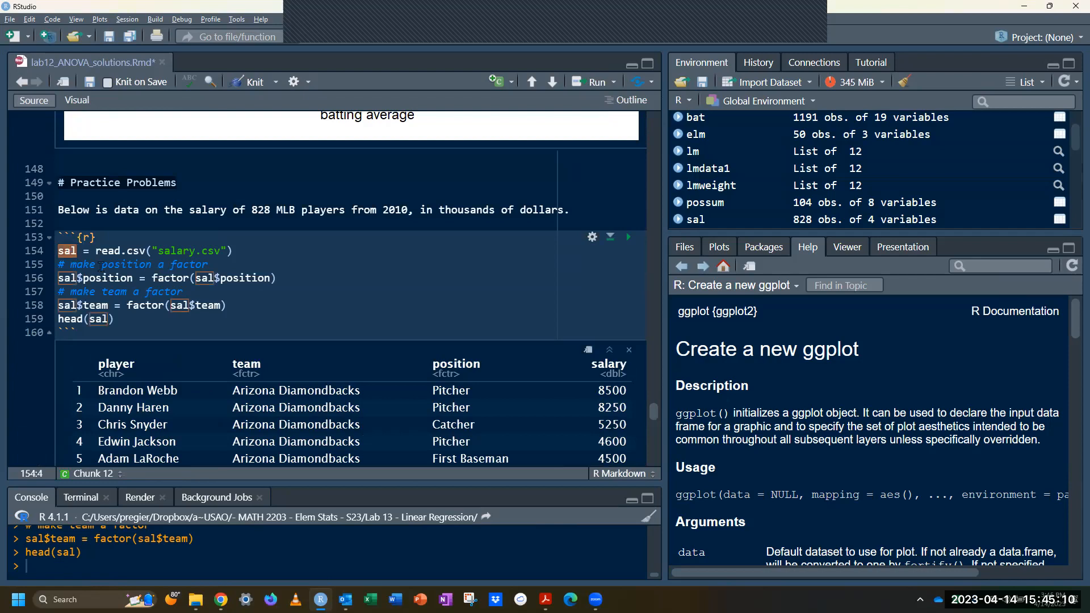
{"action": "scroll", "coordinate": [149, 372], "scroll_direction": "down", "scroll_amount": 6}
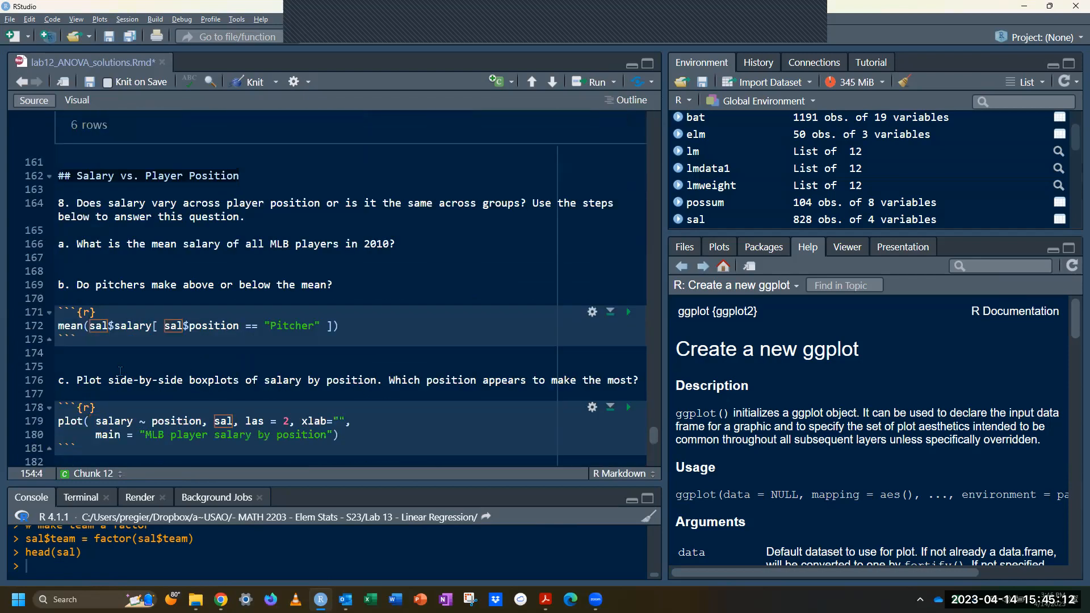
{"action": "scroll", "coordinate": [120, 372], "scroll_direction": "up", "scroll_amount": 2}
{"action": "left_click", "coordinate": [107, 335]}
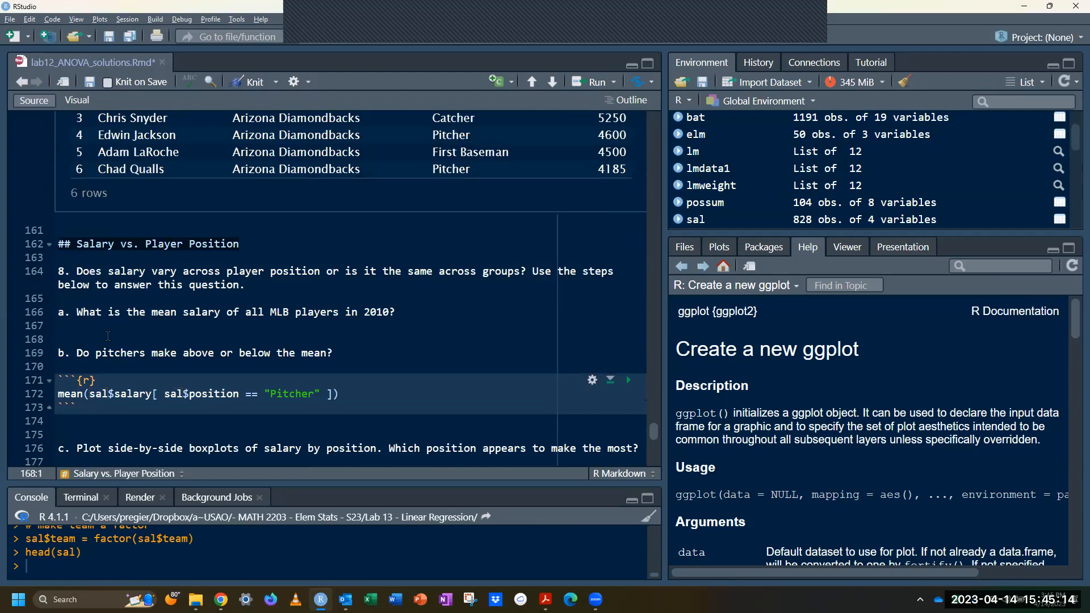
{"action": "key", "text": "ctrl+alt+i"}
{"action": "type", "text": "mean(sal"}
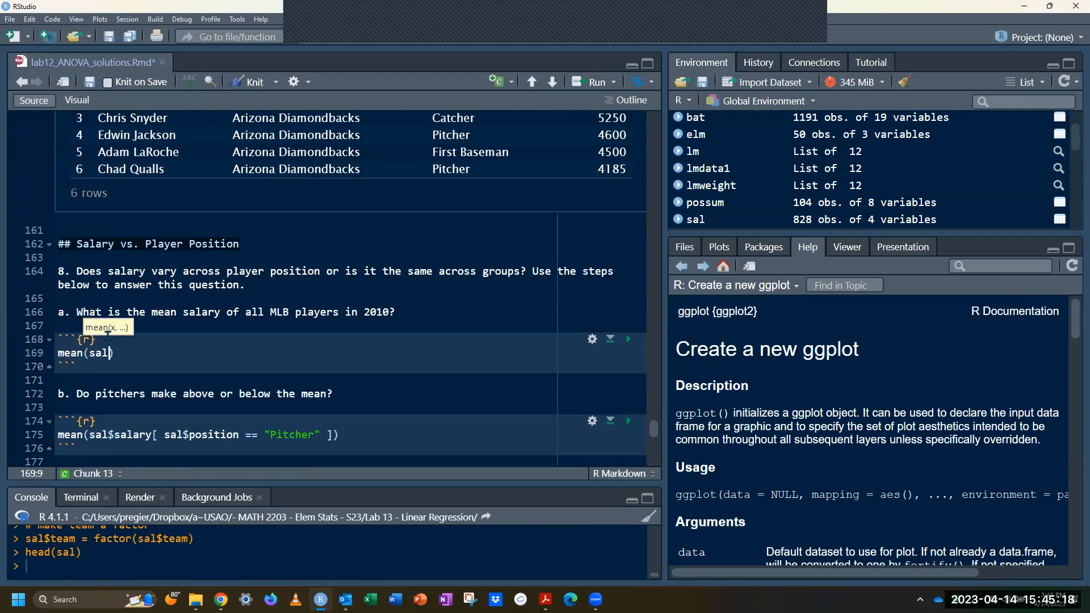
{"action": "key", "text": "ctrl+Return"}
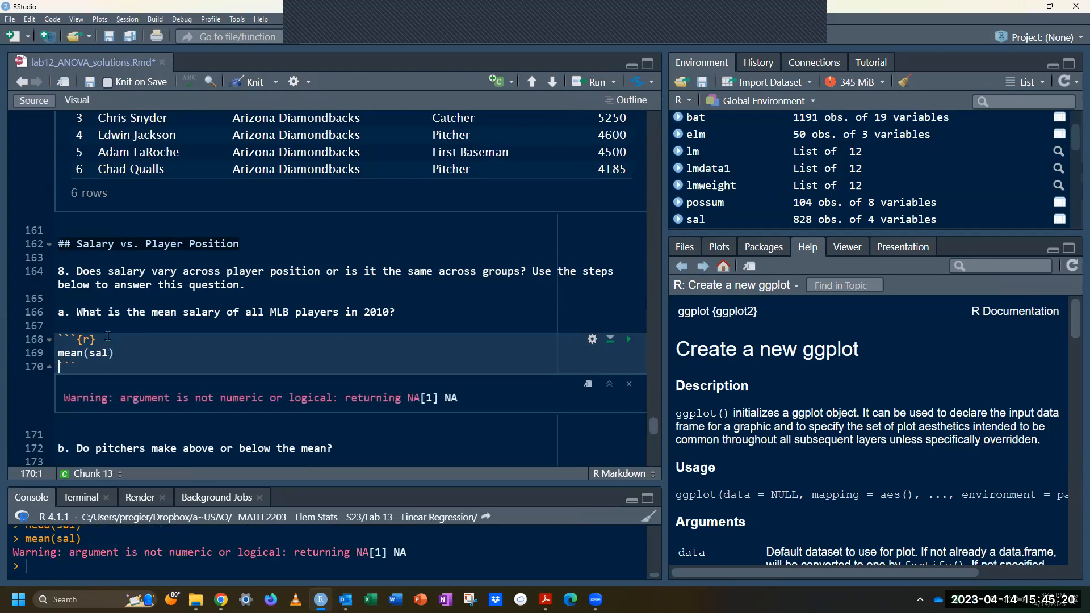
Step: Complete the question 8a code as mean(sal$salary), using the salary column of the data, and rerun it
{"action": "scroll", "coordinate": [224, 314], "scroll_direction": "up", "scroll_amount": 3}
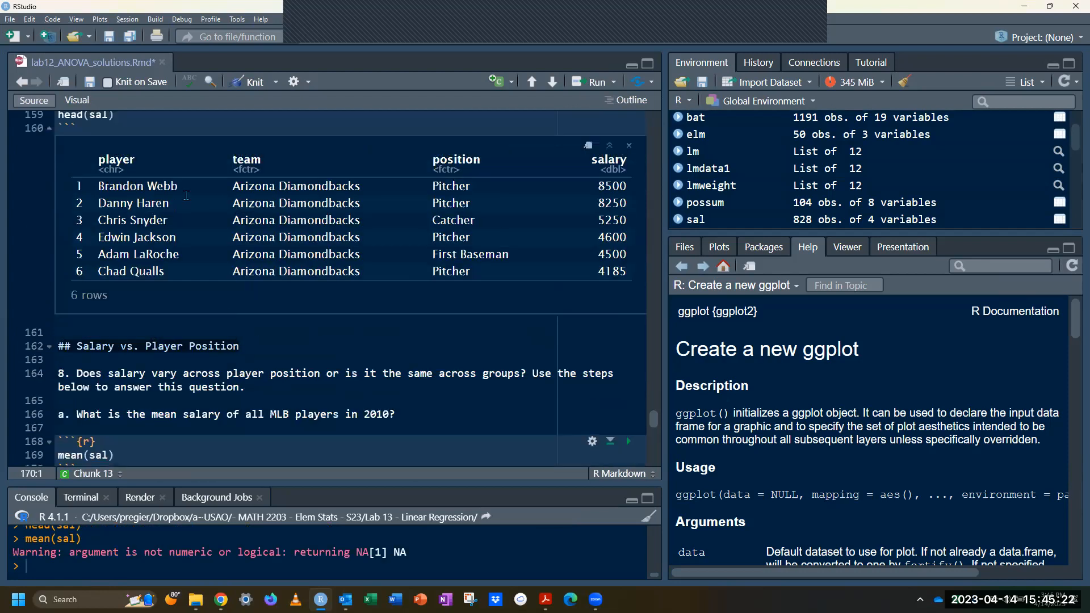
{"action": "left_click_drag", "start_coordinate": [117, 170], "coordinate": [626, 271]}
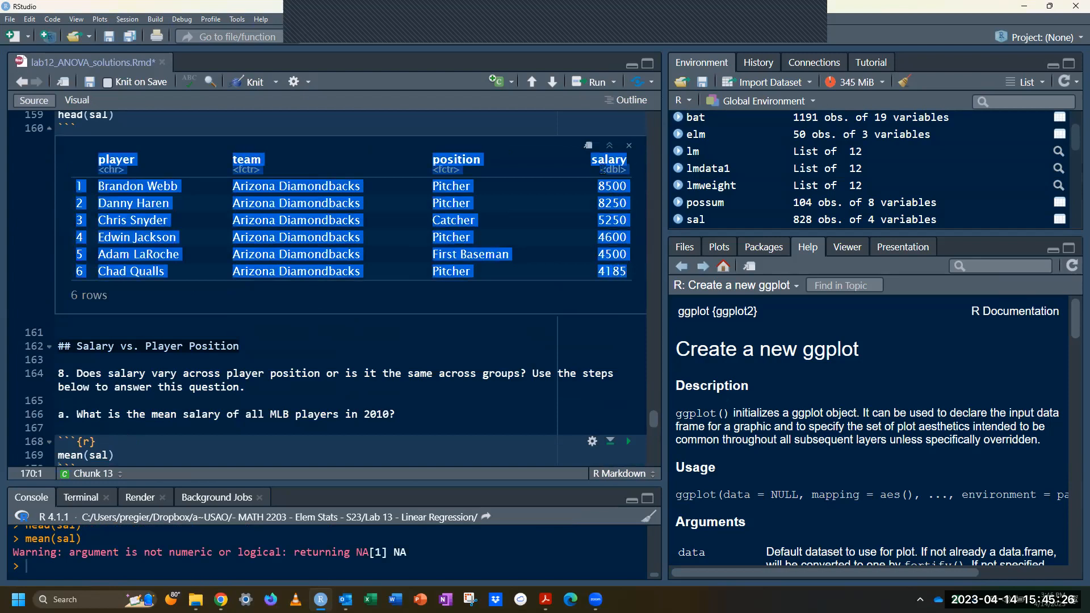
{"action": "left_click", "coordinate": [601, 162]}
{"action": "double_click", "coordinate": [600, 157]}
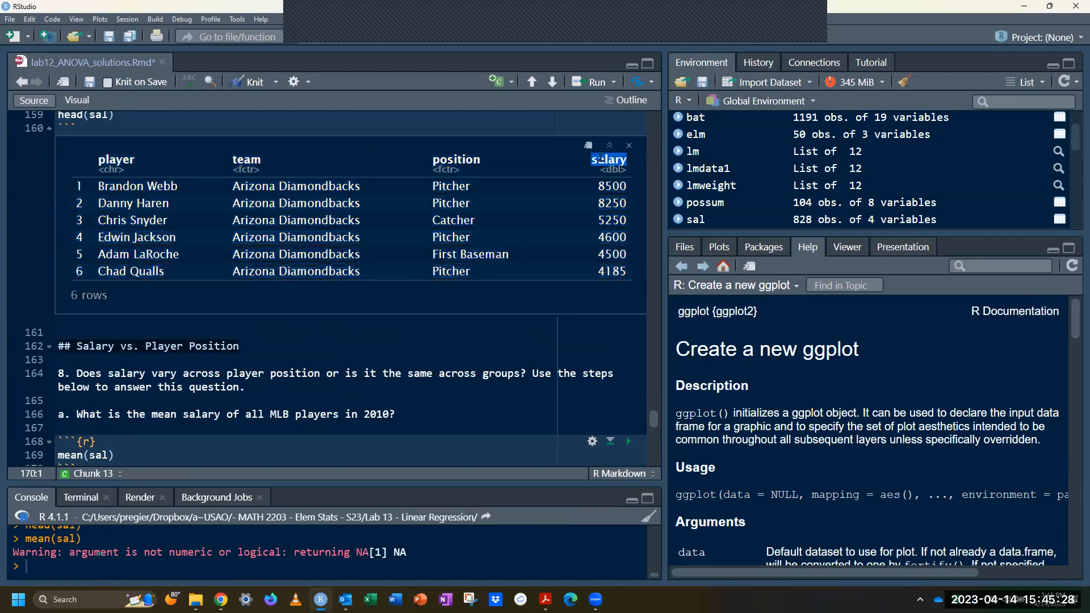
{"action": "left_click", "coordinate": [108, 455]}
{"action": "type", "text": "$"}
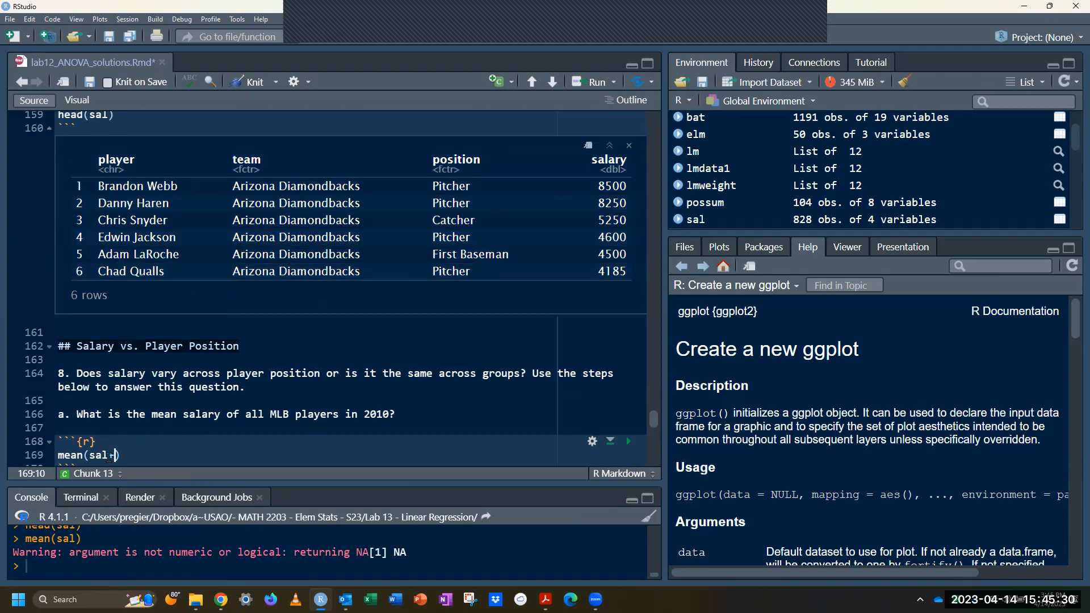
{"action": "key", "text": "Down"}
{"action": "key", "text": "Down"}
{"action": "key", "text": "Down"}
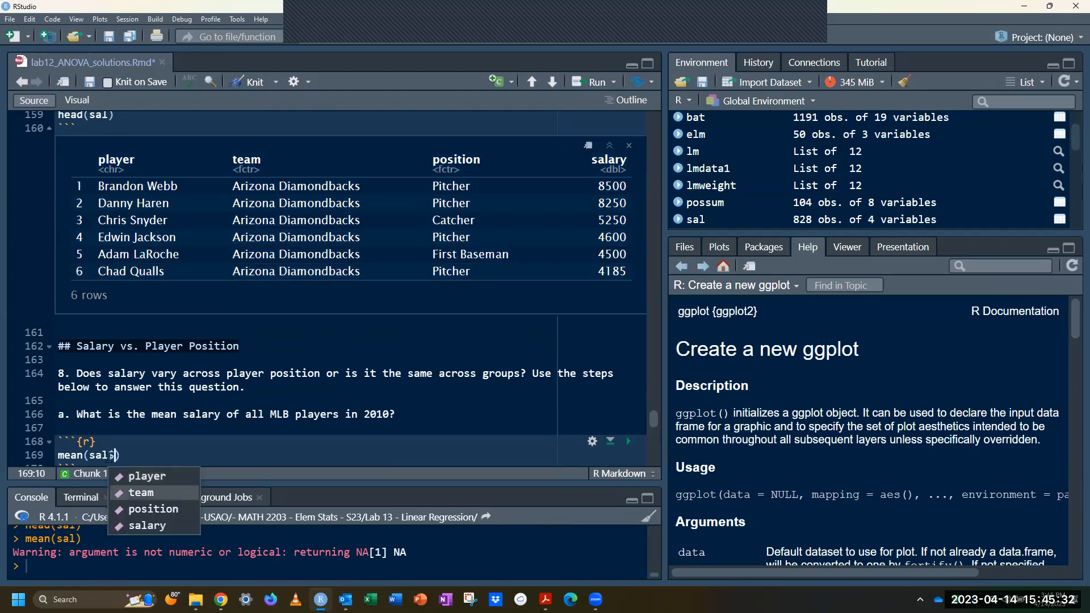
{"action": "key", "text": "Return"}
{"action": "key", "text": "ctrl+Return"}
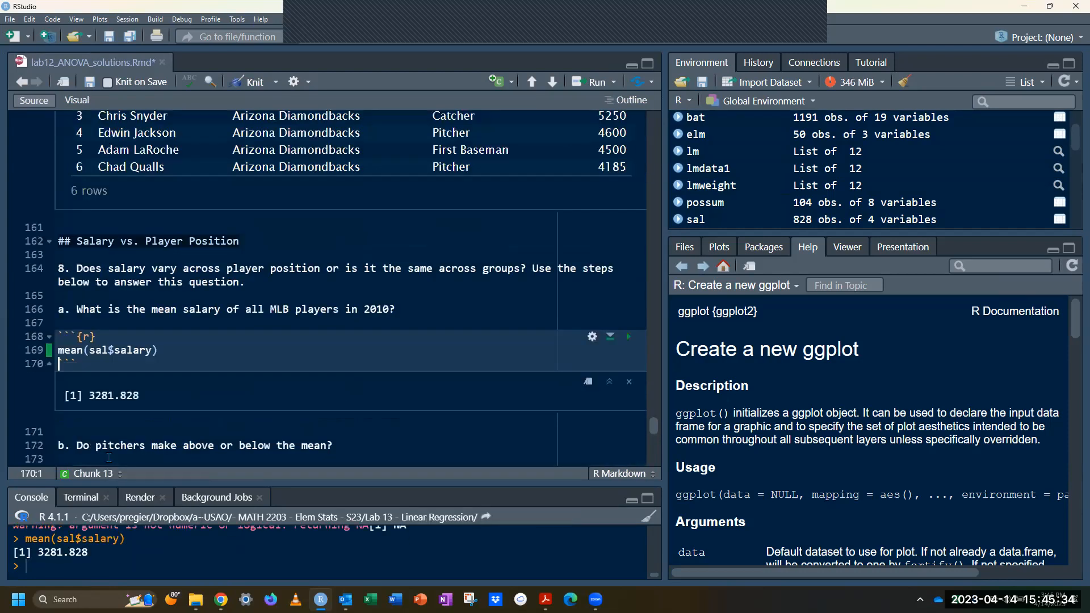
Step: Write "$3.2 million" as the answer to question 8a, followed by a blank line
{"action": "left_click", "coordinate": [142, 427]}
{"action": "type", "text": "$3.2 mi"}
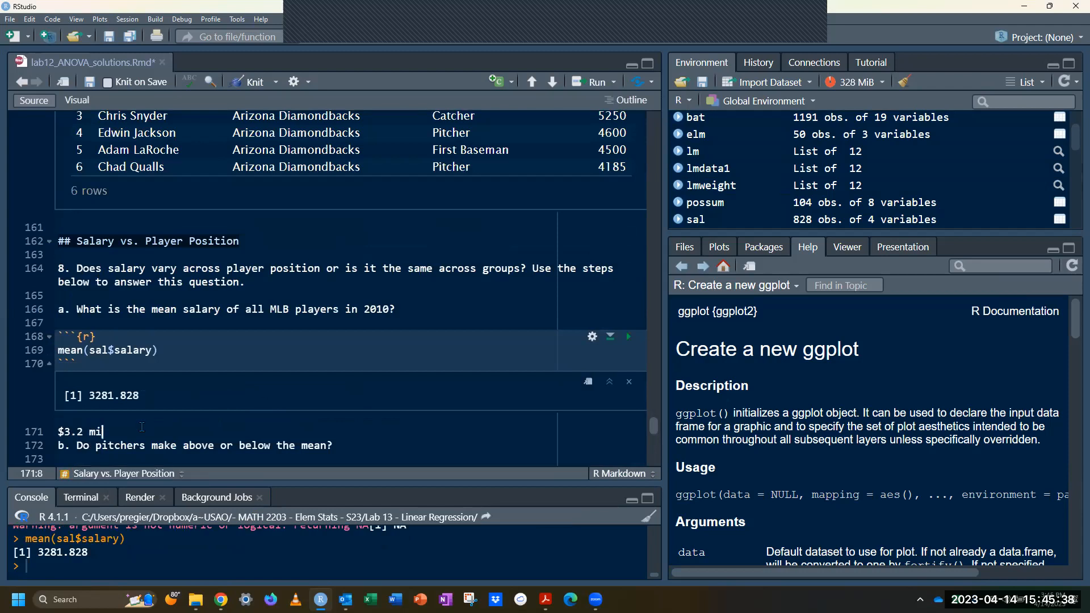
{"action": "type", "text": "llion"}
{"action": "key", "text": "Return"}
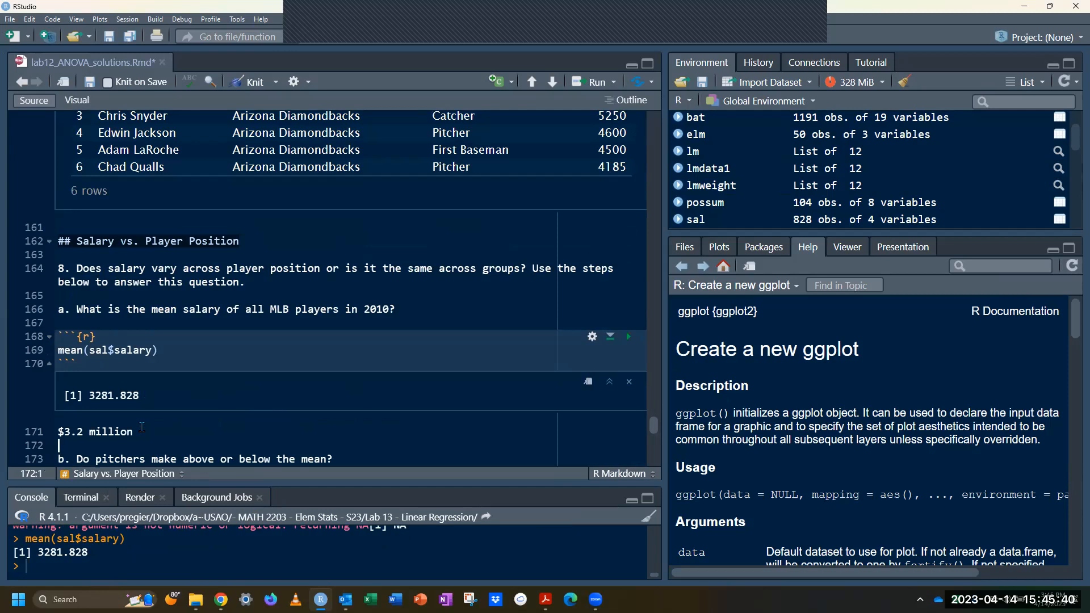
Step: Run the question 8b chunk to calculate the pitchers' mean salary
{"action": "scroll", "coordinate": [173, 423], "scroll_direction": "down", "scroll_amount": 3}
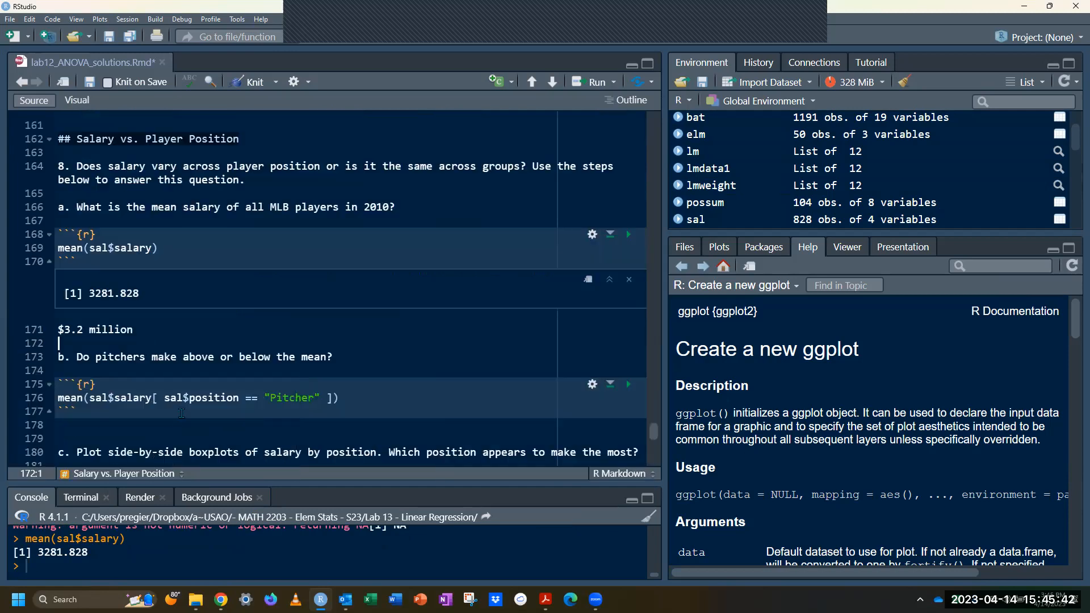
{"action": "left_click", "coordinate": [626, 386]}
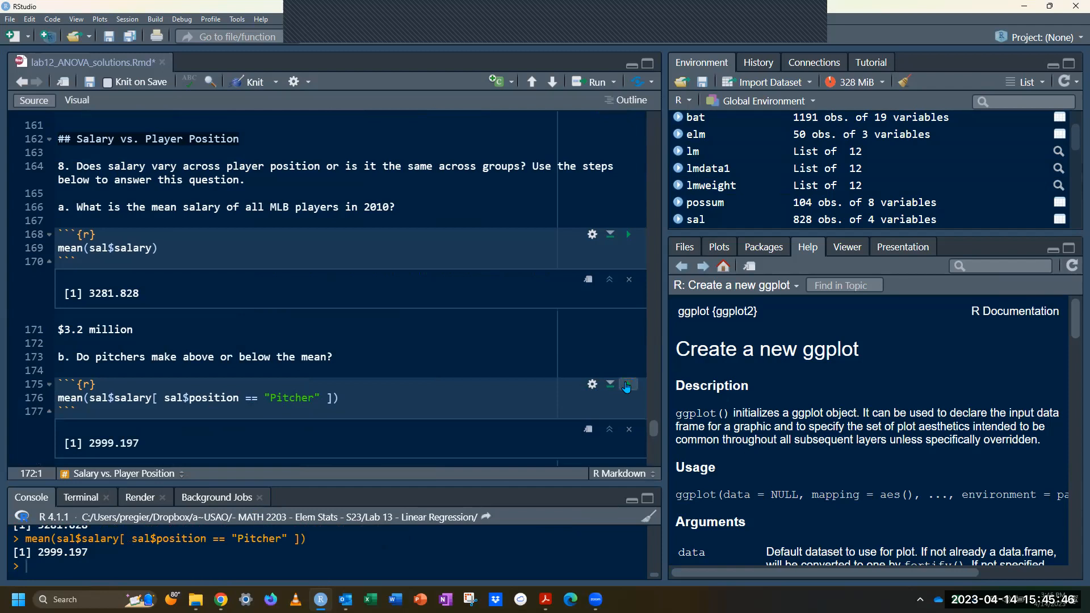
Step: Write "$2.999 million, less" as the answer to question 8b, followed by a blank line
{"action": "scroll", "coordinate": [83, 418], "scroll_direction": "down", "scroll_amount": 2}
{"action": "left_click", "coordinate": [81, 416]}
{"action": "type", "text": "$2.999 million, less"}
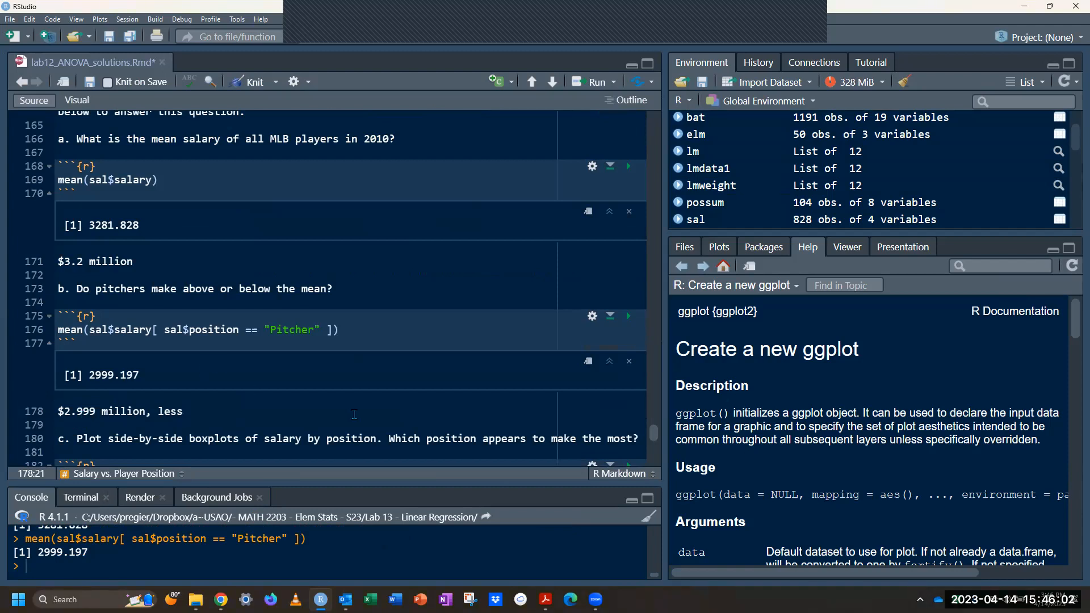
{"action": "scroll", "coordinate": [354, 415], "scroll_direction": "down", "scroll_amount": 3}
{"action": "scroll", "coordinate": [354, 415], "scroll_direction": "up", "scroll_amount": 2}
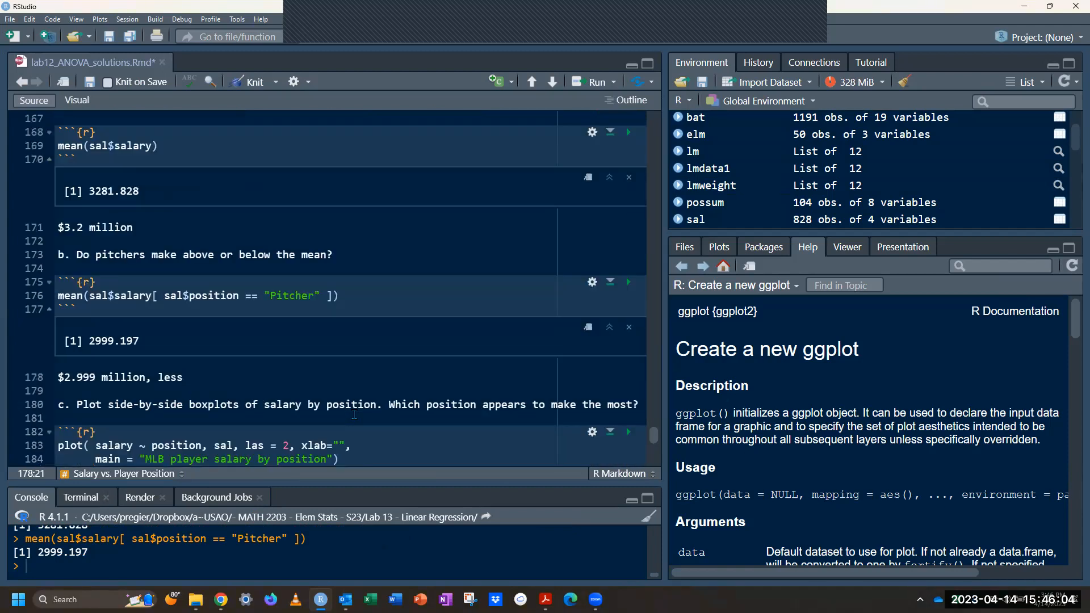
{"action": "key", "text": "Return"}
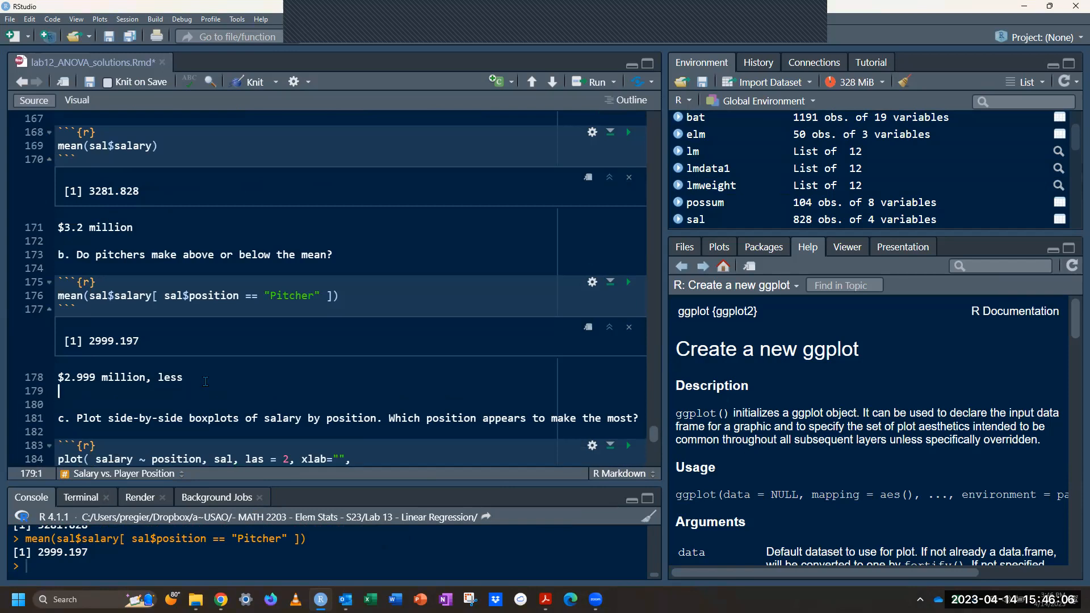
Step: Run the question 8c chunk to plot side-by-side boxplots of MLB player salary by position
{"action": "scroll", "coordinate": [207, 367], "scroll_direction": "down", "scroll_amount": 4}
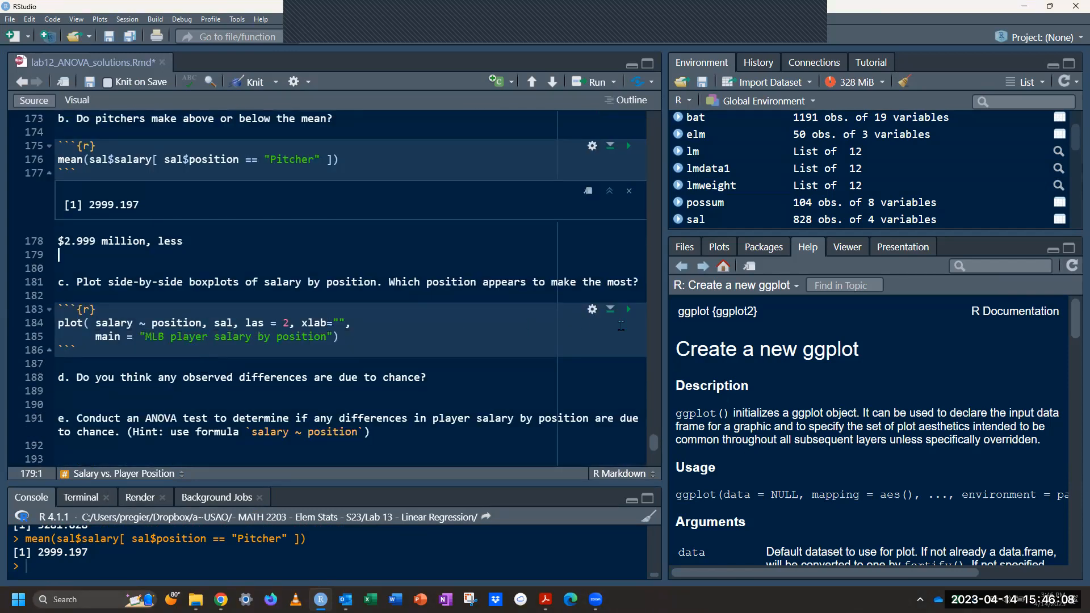
{"action": "left_click", "coordinate": [630, 310]}
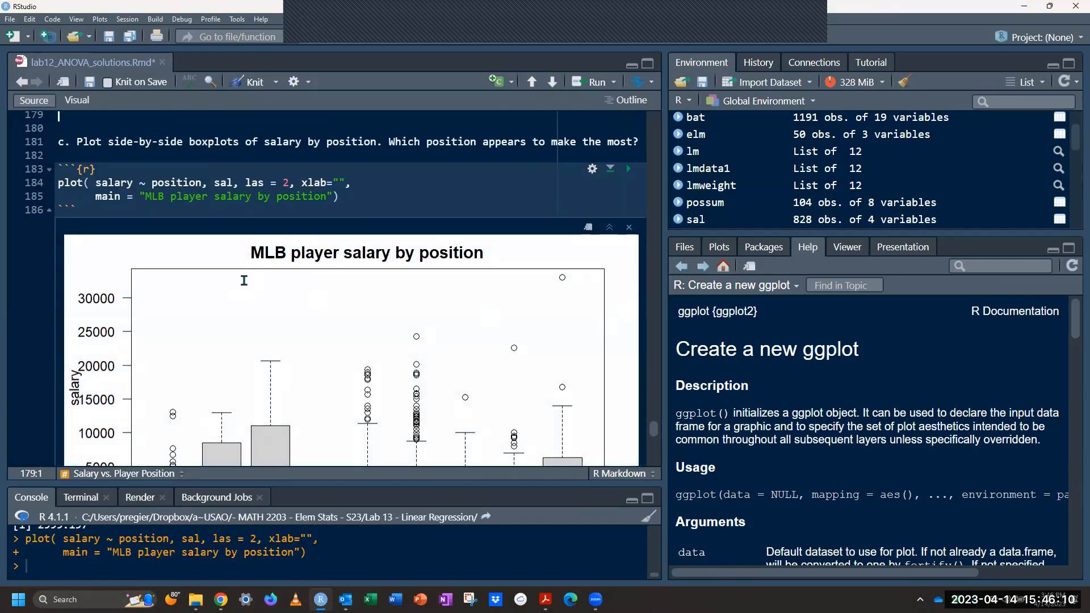
{"action": "scroll", "coordinate": [244, 280], "scroll_direction": "down", "scroll_amount": 9}
{"action": "scroll", "coordinate": [244, 280], "scroll_direction": "up", "scroll_amount": 12}
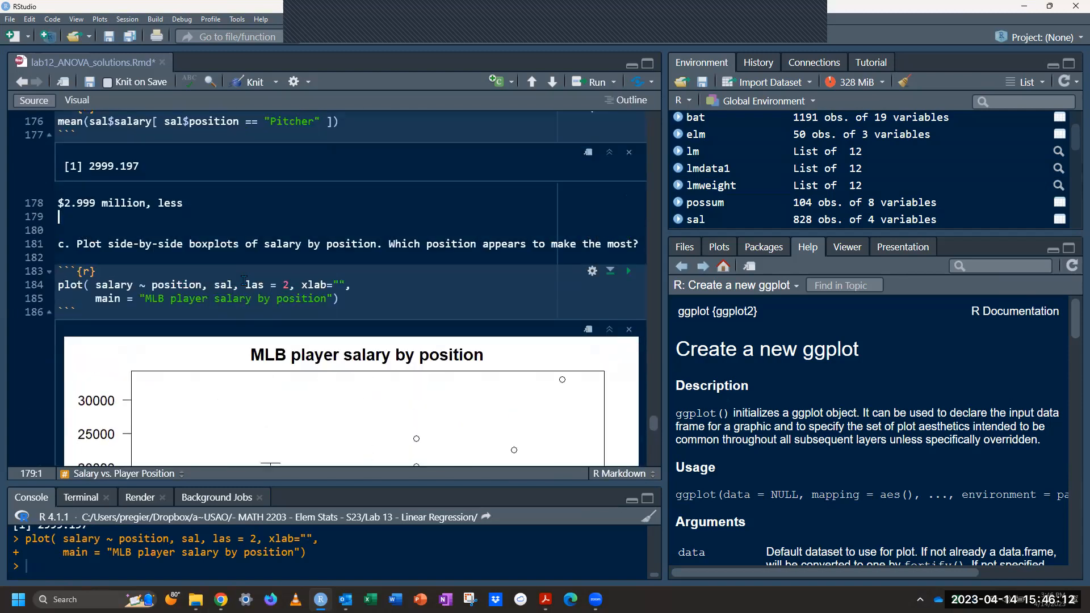
{"action": "scroll", "coordinate": [247, 293], "scroll_direction": "down", "scroll_amount": 2}
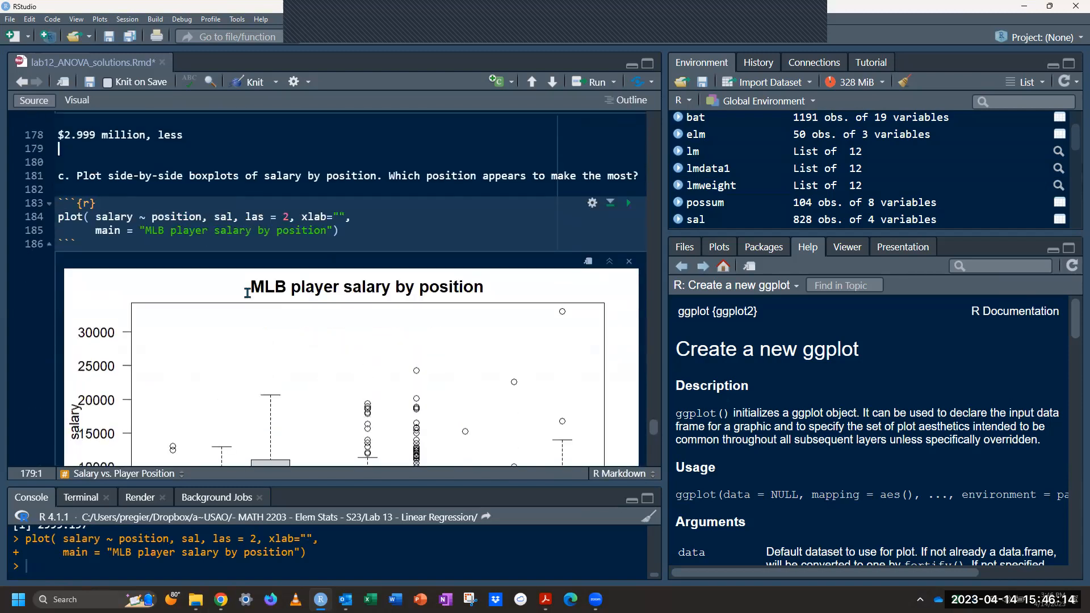
Step: Examine the salary and position variables in the plot formula and compare the boxplots across positions
{"action": "left_click", "coordinate": [121, 215]}
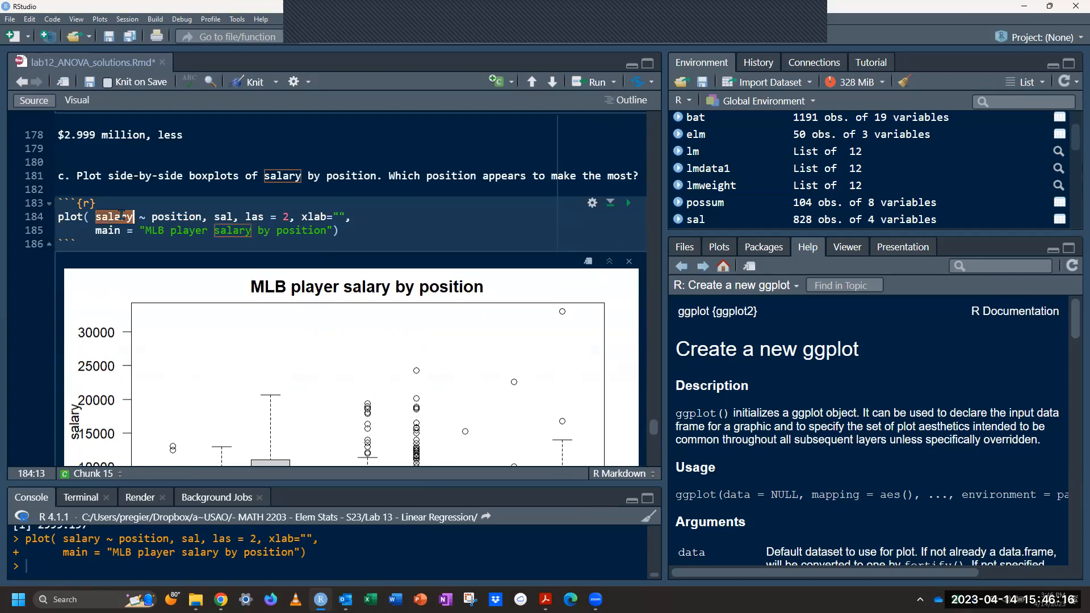
{"action": "left_click", "coordinate": [172, 218]}
{"action": "double_click", "coordinate": [172, 217]}
{"action": "scroll", "coordinate": [117, 280], "scroll_direction": "down", "scroll_amount": 5}
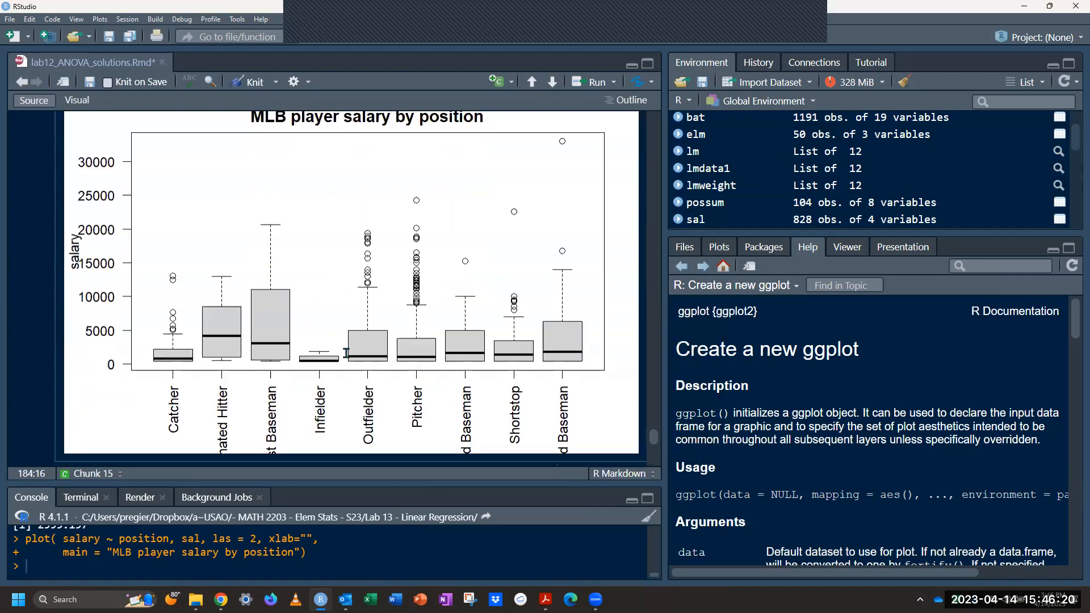
{"action": "scroll", "coordinate": [501, 331], "scroll_direction": "up", "scroll_amount": 5}
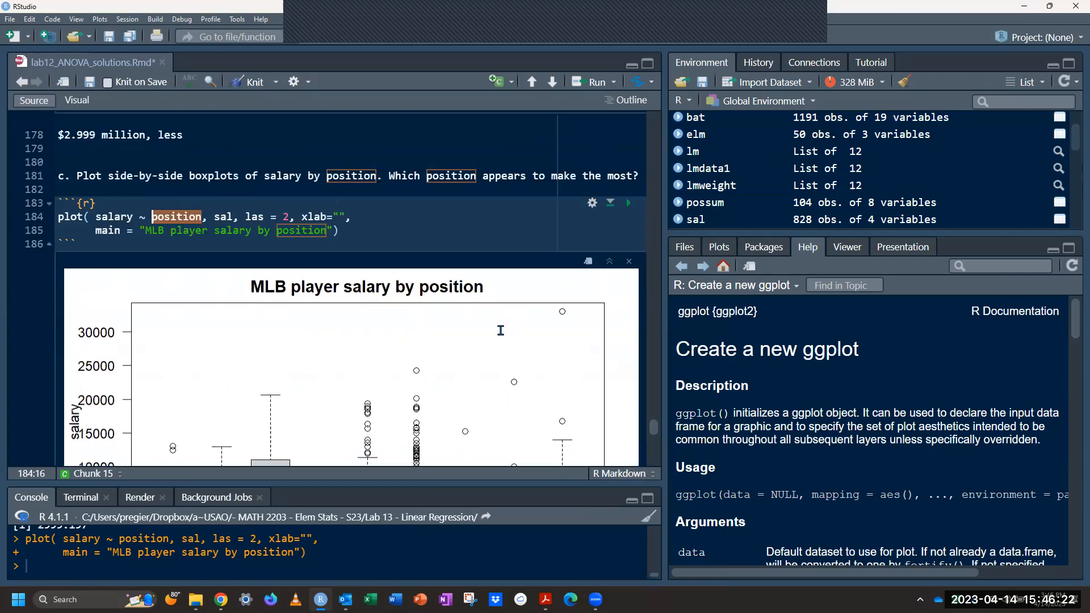
{"action": "scroll", "coordinate": [501, 330], "scroll_direction": "down", "scroll_amount": 5}
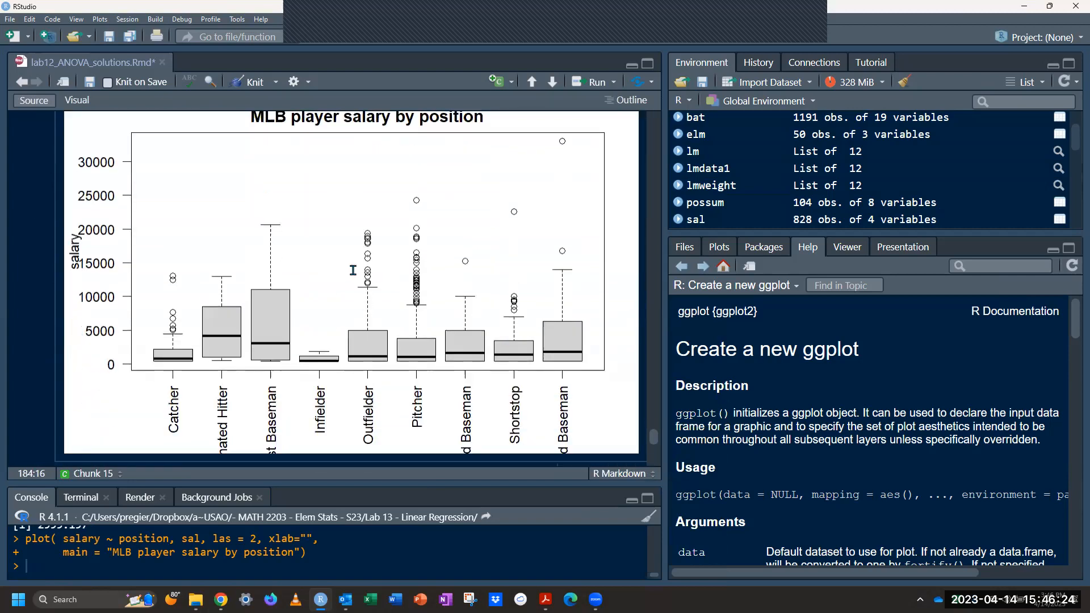
{"action": "scroll", "coordinate": [498, 323], "scroll_direction": "down", "scroll_amount": 7}
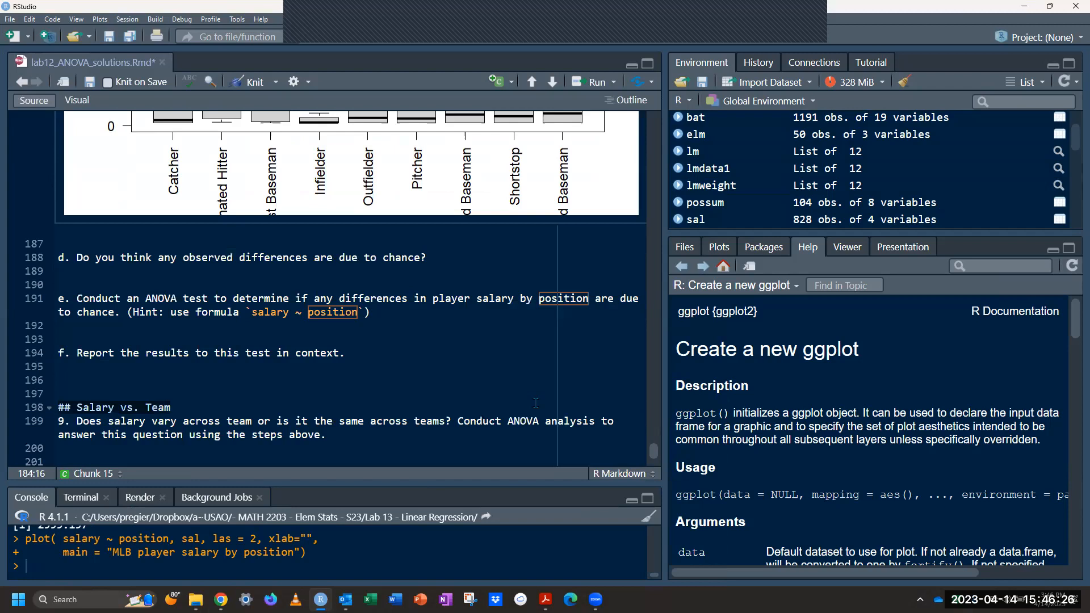
Step: Write "Yes." as the answer to question 8d, with blank lines around it
{"action": "left_click", "coordinate": [213, 275]}
{"action": "scroll", "coordinate": [486, 300], "scroll_direction": "up", "scroll_amount": 2}
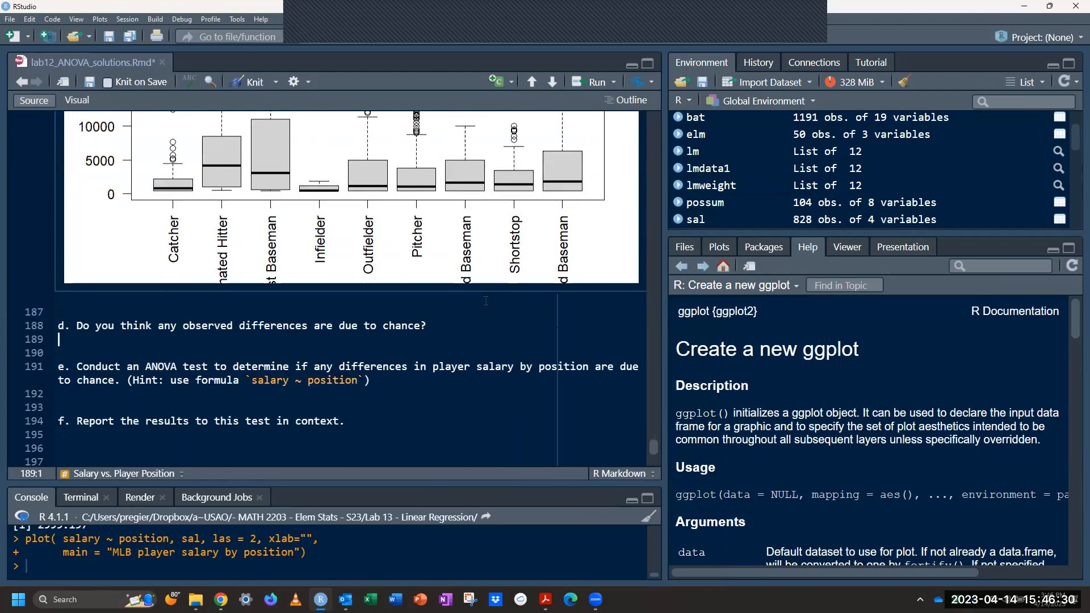
{"action": "key", "text": "Return"}
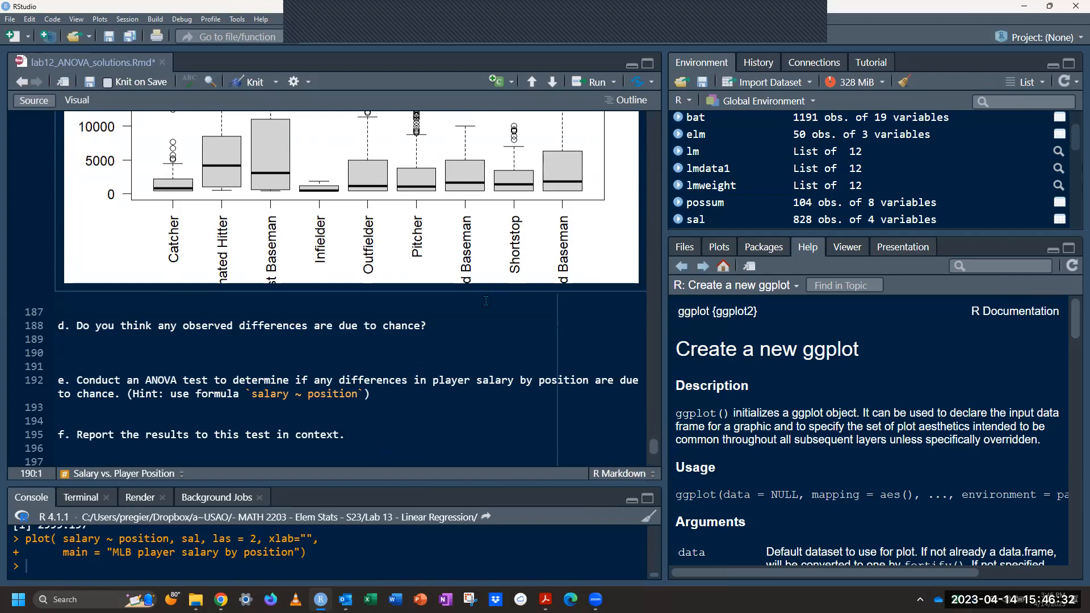
{"action": "type", "text": "Yes"}
{"action": "key", "text": "Return"}
{"action": "key", "text": "Return"}
Step: Write the null hypothesis under question 8d as "H_o: mean salaries do not vary by position."
{"action": "type", "text": "H"}
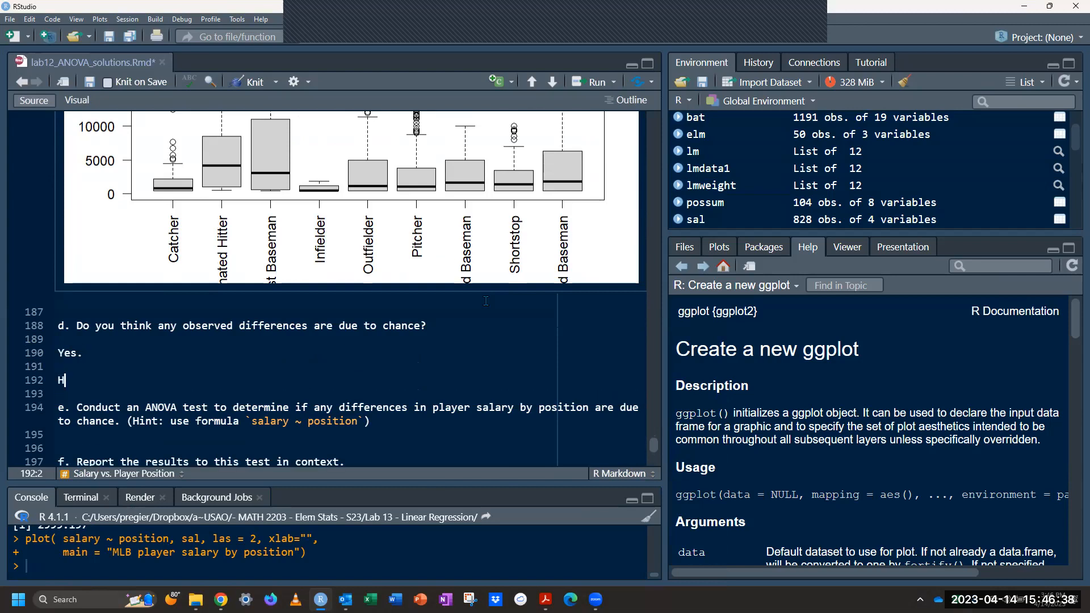
{"action": "type", "text": "_:"}
{"action": "key", "text": "BackSpace"}
{"action": "type", "text": ";"}
{"action": "key", "text": "BackSpace"}
{"action": "type", "text": "o: positions do"}
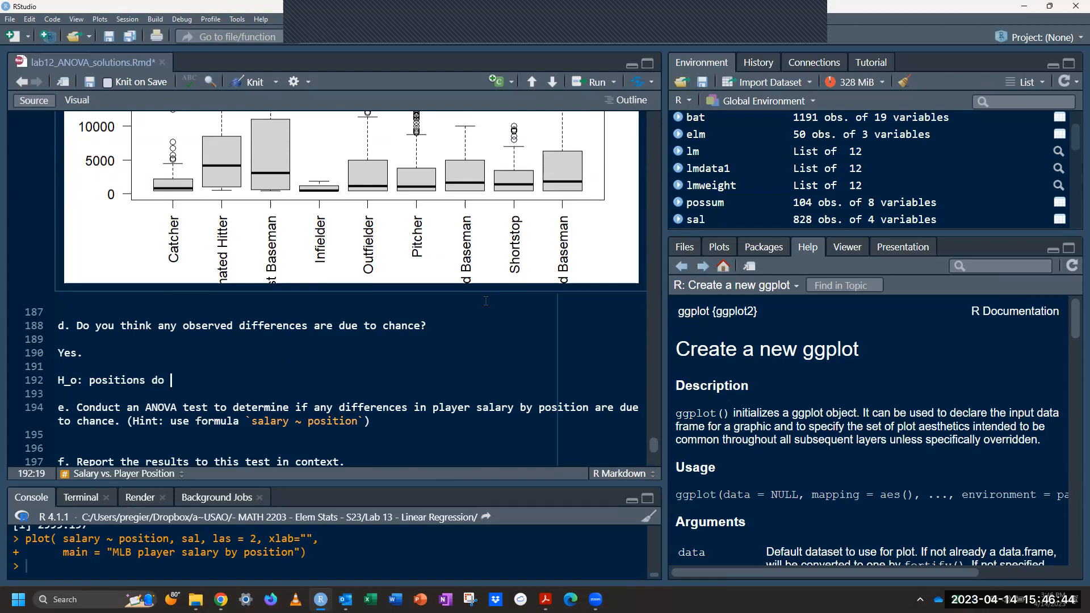
{"action": "key", "text": "BackSpace"}
{"action": "key", "text": "BackSpace"}
{"action": "key", "text": "BackSpace"}
{"action": "key", "text": "BackSpace"}
{"action": "key", "text": "BackSpace"}
{"action": "key", "text": "BackSpace"}
{"action": "key", "text": "BackSpace"}
{"action": "key", "text": "BackSpace"}
{"action": "key", "text": "BackSpace"}
{"action": "key", "text": "BackSpace"}
{"action": "key", "text": "BackSpace"}
{"action": "key", "text": "BackSpace"}
{"action": "type", "text": "saa"}
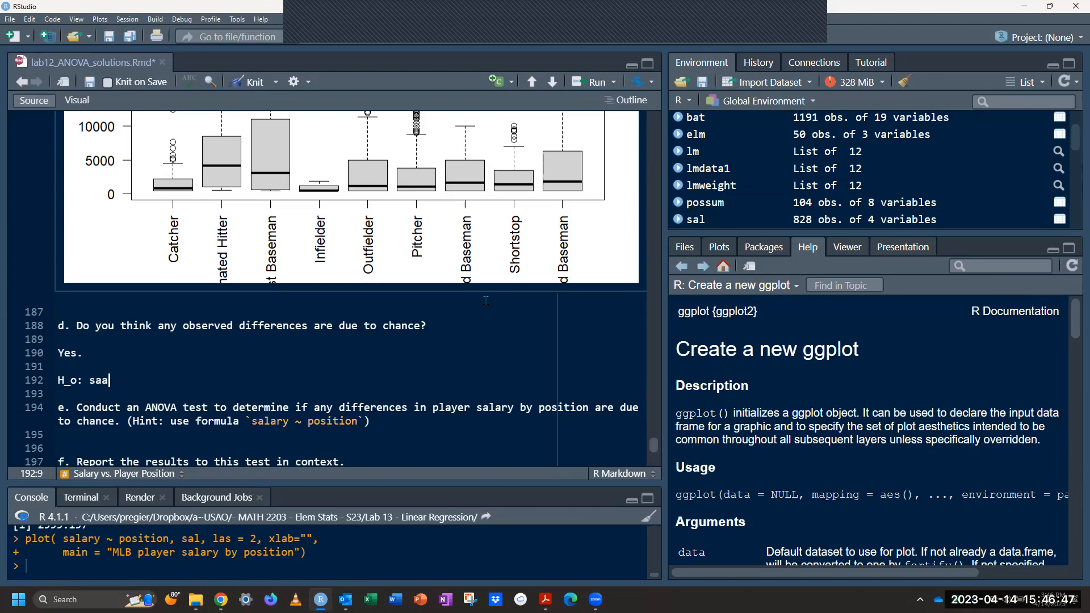
{"action": "key", "text": "BackSpace"}
{"action": "type", "text": "laries do not vary by posi"}
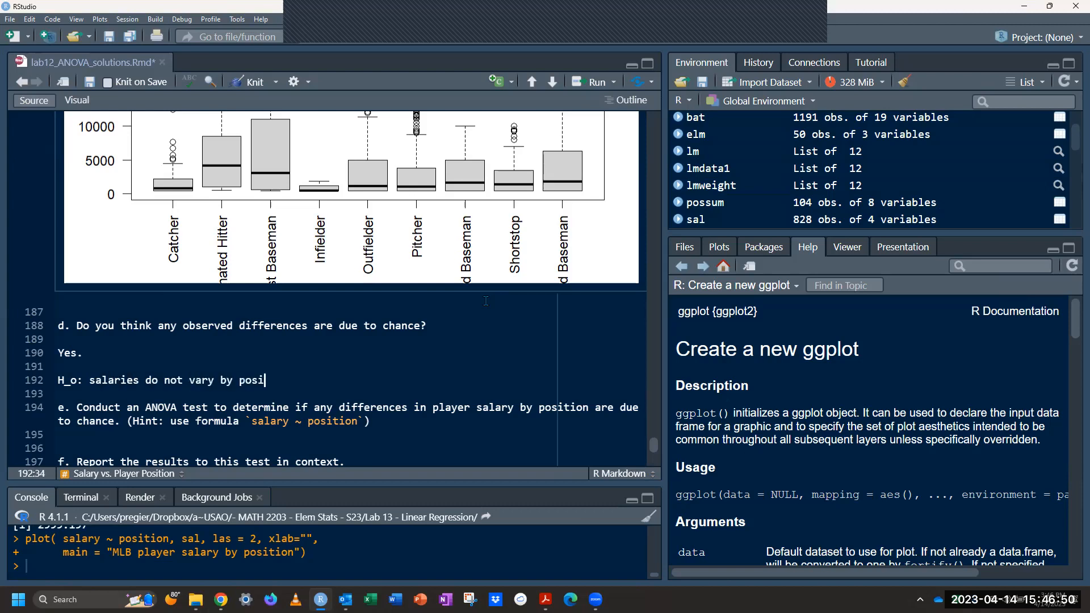
{"action": "type", "text": "tion."}
{"action": "type", "text": "mean"}
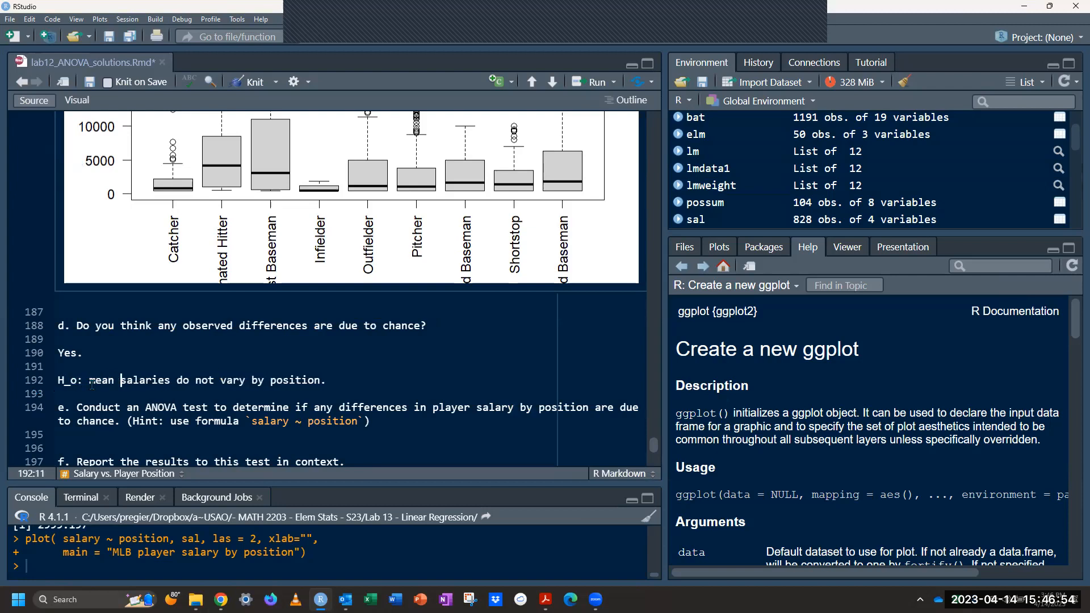
Step: Add the alternative hypothesis "H_A: they do vary" on the line below the null hypothesis
{"action": "left_click", "coordinate": [366, 380]}
{"action": "key", "text": "Return"}
{"action": "type", "text": "H_)"}
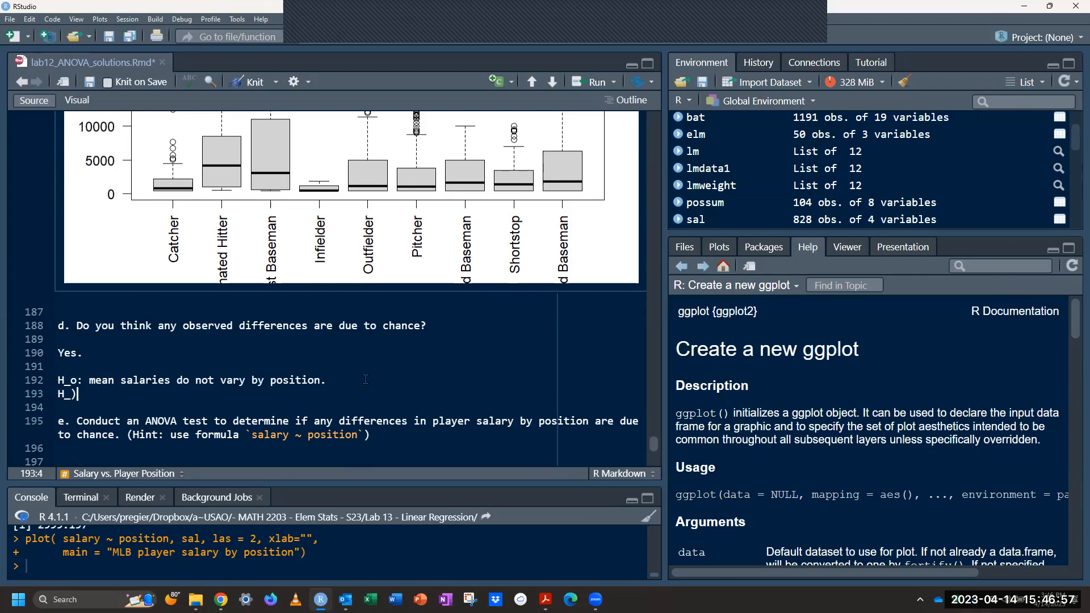
{"action": "key", "text": "BackSpace"}
{"action": "type", "text": "A: they "}
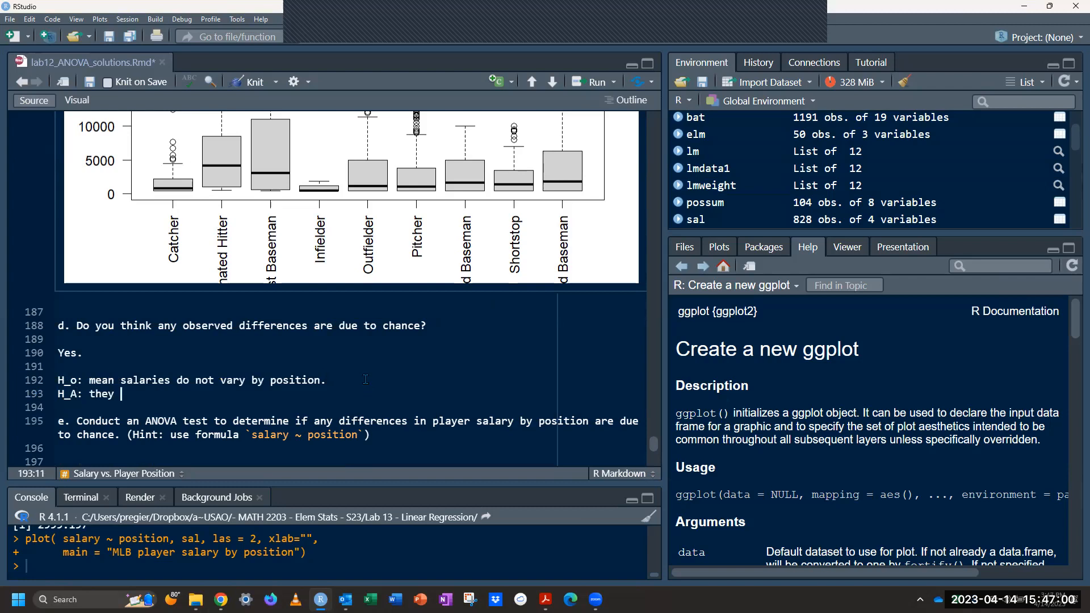
{"action": "type", "text": "do vary b"}
{"action": "key", "text": "BackSpace"}
{"action": "key", "text": "BackSpace"}
Step: Copy the batting average ANOVA code chunk, with its aov and summary lines, from earlier in the document
{"action": "scroll", "coordinate": [386, 377], "scroll_direction": "down", "scroll_amount": 2}
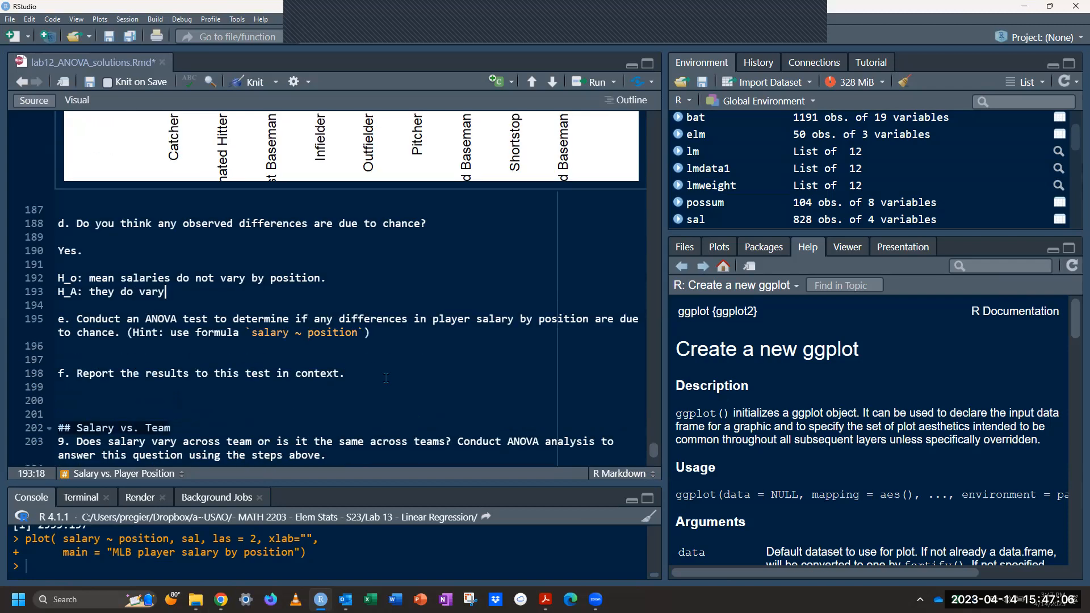
{"action": "scroll", "coordinate": [177, 331], "scroll_direction": "up", "scroll_amount": 8}
{"action": "scroll", "coordinate": [177, 331], "scroll_direction": "up", "scroll_amount": 15}
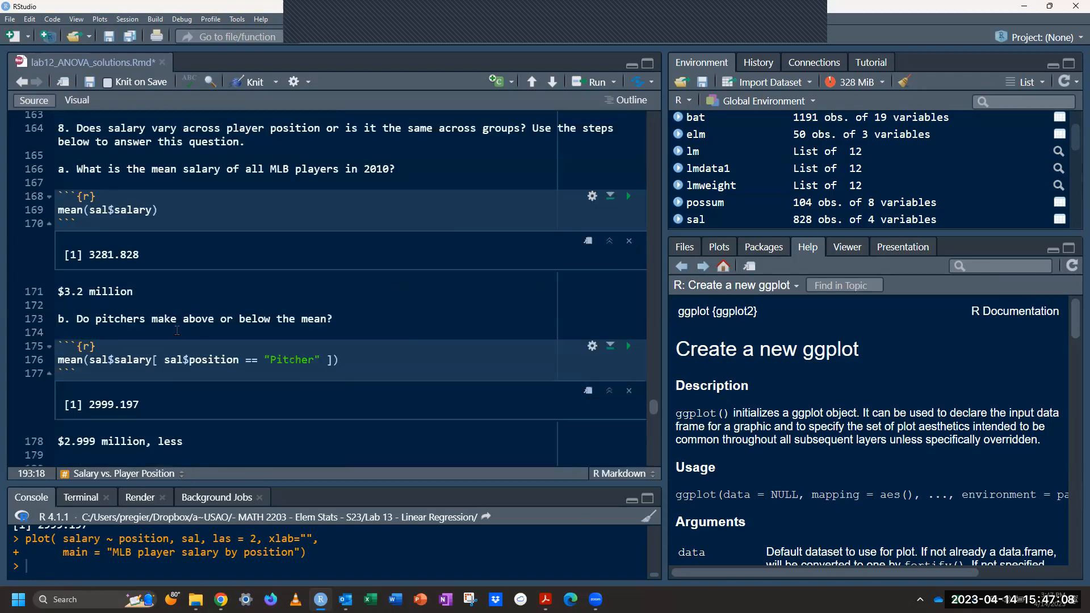
{"action": "scroll", "coordinate": [177, 331], "scroll_direction": "up", "scroll_amount": 15}
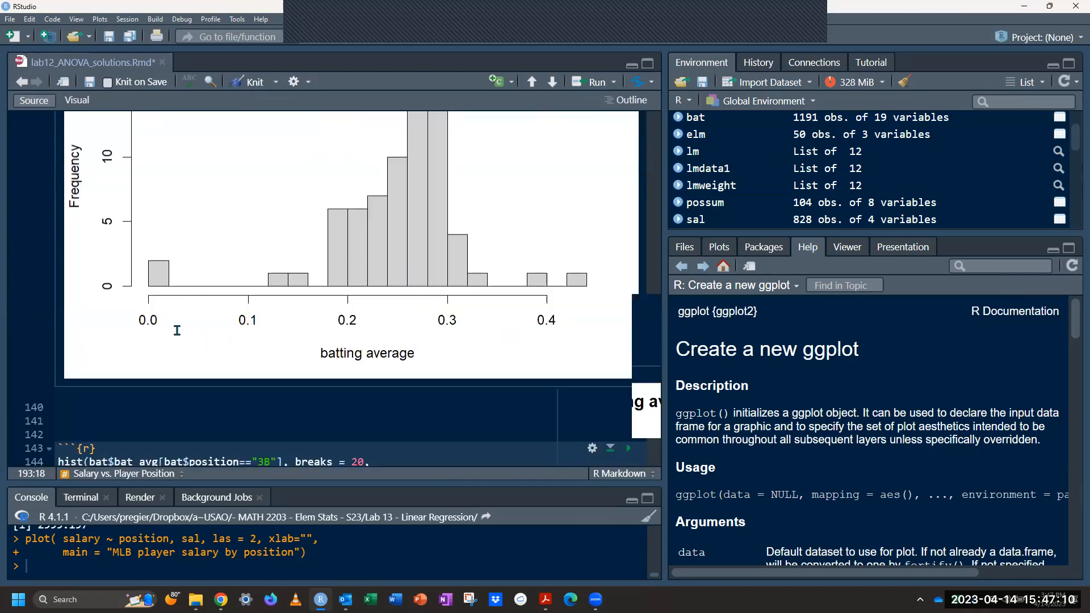
{"action": "scroll", "coordinate": [177, 331], "scroll_direction": "up", "scroll_amount": 12}
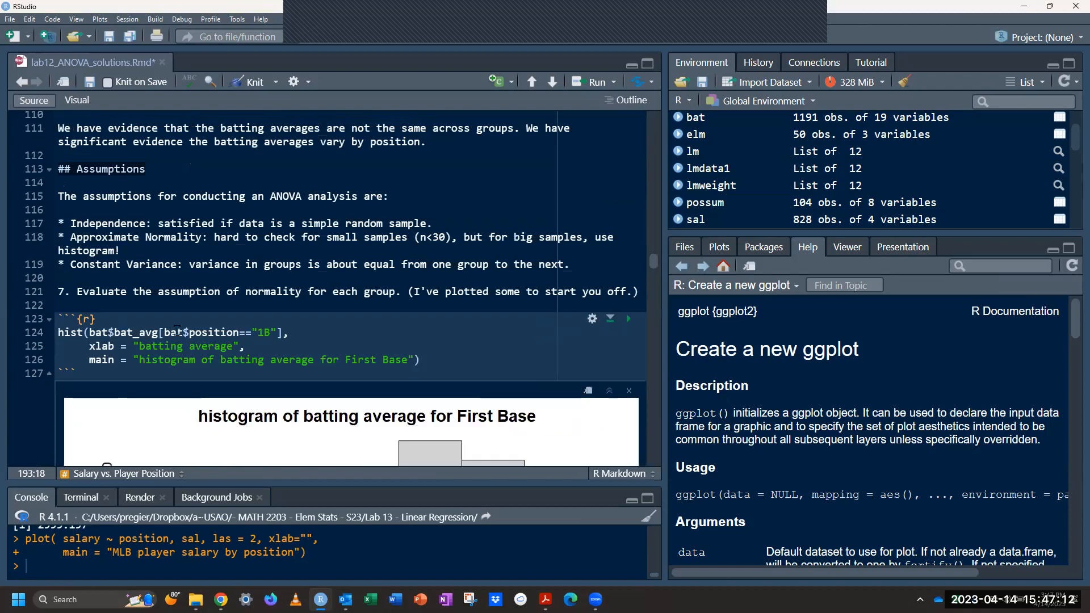
{"action": "left_click_drag", "start_coordinate": [96, 234], "coordinate": [58, 155]}
{"action": "key", "text": "ctrl+c"}
Step: Return to the Salary vs. Player Position section and paste the copied ANOVA chunk under question 8e
{"action": "scroll", "coordinate": [393, 271], "scroll_direction": "down", "scroll_amount": 10}
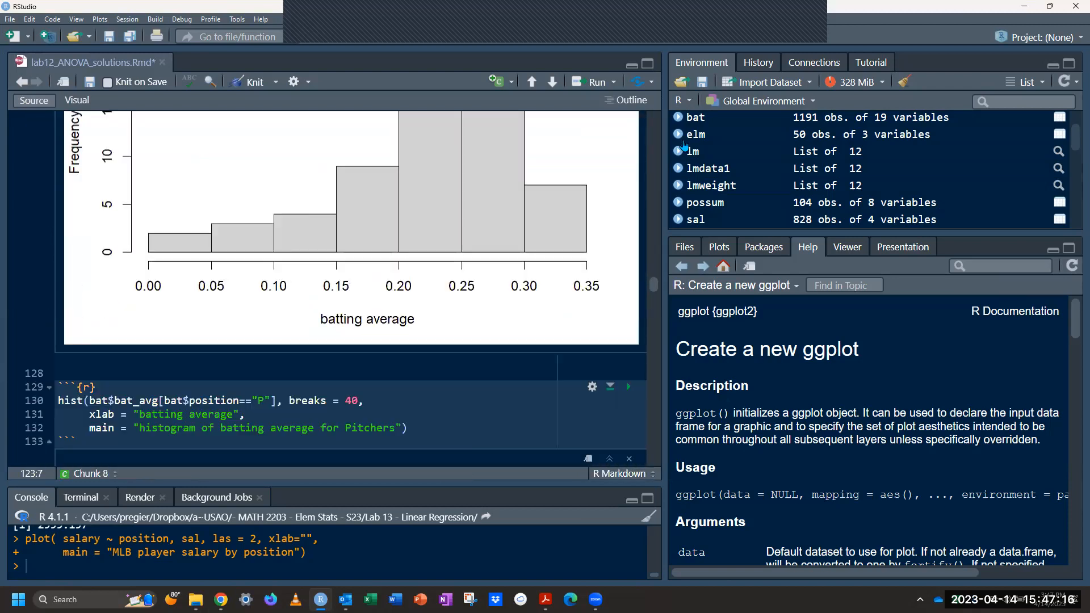
{"action": "left_click", "coordinate": [627, 100]}
{"action": "left_click", "coordinate": [604, 183]}
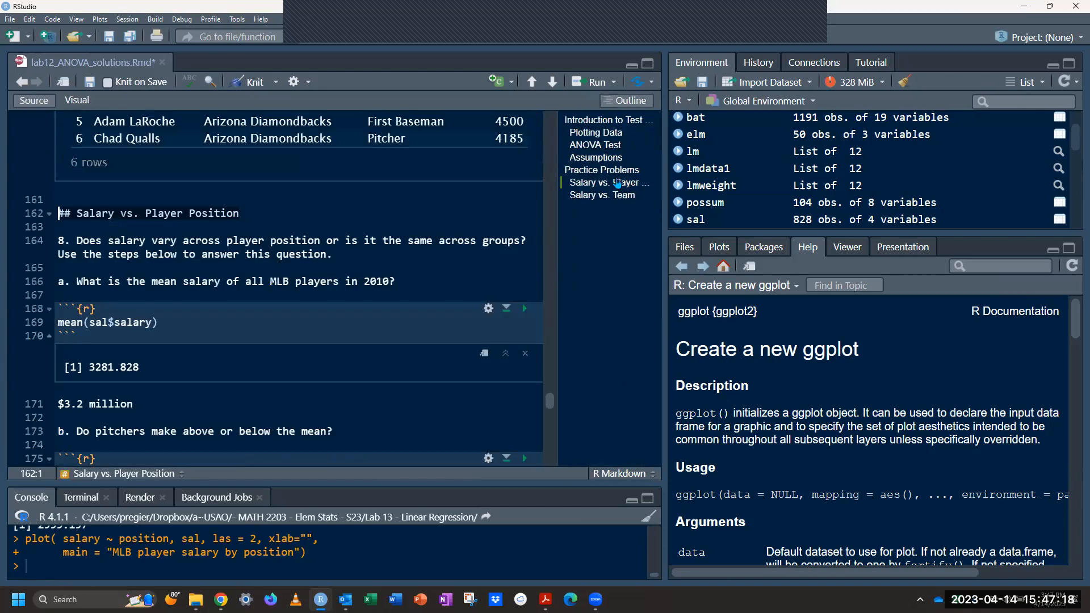
{"action": "scroll", "coordinate": [257, 312], "scroll_direction": "down", "scroll_amount": 3}
{"action": "scroll", "coordinate": [257, 312], "scroll_direction": "down", "scroll_amount": 10}
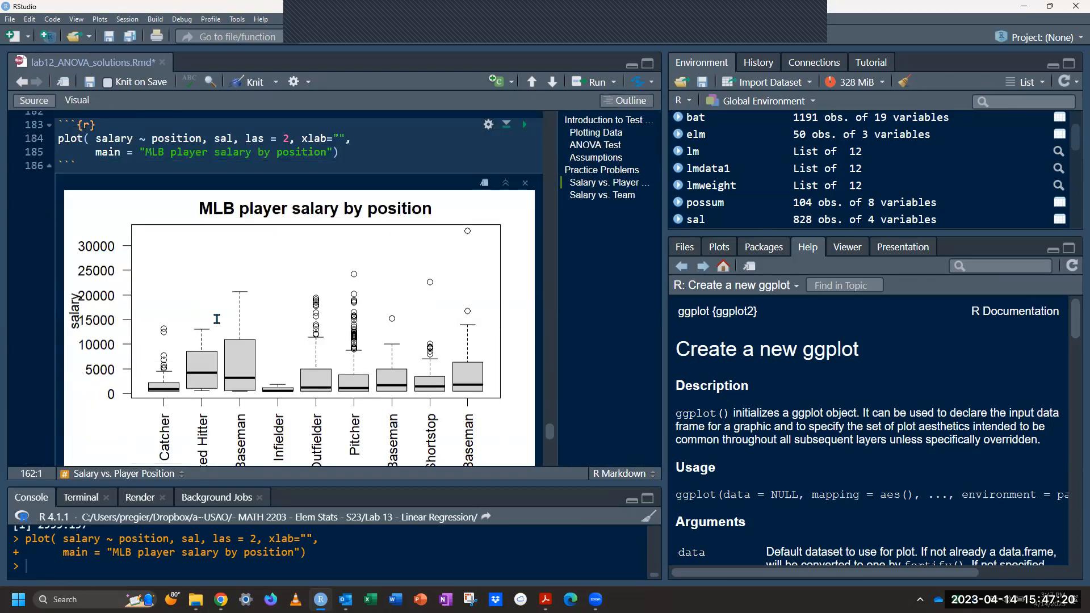
{"action": "left_click", "coordinate": [159, 349]}
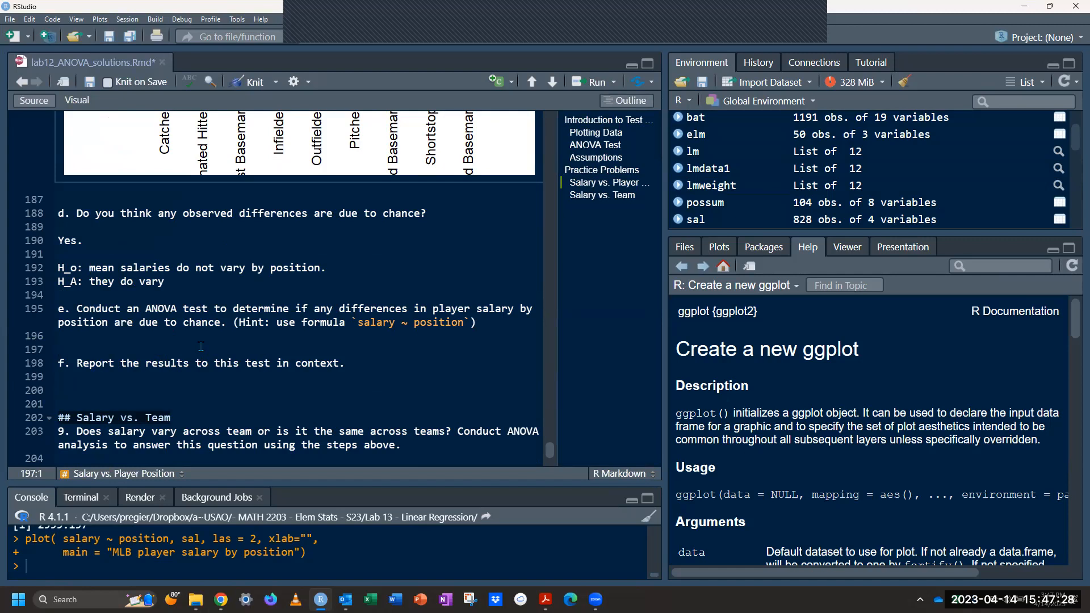
{"action": "key", "text": "ctrl+v"}
{"action": "type", "text": "asdfasdfasdfasd"}
{"action": "key", "text": "ctrl+v"}
{"action": "type", "text": "asdf"}
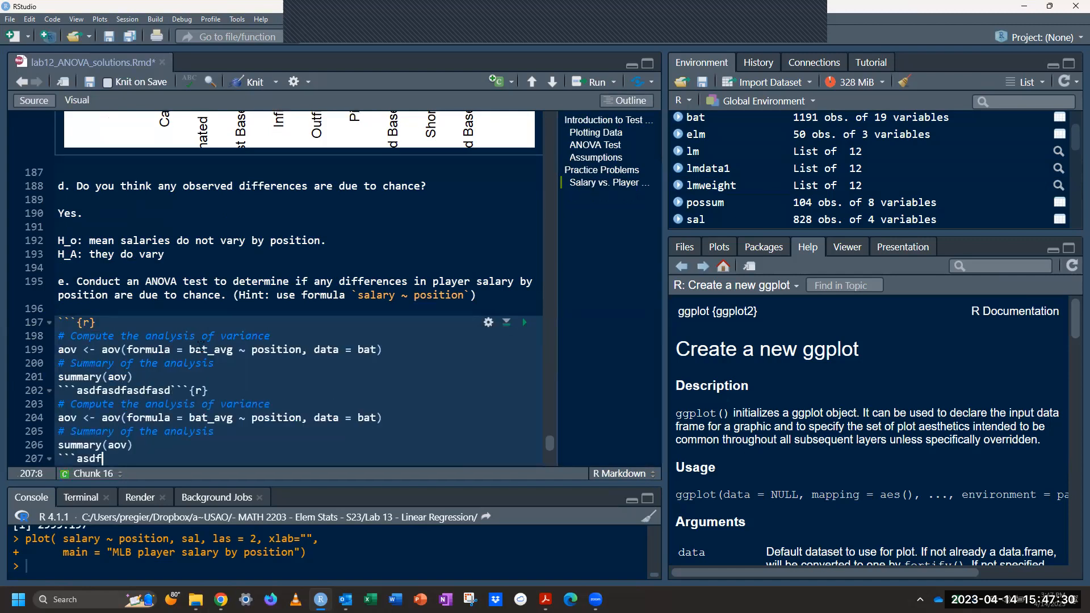
{"action": "key", "text": "ctrl+z"}
{"action": "key", "text": "ctrl+z"}
{"action": "key", "text": "ctrl+z"}
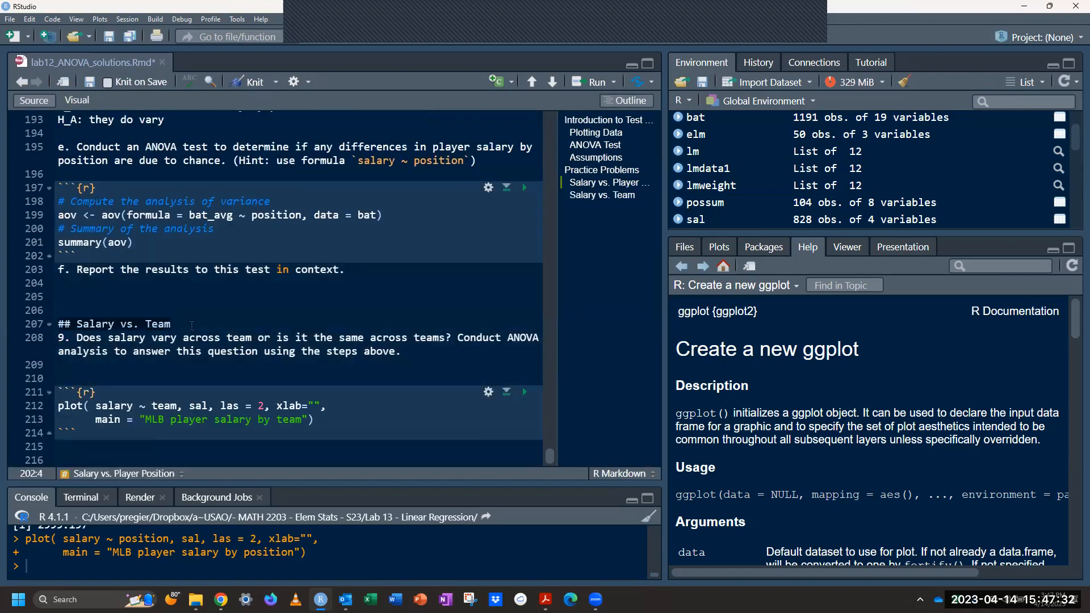
Step: Insert two line breaks between the pasted ANOVA chunk and question 8f
{"action": "key", "text": "Return"}
{"action": "key", "text": "Return"}
{"action": "scroll", "coordinate": [363, 306], "scroll_direction": "up", "scroll_amount": 3}
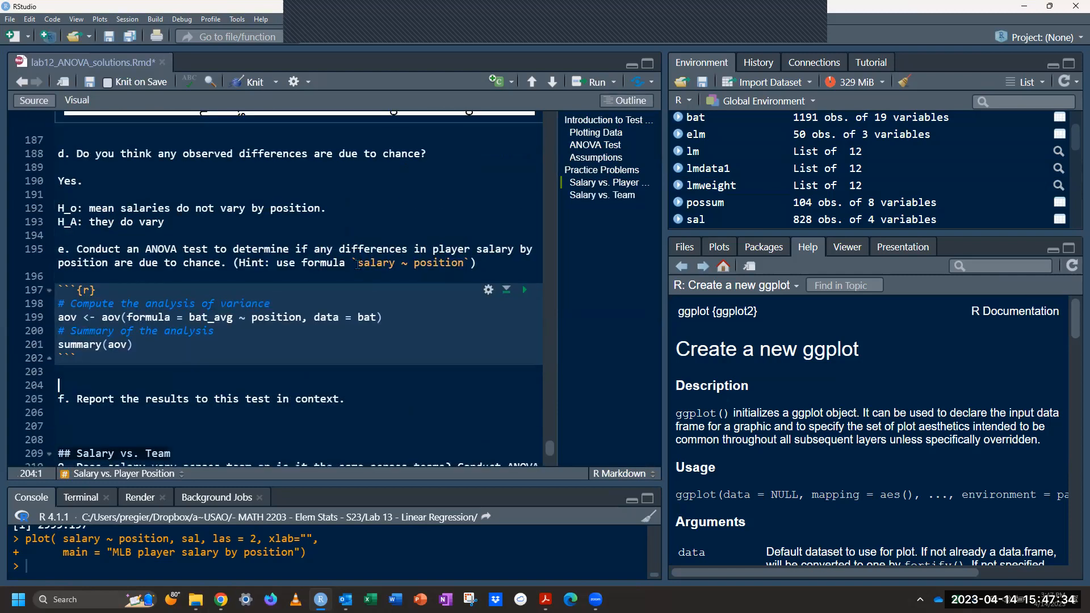
Step: Change the pasted ANOVA code to use the formula salary ~ position with data = sal, and run the chunk
{"action": "double_click", "coordinate": [366, 317]}
{"action": "type", "text": "sal"}
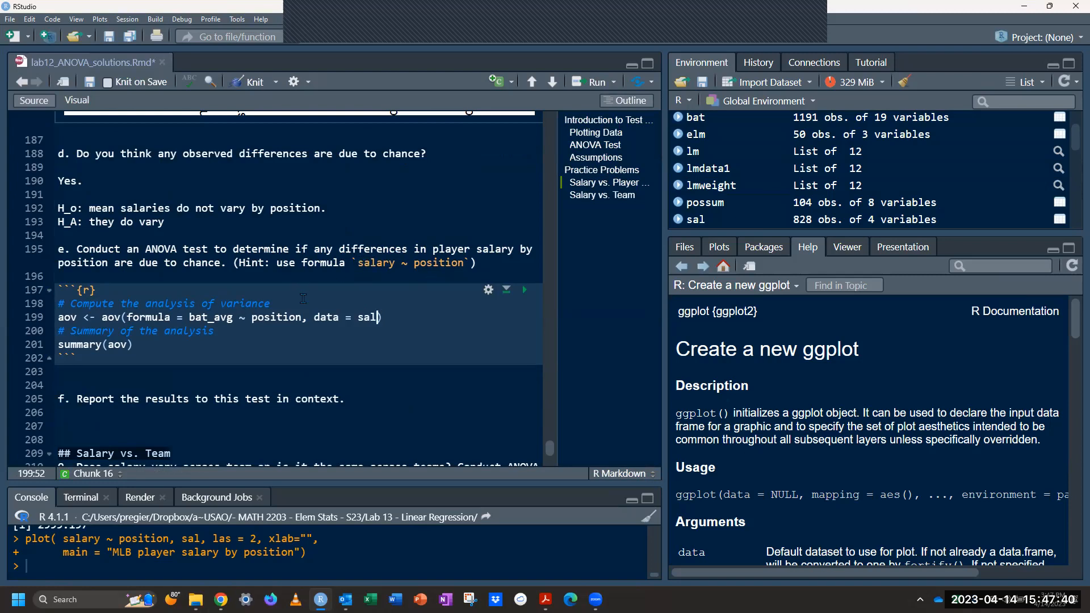
{"action": "left_click", "coordinate": [215, 317]}
{"action": "double_click", "coordinate": [214, 317]}
{"action": "type", "text": "salary"}
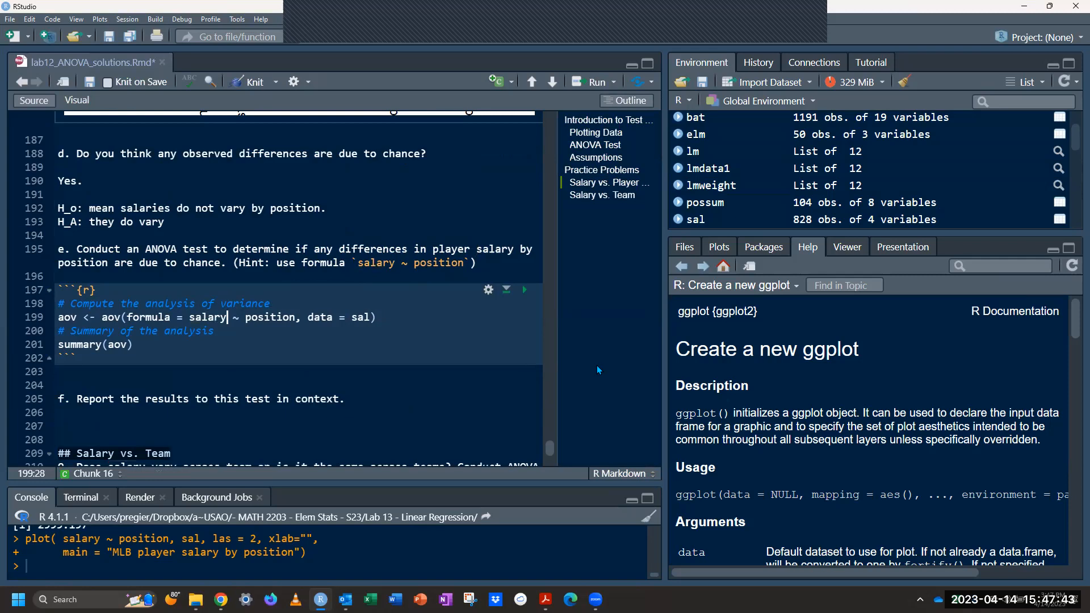
{"action": "left_click", "coordinate": [524, 289]}
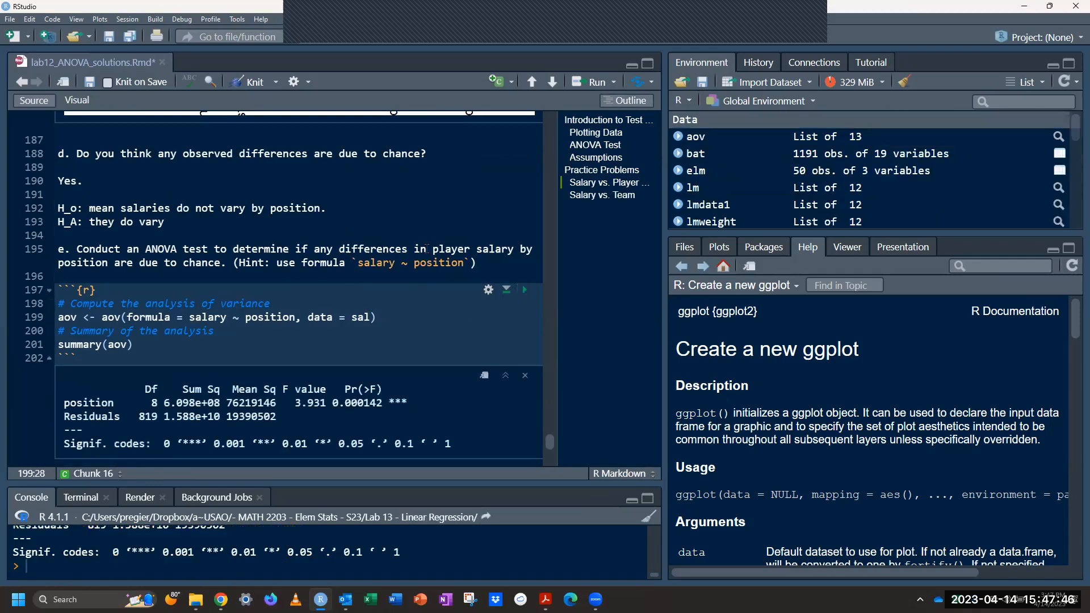
Step: Highlight the p-value in the position ANOVA output, and run the question 9 plot chunk to draw the salary by team boxplot
{"action": "left_click_drag", "start_coordinate": [334, 402], "coordinate": [375, 403]}
{"action": "scroll", "coordinate": [374, 353], "scroll_direction": "down", "scroll_amount": 3}
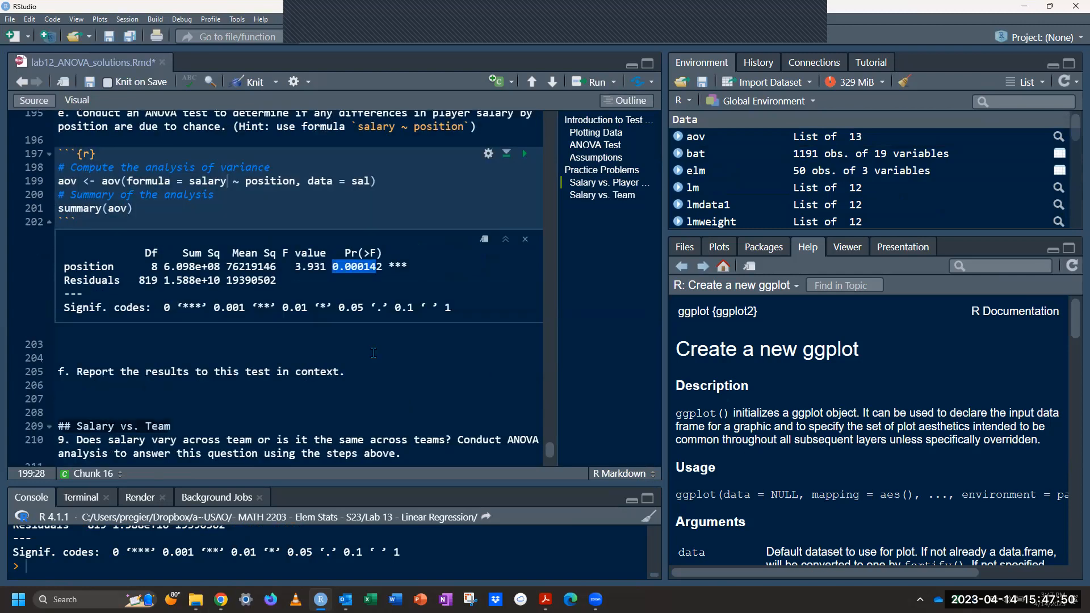
{"action": "scroll", "coordinate": [374, 353], "scroll_direction": "down", "scroll_amount": 3}
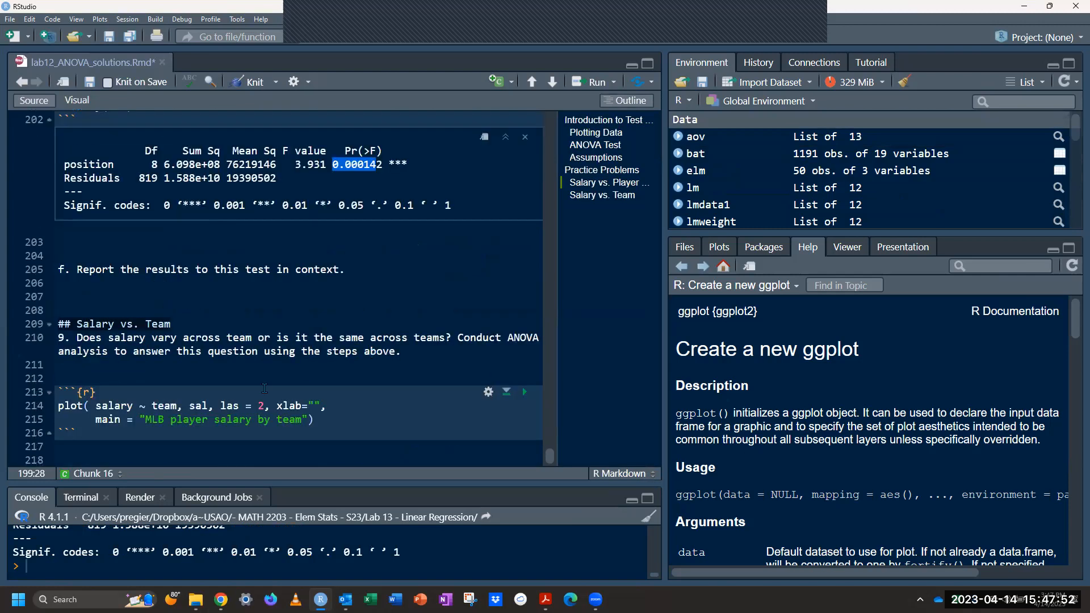
{"action": "left_click", "coordinate": [525, 393]}
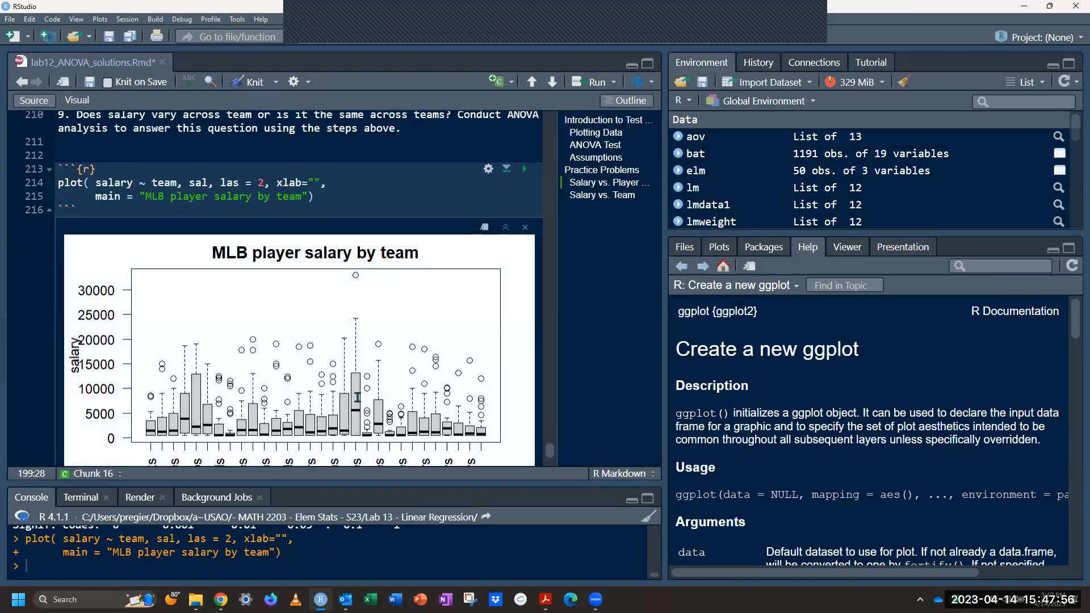
{"action": "scroll", "coordinate": [337, 372], "scroll_direction": "down", "scroll_amount": 3}
{"action": "scroll", "coordinate": [338, 372], "scroll_direction": "up", "scroll_amount": 5}
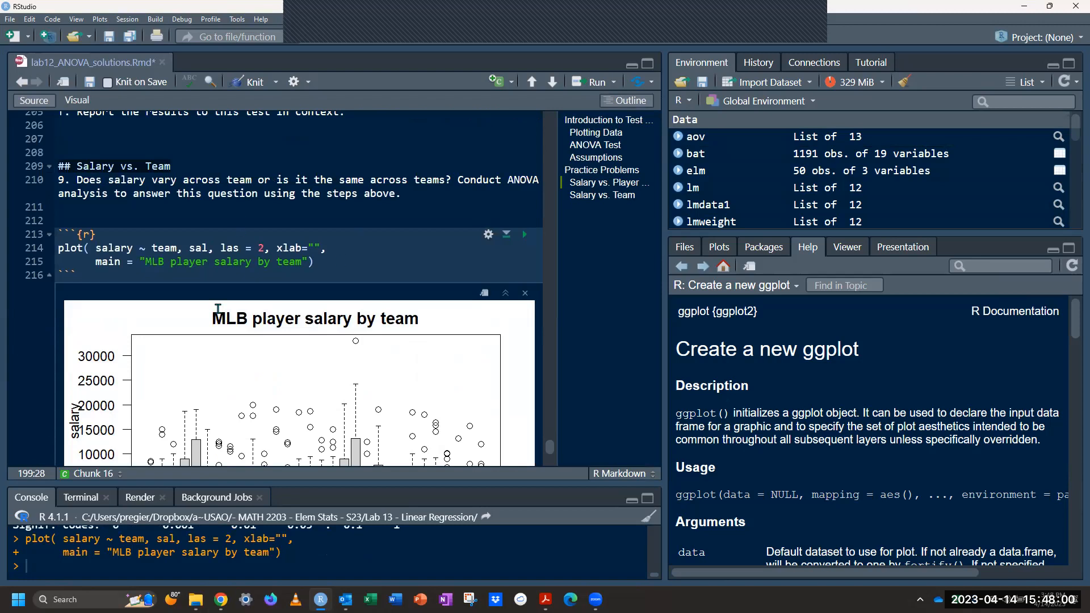
{"action": "scroll", "coordinate": [218, 309], "scroll_direction": "down", "scroll_amount": 3}
{"action": "left_click", "coordinate": [186, 454]}
{"action": "type", "text": "salary"}
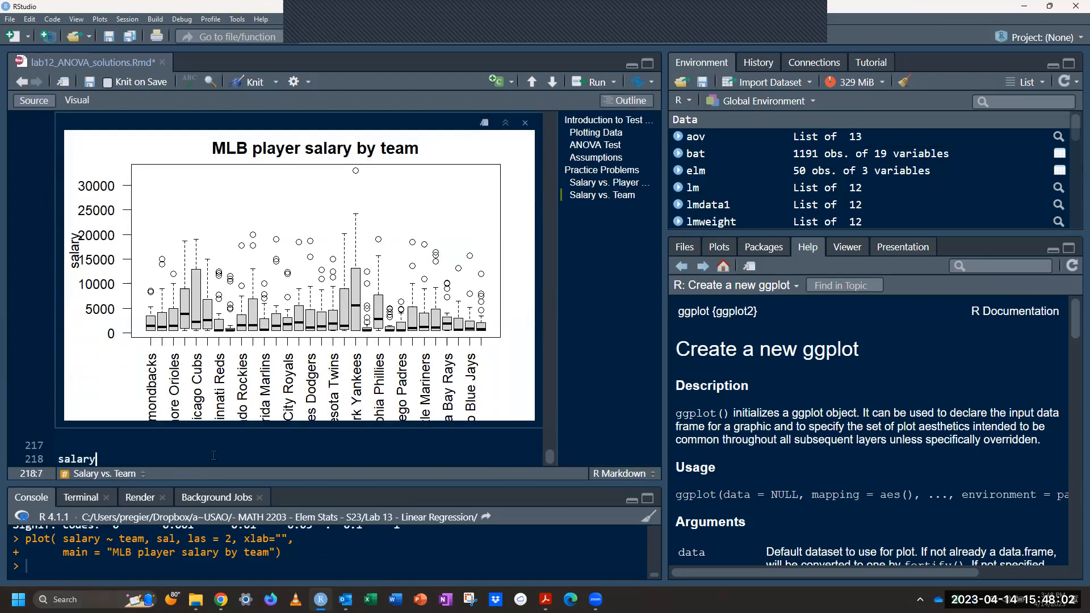
{"action": "scroll", "coordinate": [214, 438], "scroll_direction": "up", "scroll_amount": 3}
{"action": "key", "text": "ctrl+z"}
Step: Copy the ANOVA code chunk from question 8e and paste it below the salary by team boxplot
{"action": "scroll", "coordinate": [208, 390], "scroll_direction": "up", "scroll_amount": 6}
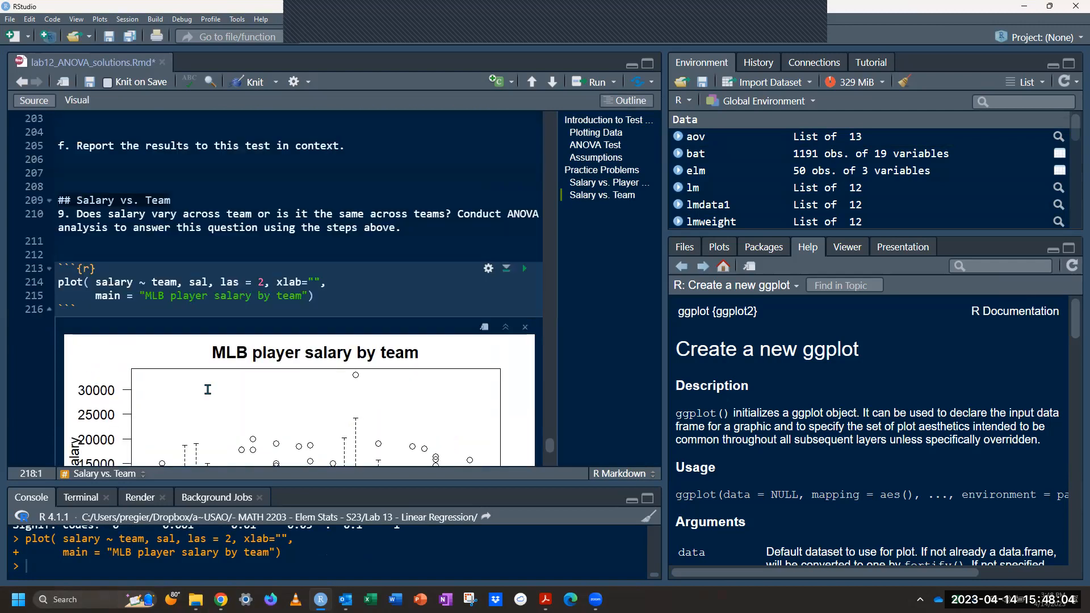
{"action": "left_click_drag", "start_coordinate": [102, 199], "coordinate": [58, 132]}
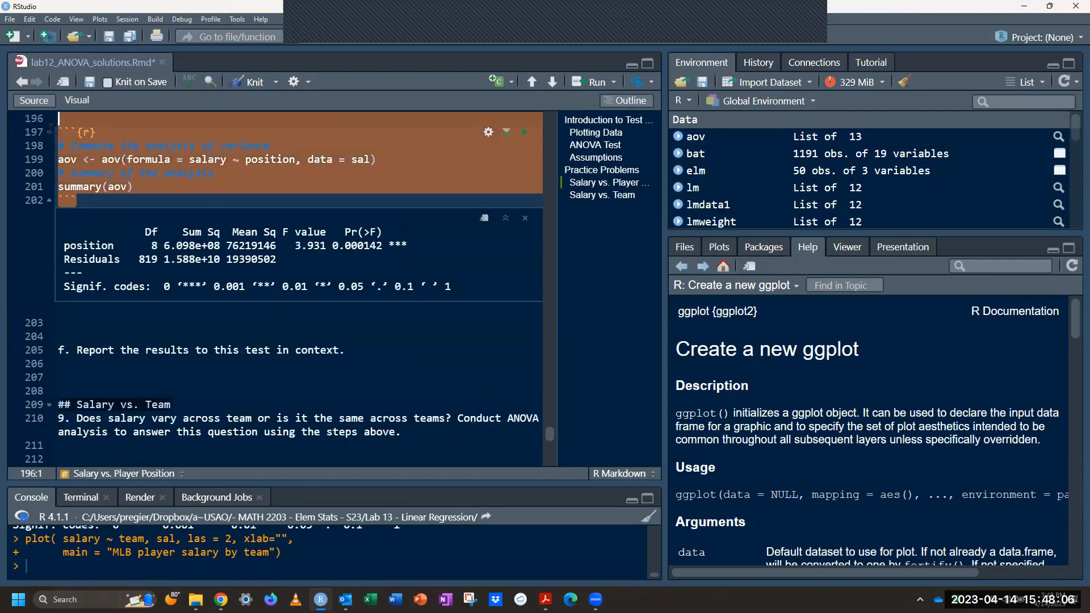
{"action": "key", "text": "ctrl+c"}
{"action": "scroll", "coordinate": [261, 367], "scroll_direction": "down", "scroll_amount": 5}
{"action": "left_click", "coordinate": [158, 461]}
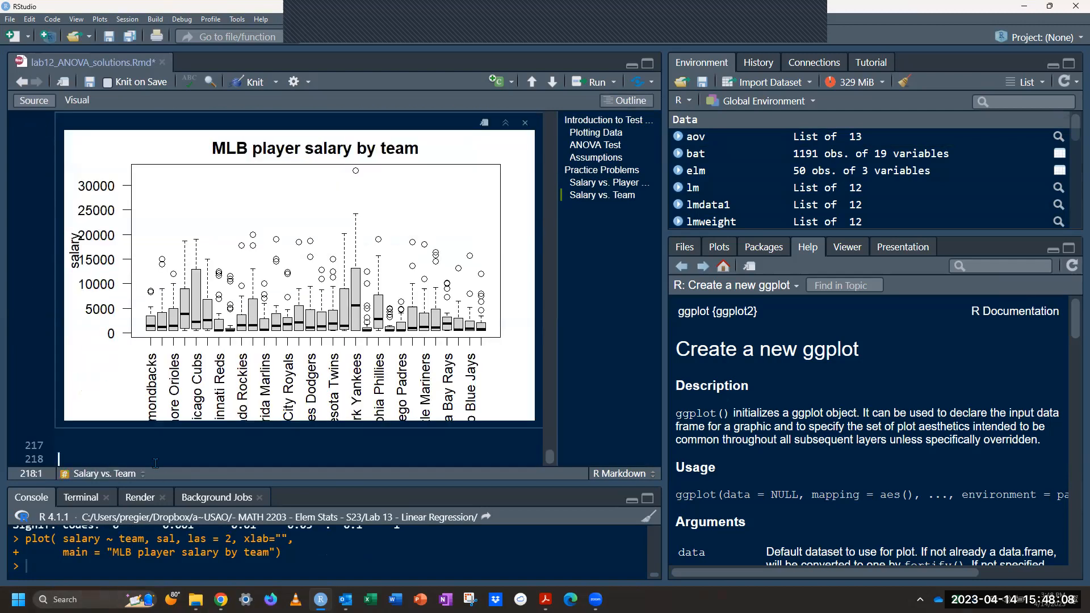
{"action": "key", "text": "ctrl+v"}
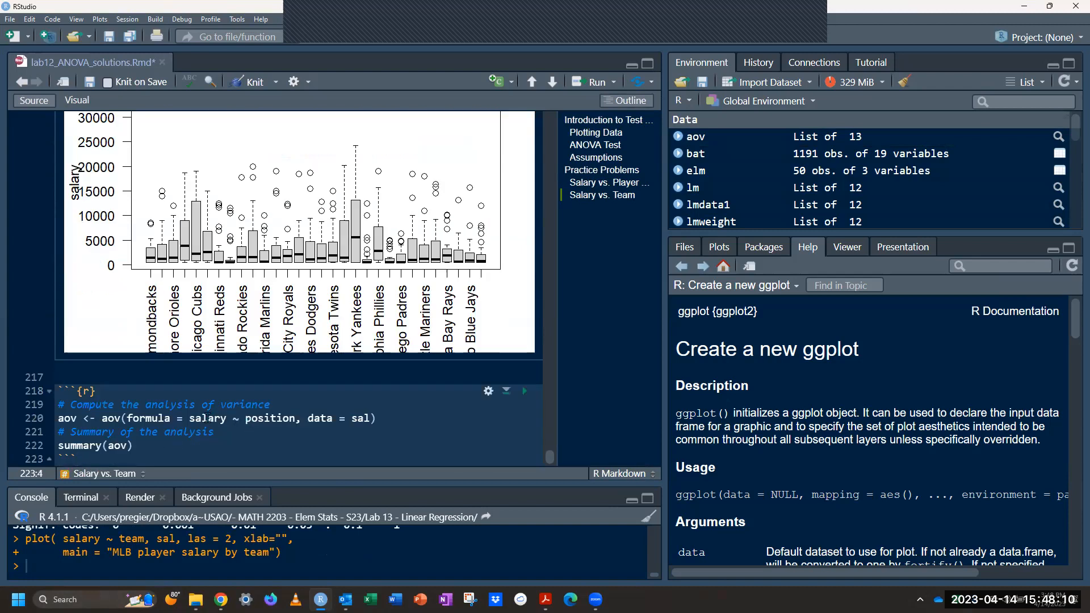
Step: Change the pasted ANOVA formula to salary ~ team, and expand the sal data set in the environment to check its variables
{"action": "double_click", "coordinate": [258, 419]}
{"action": "type", "text": "team"}
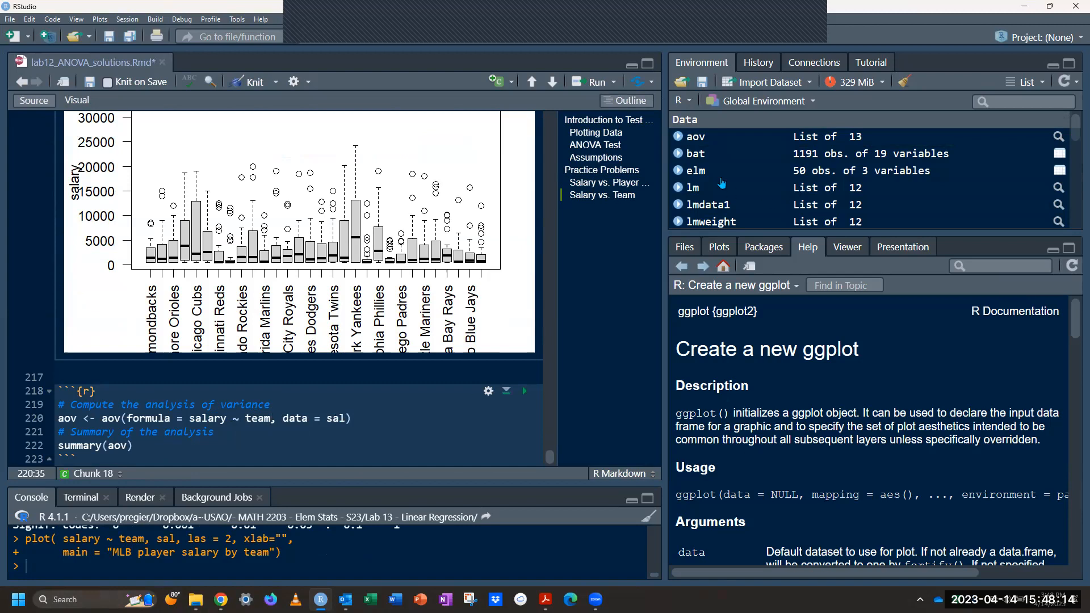
{"action": "scroll", "coordinate": [679, 191], "scroll_direction": "down", "scroll_amount": 4}
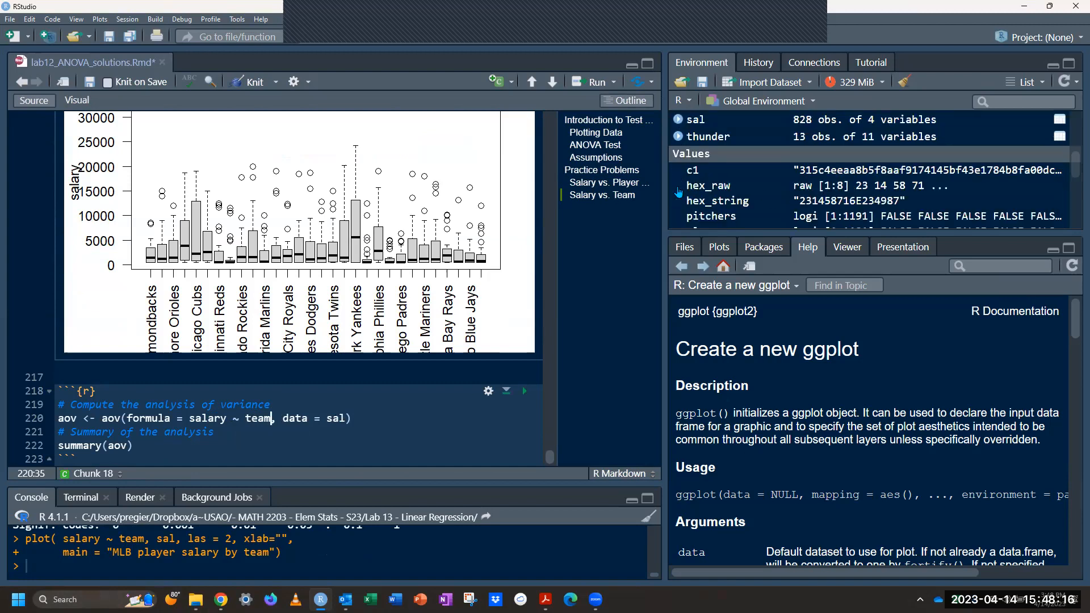
{"action": "scroll", "coordinate": [683, 169], "scroll_direction": "up", "scroll_amount": 1}
{"action": "left_click", "coordinate": [679, 155]}
{"action": "scroll", "coordinate": [721, 162], "scroll_direction": "up", "scroll_amount": 1}
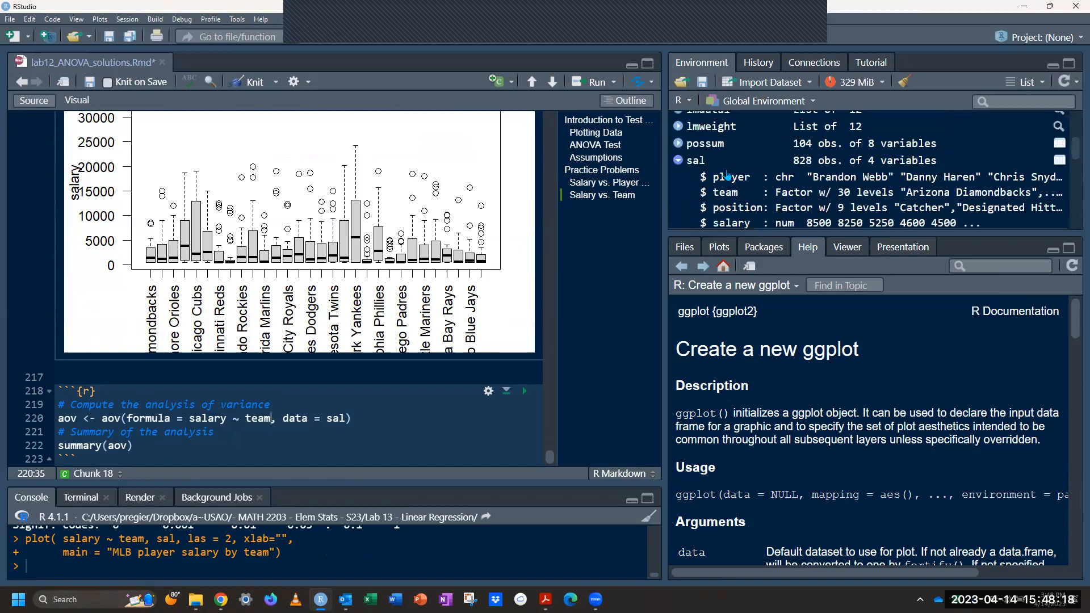
{"action": "scroll", "coordinate": [730, 160], "scroll_direction": "down", "scroll_amount": 1}
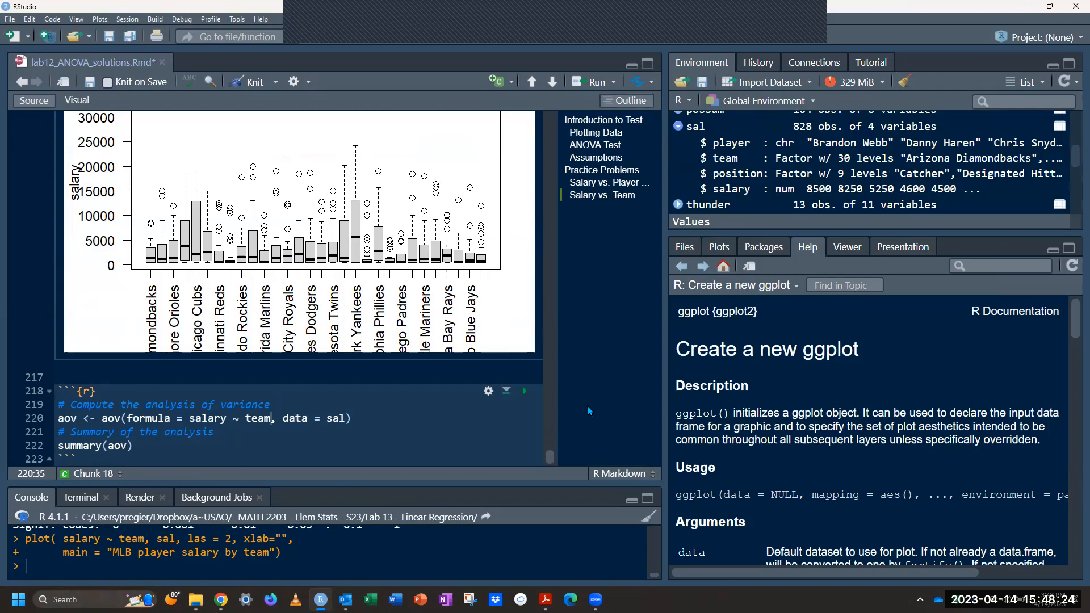
Step: Run the salary ~ team ANOVA chunk and look back at the salary by position boxplot
{"action": "left_click", "coordinate": [524, 390]}
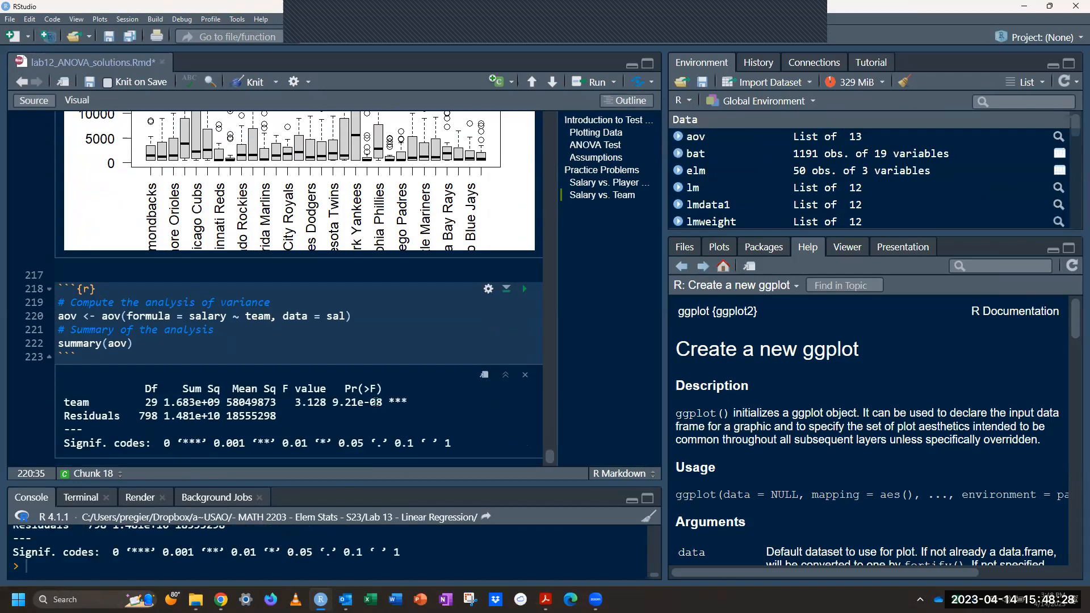
{"action": "scroll", "coordinate": [486, 387], "scroll_direction": "up", "scroll_amount": 10}
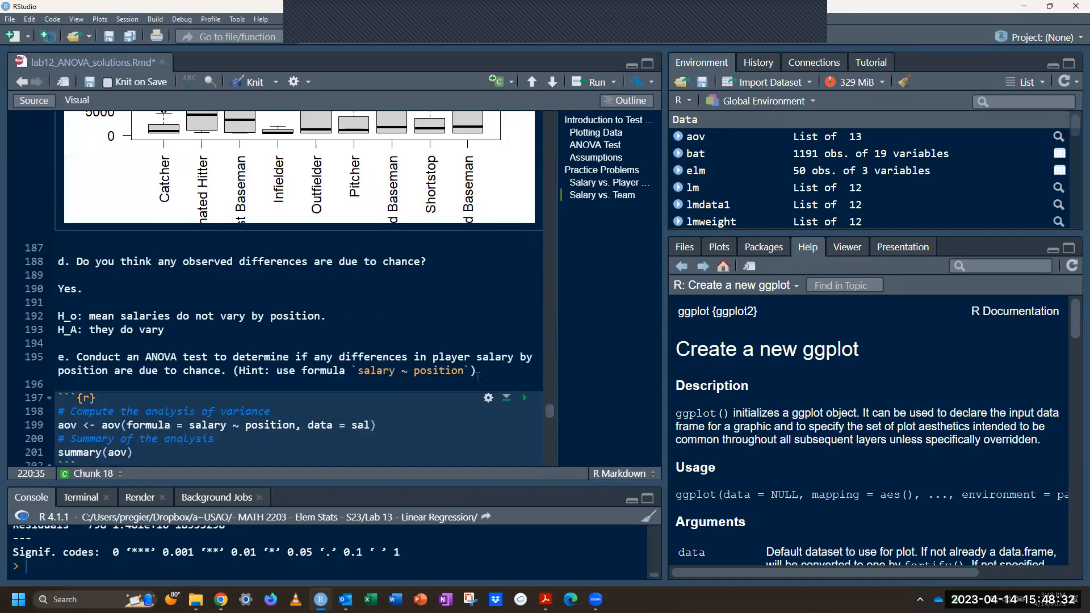
{"action": "scroll", "coordinate": [478, 377], "scroll_direction": "up", "scroll_amount": 4}
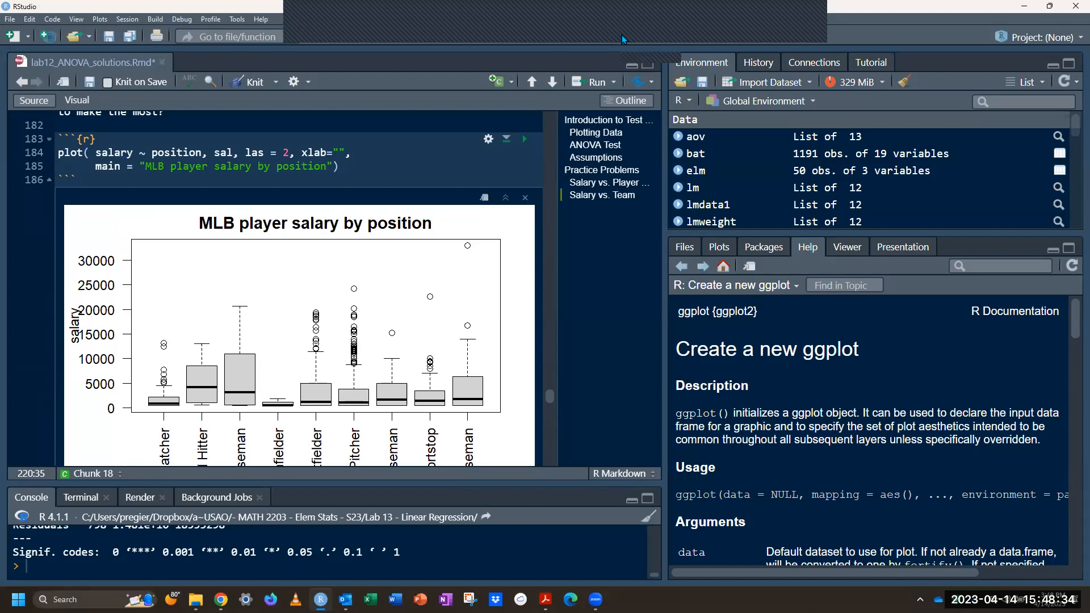